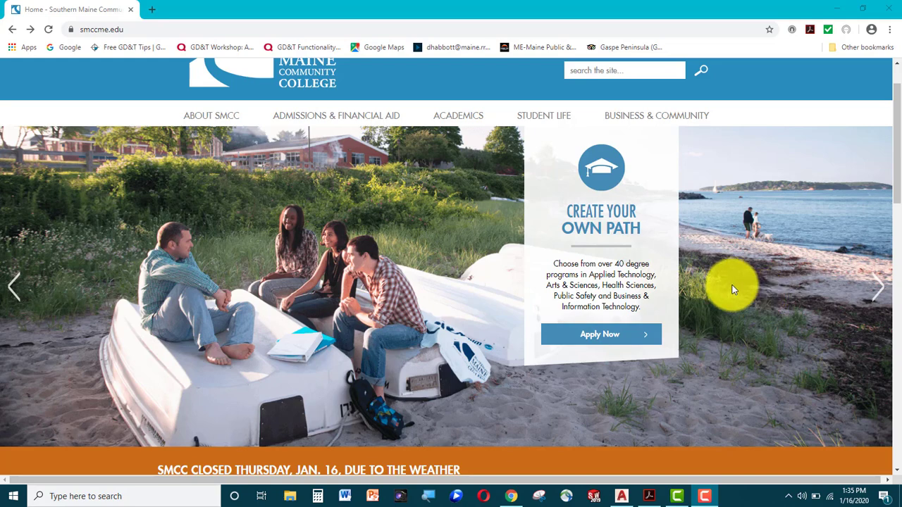
Show the AllPrePost.pdf plate drawing in Acrobat beside the blank AutoCAD Drawing1.
left_click(648, 495)
scroll(327, 272, "up", 3)
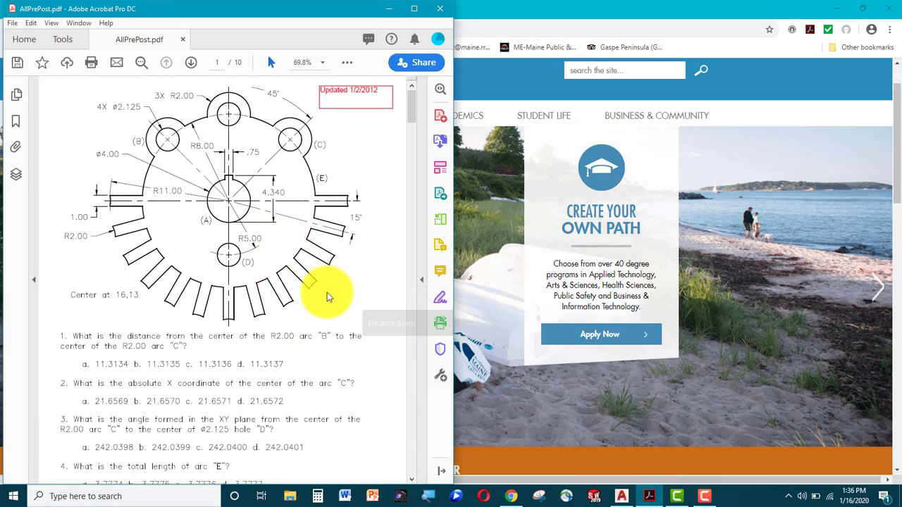
left_click(621, 497)
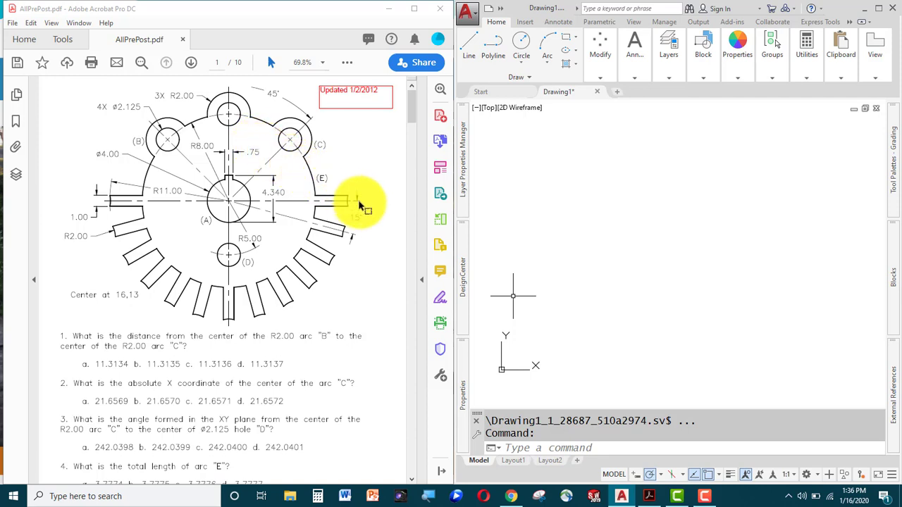
left_click(413, 107)
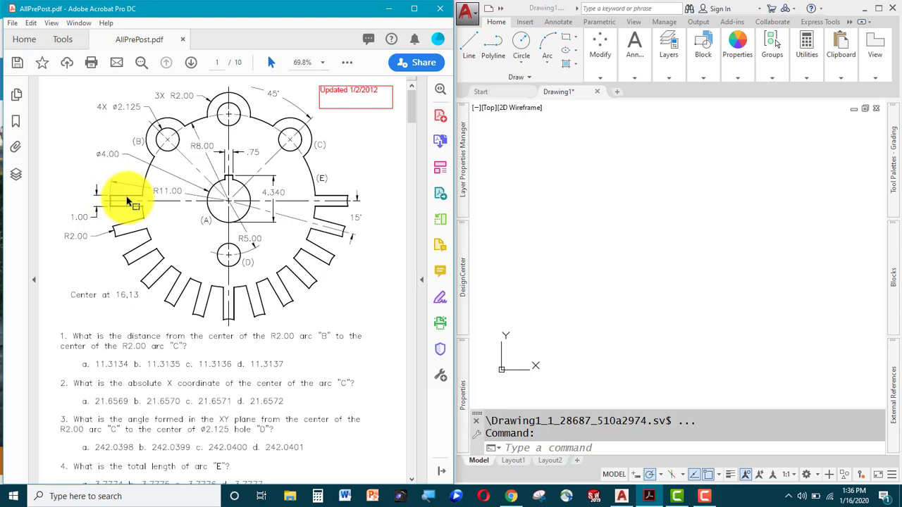
left_click(542, 235)
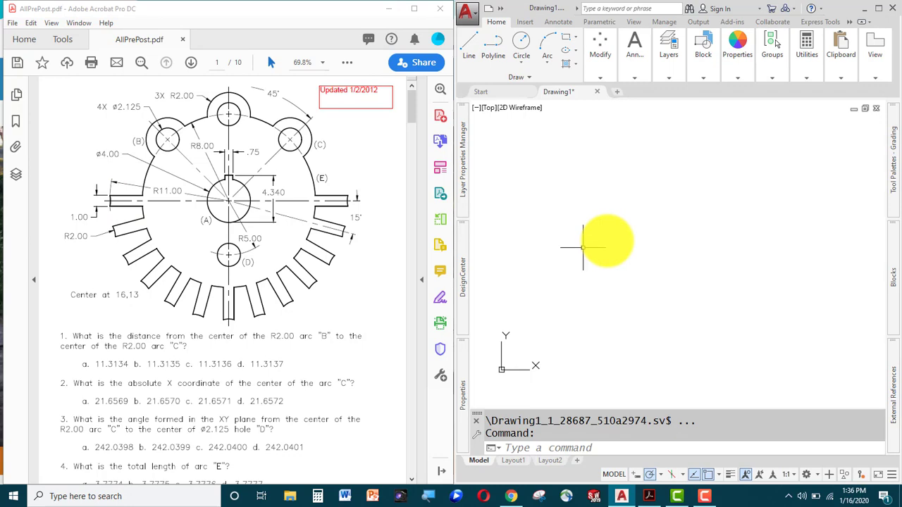
Draw a diameter-4 circle centred at 16,13.
type("c")
key("Return")
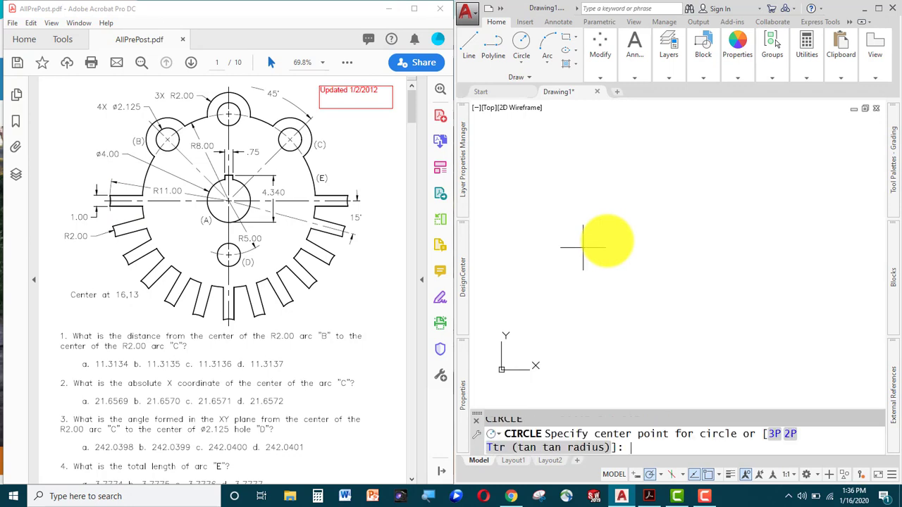
type("16,13")
key("Return")
type("d")
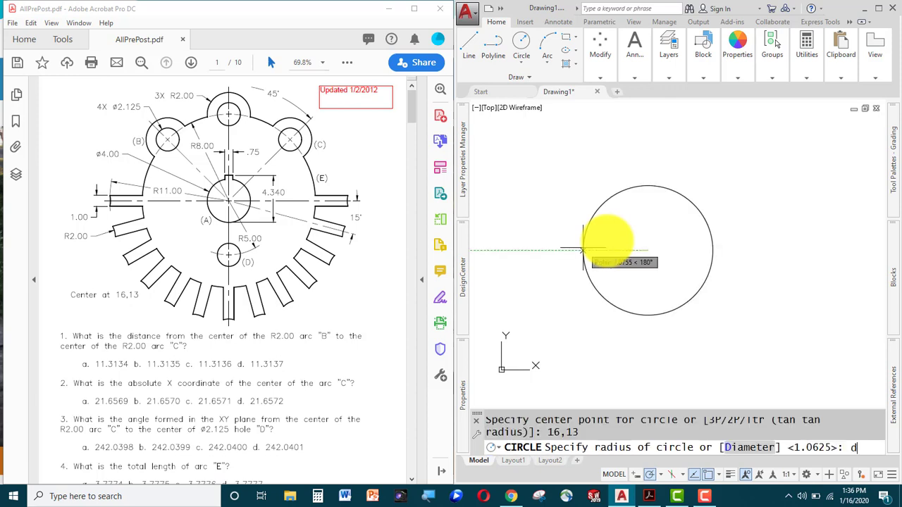
key("Return")
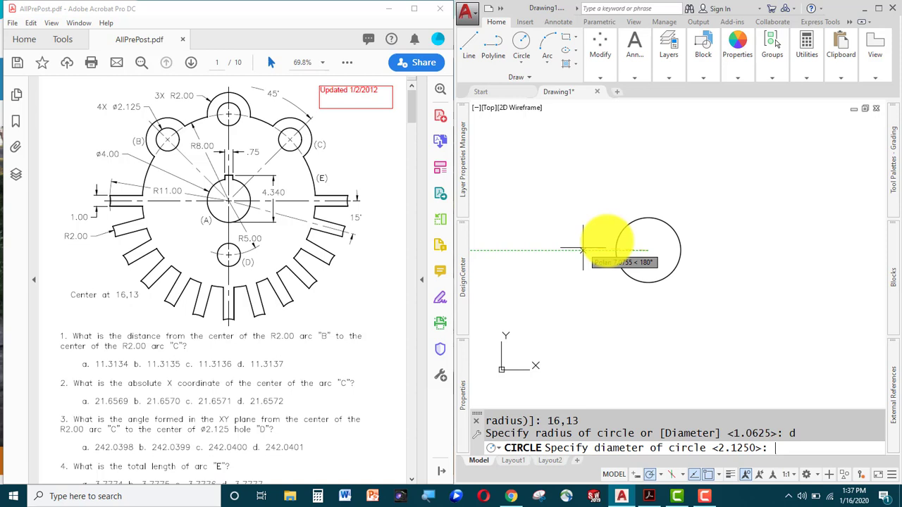
type("4")
key("Return")
Add concentric circles of radius 8 and 11 at the same centre.
key("Return")
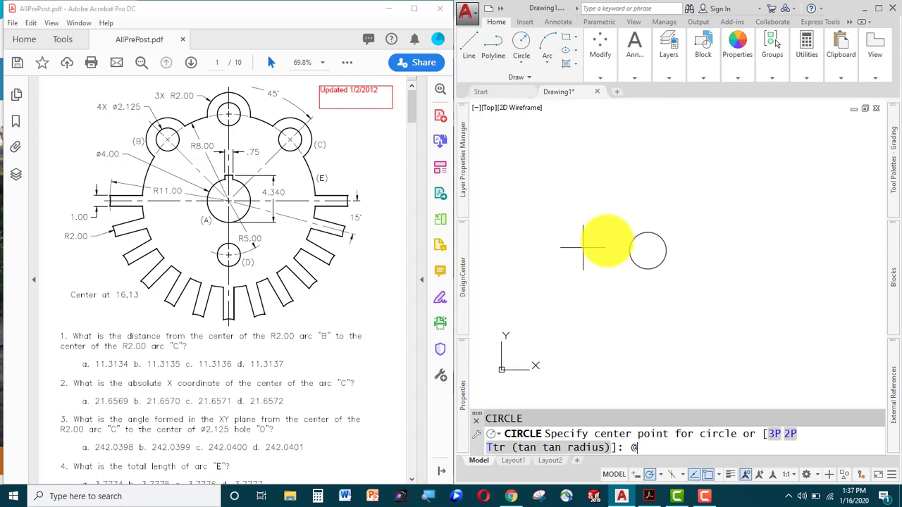
type("@")
key("Return")
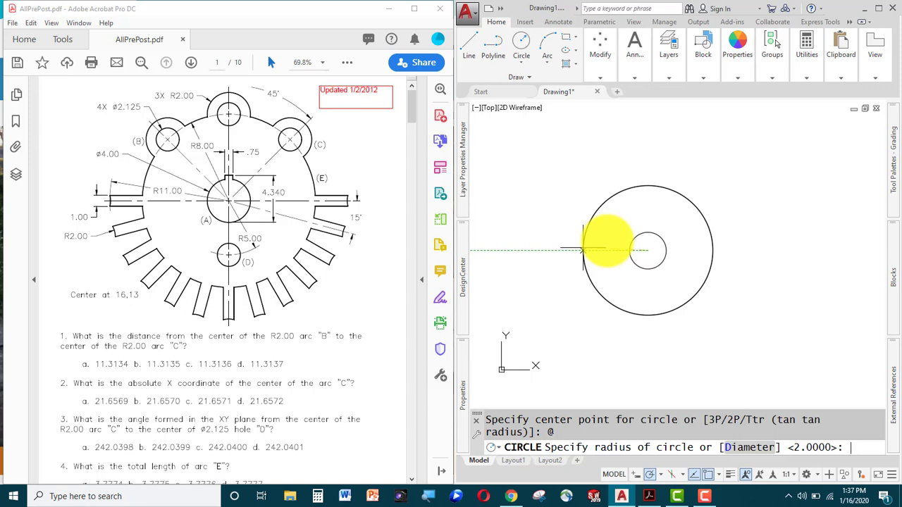
type("8")
key("Return")
key("Return")
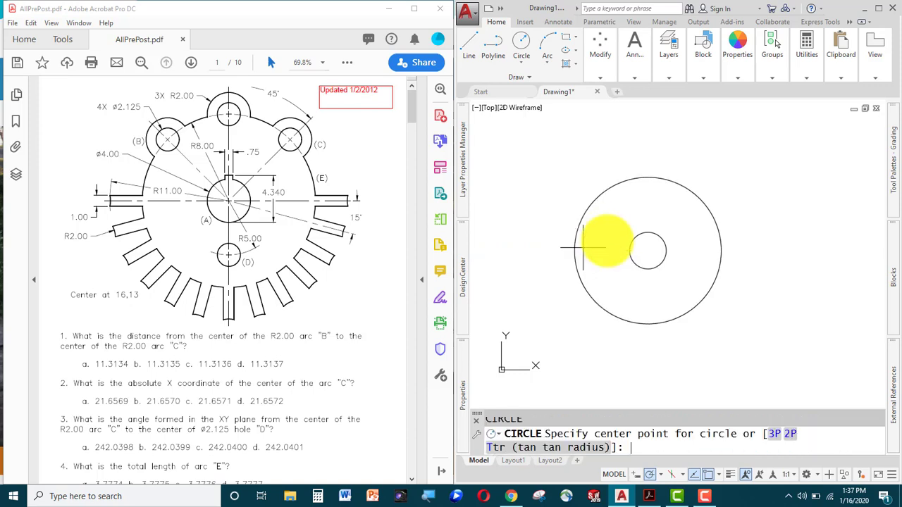
type("@")
key("Return")
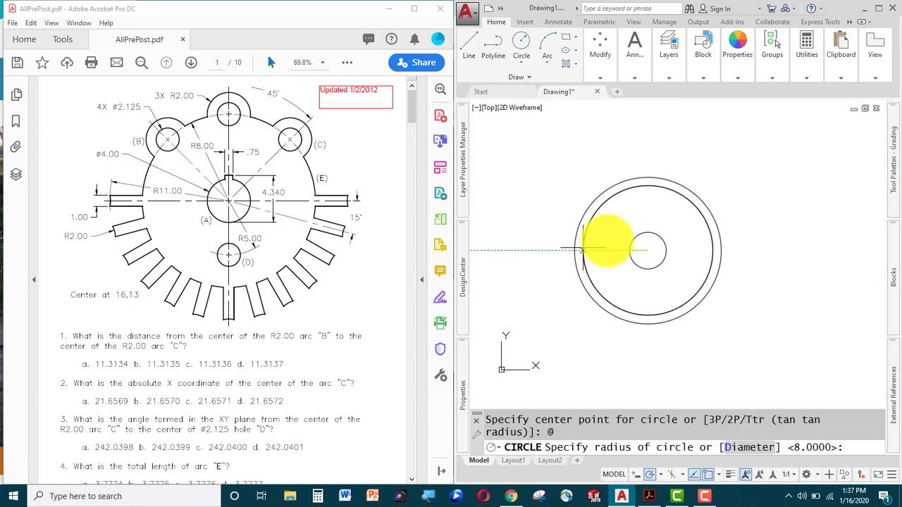
type("11")
key("Return")
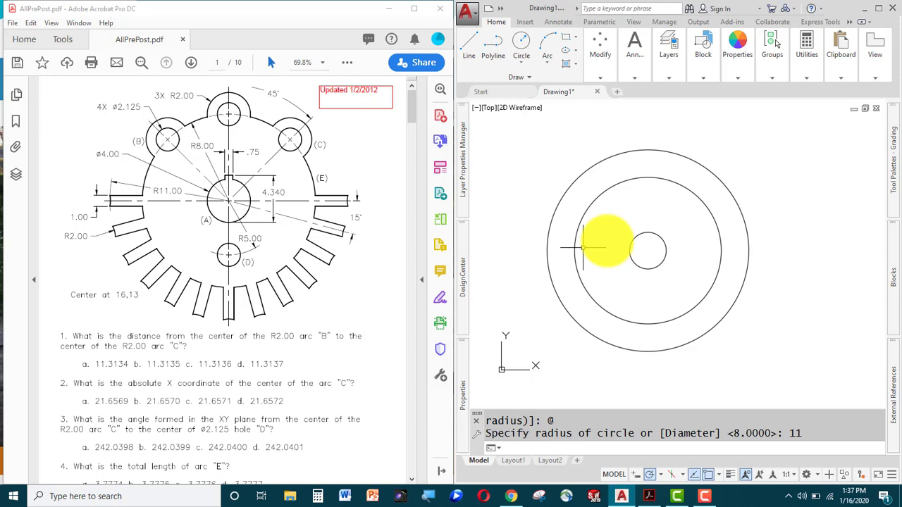
type("L")
key("Return")
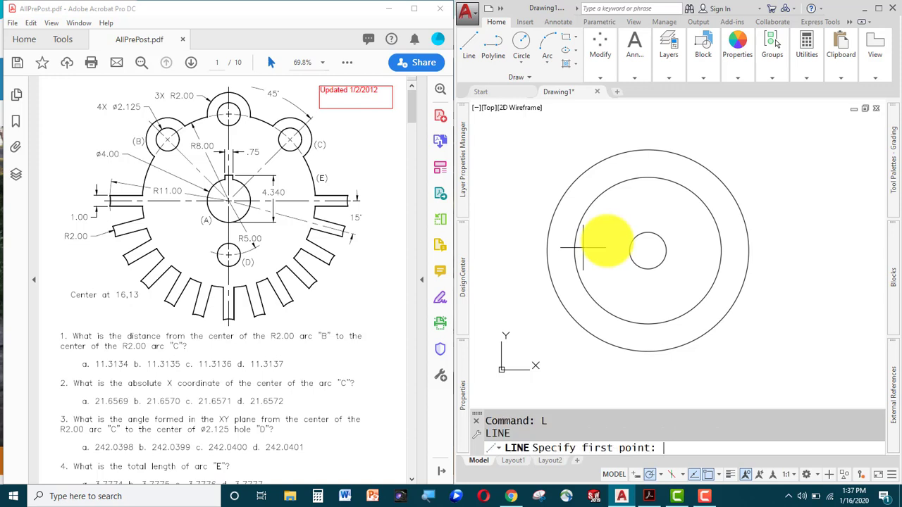
Draw a horizontal line from the circles' centre leftward past the outer circle.
type("@")
key("Return")
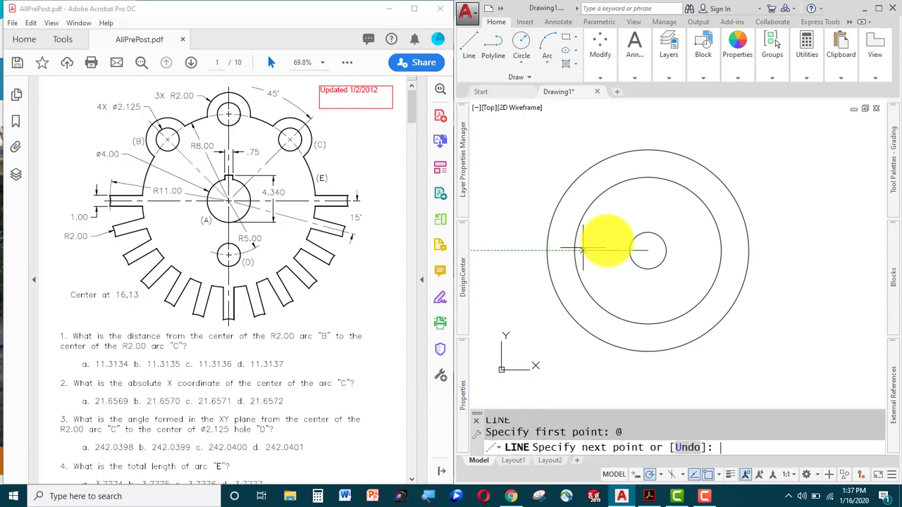
left_click(506, 248)
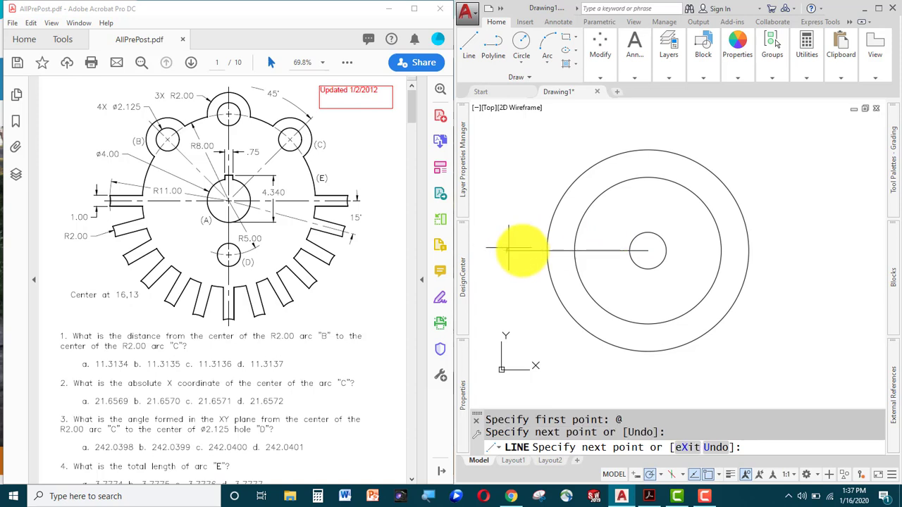
key("Escape")
scroll(559, 252, "up", 3)
middle_click_drag(559, 252, 667, 271)
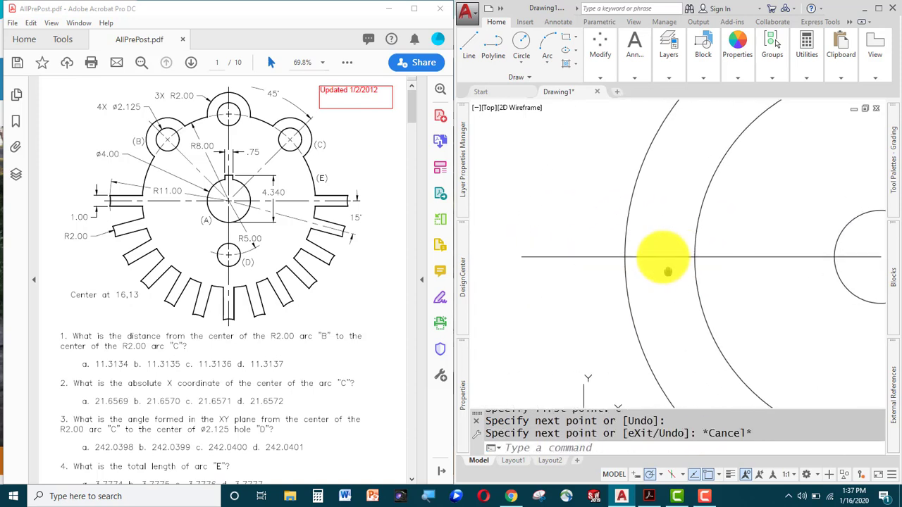
Offset the horizontal line 0.5 above and 0.5 below.
type("o")
key("Return")
type(".")
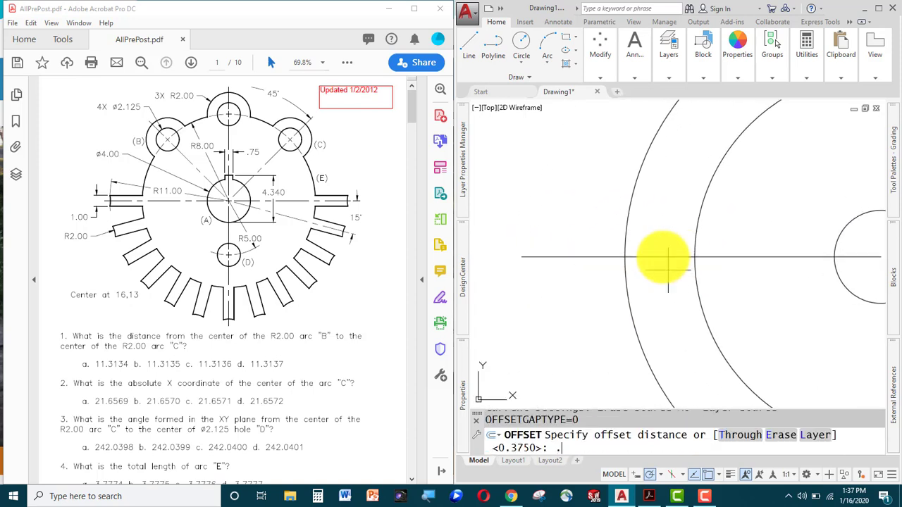
type("5")
key("Return")
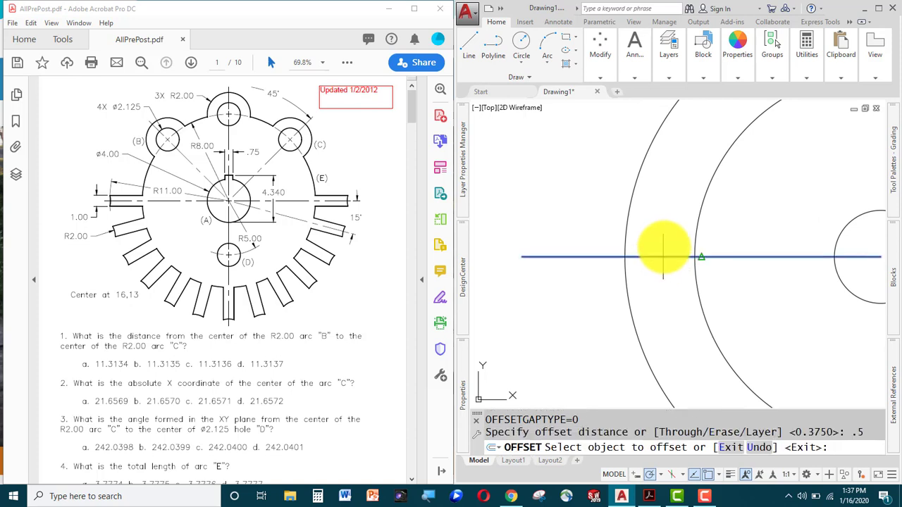
left_click(663, 255)
left_click(664, 227)
left_click(655, 256)
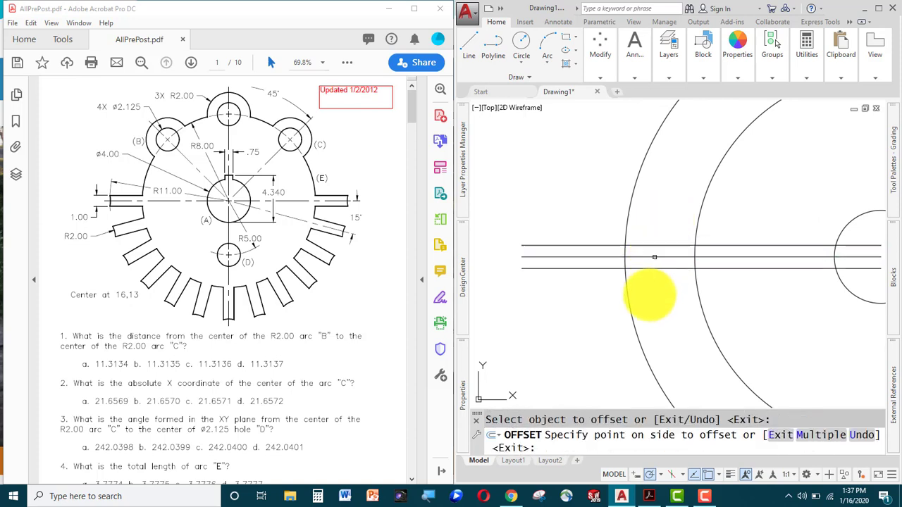
left_click(654, 260)
key("Escape")
key("Escape")
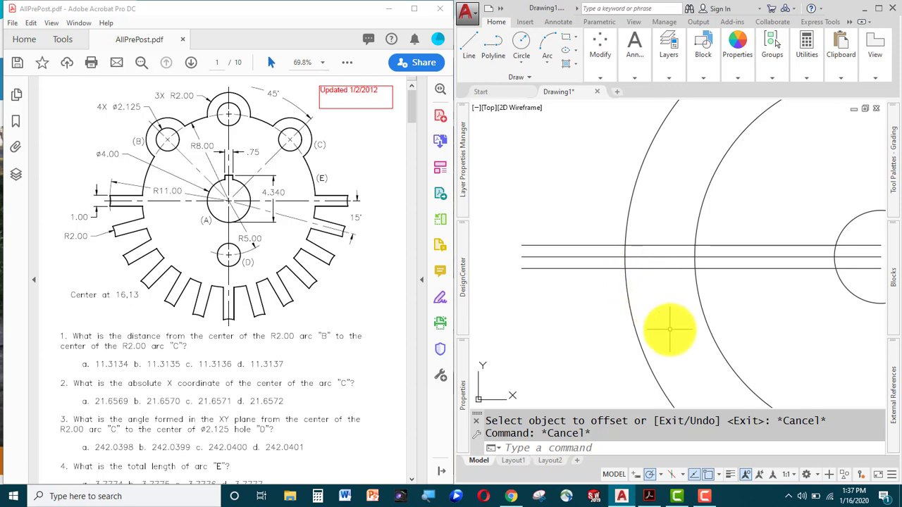
Erase the middle horizontal line.
type("e")
key("Return")
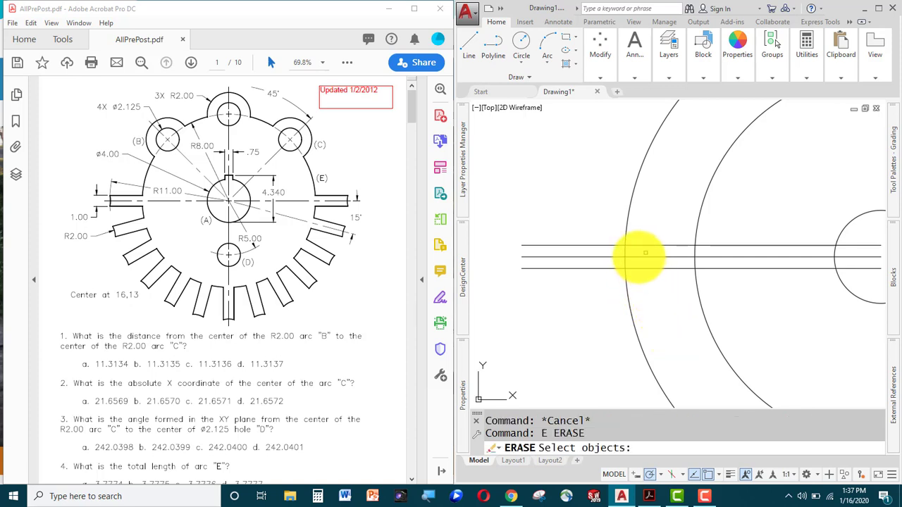
left_click(641, 253)
key("Return")
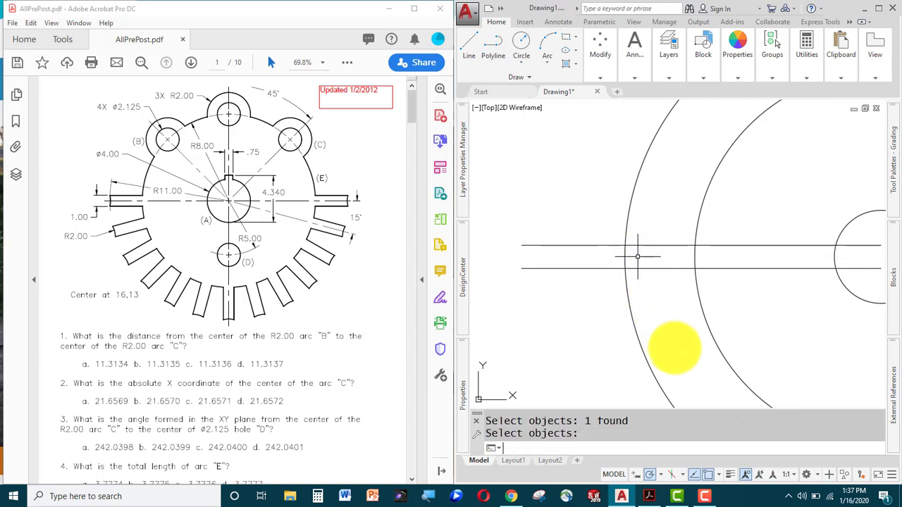
Trim the offset lines back to the radius-8 circle, removing the inner arc and outer line ends.
type("tr")
key("Return")
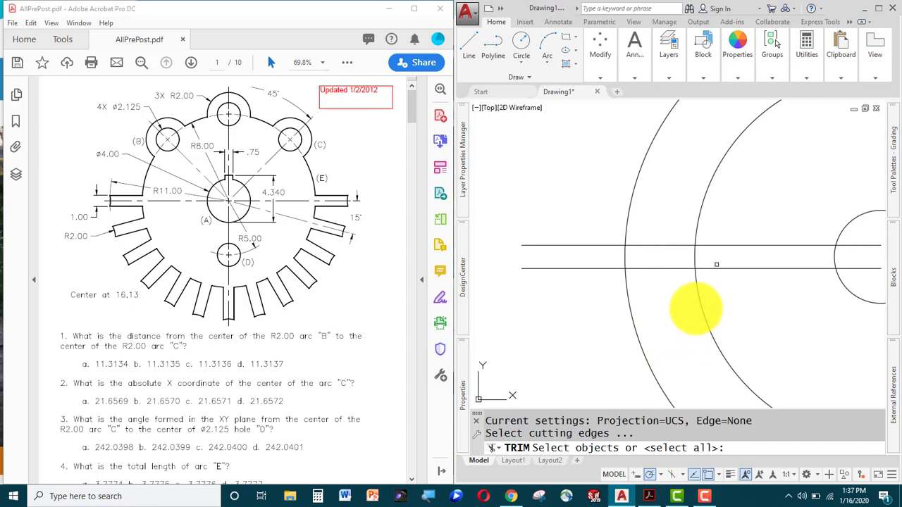
left_click(679, 217)
left_click(570, 329)
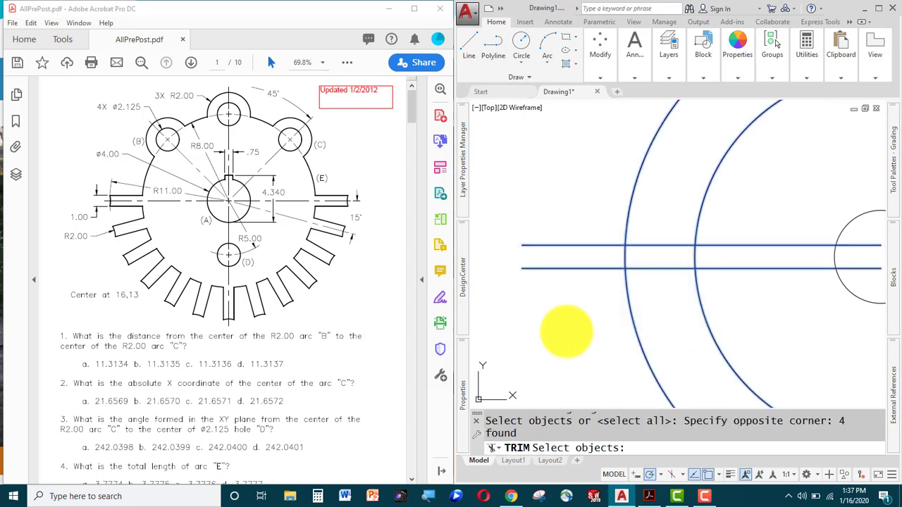
key("Return")
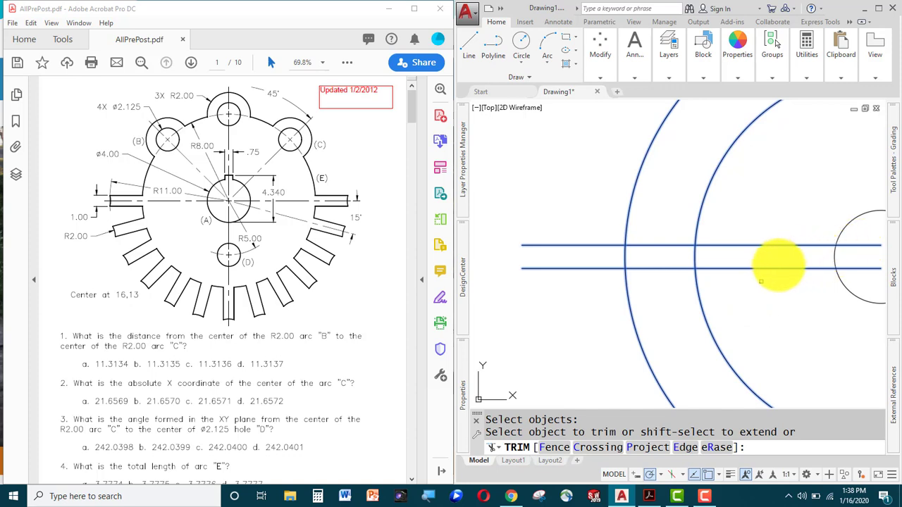
left_click(761, 268)
left_click(770, 246)
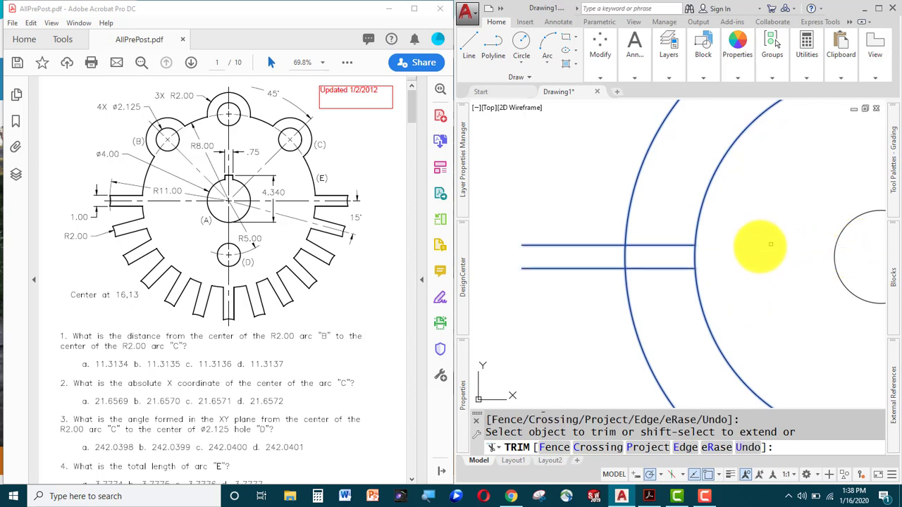
left_click(696, 257)
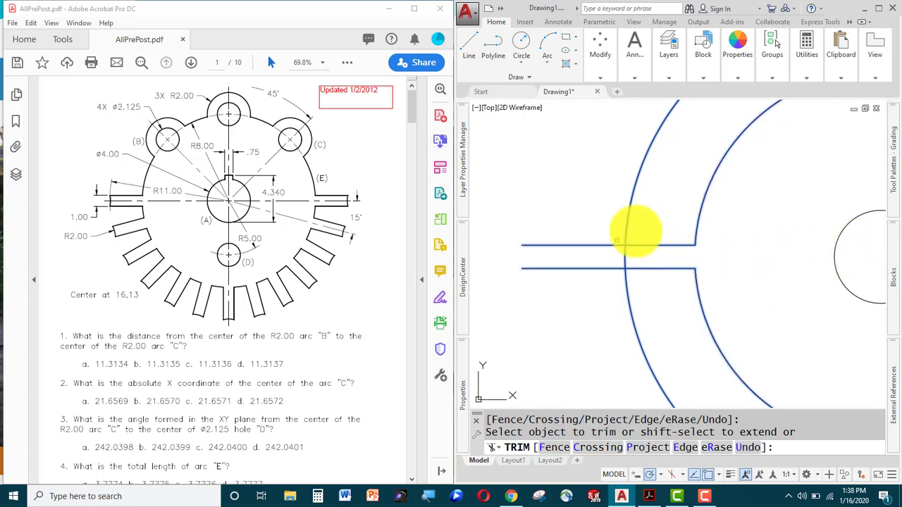
left_click(590, 208)
left_click(519, 340)
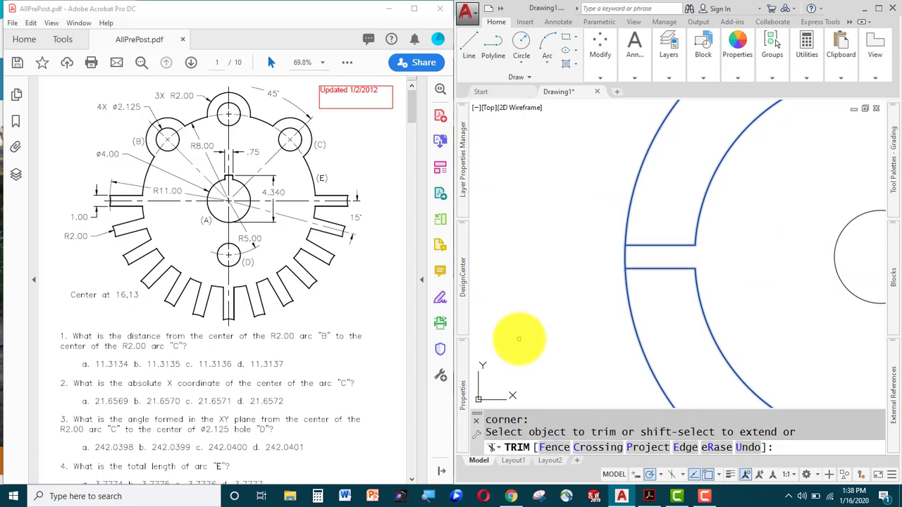
key("Escape")
Erase the outer arc piece across the slot end.
left_click(621, 207)
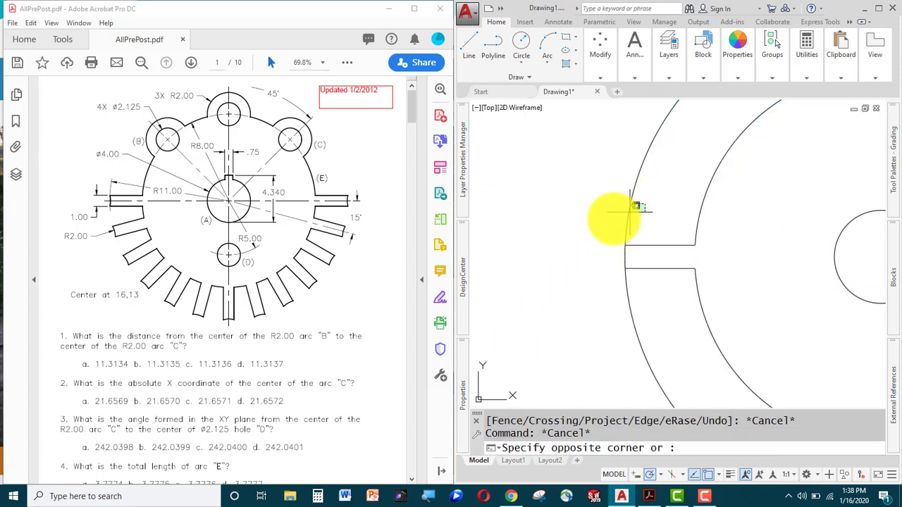
left_click(585, 224)
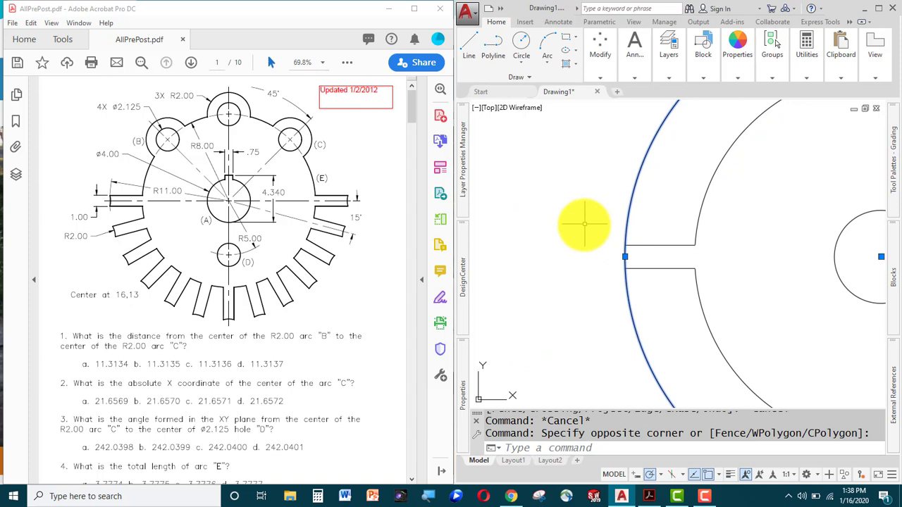
key("Delete")
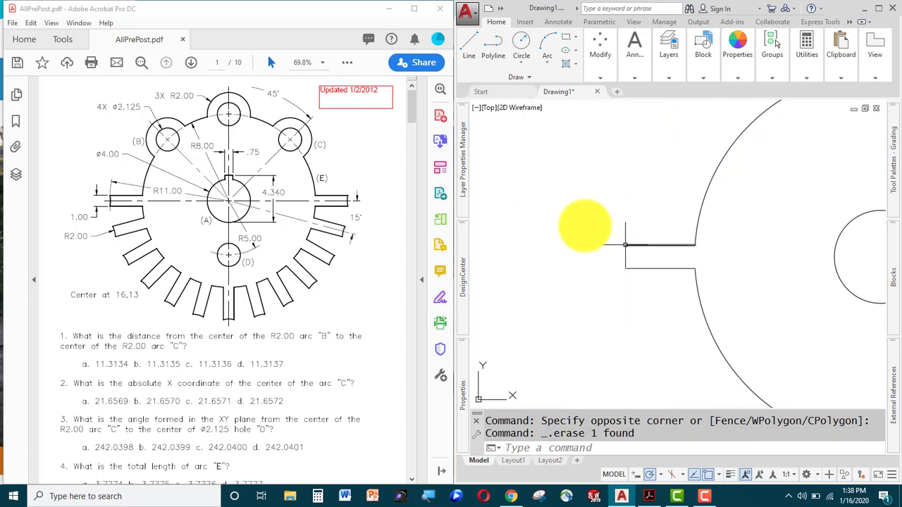
Cap the slot's open end with a radius-2 arc from the lower to the upper line end.
scroll(625, 245, "up", 3)
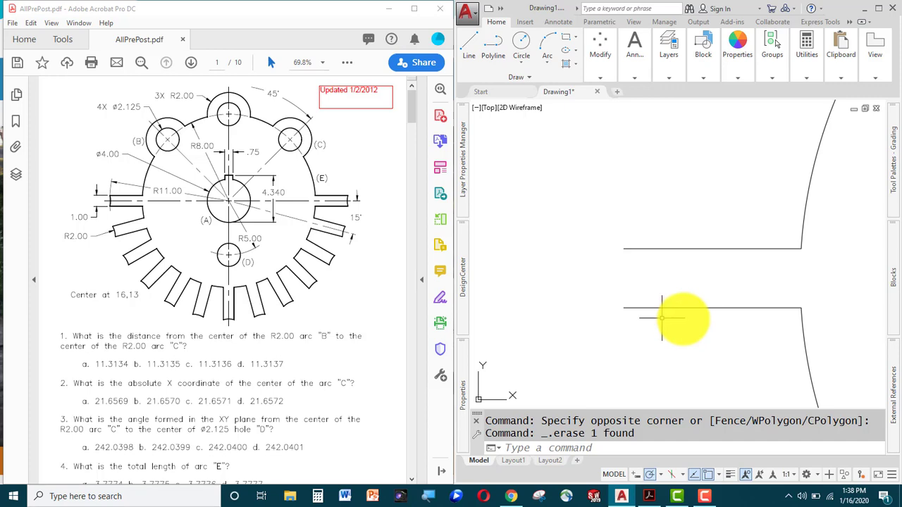
type("a")
key("Return")
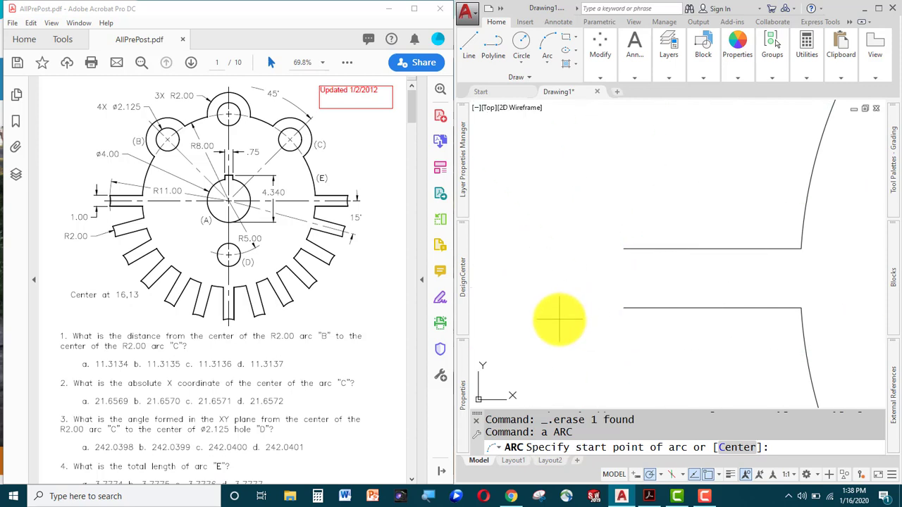
left_click(623, 308)
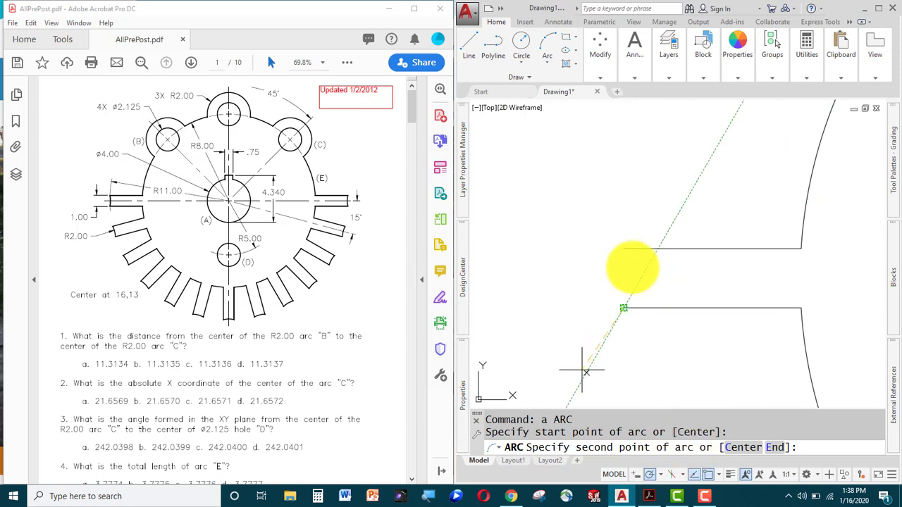
left_click(773, 448)
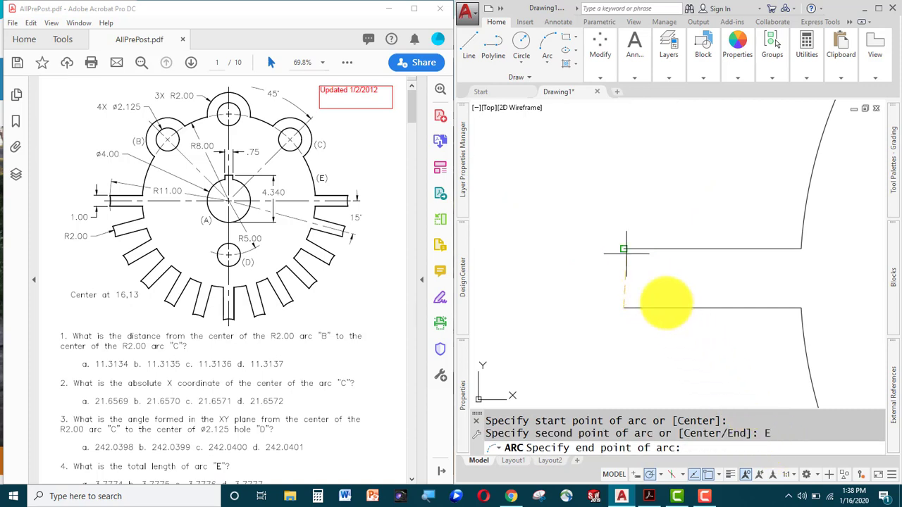
left_click(624, 249)
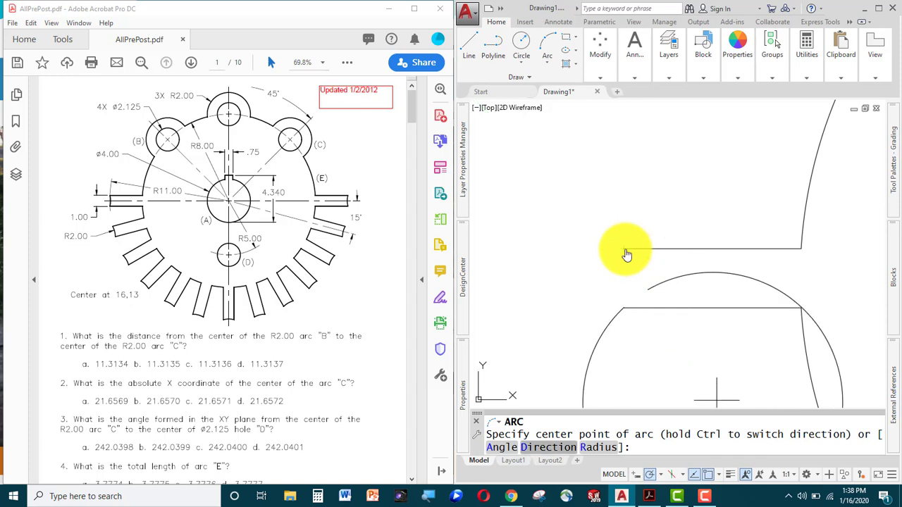
left_click(597, 450)
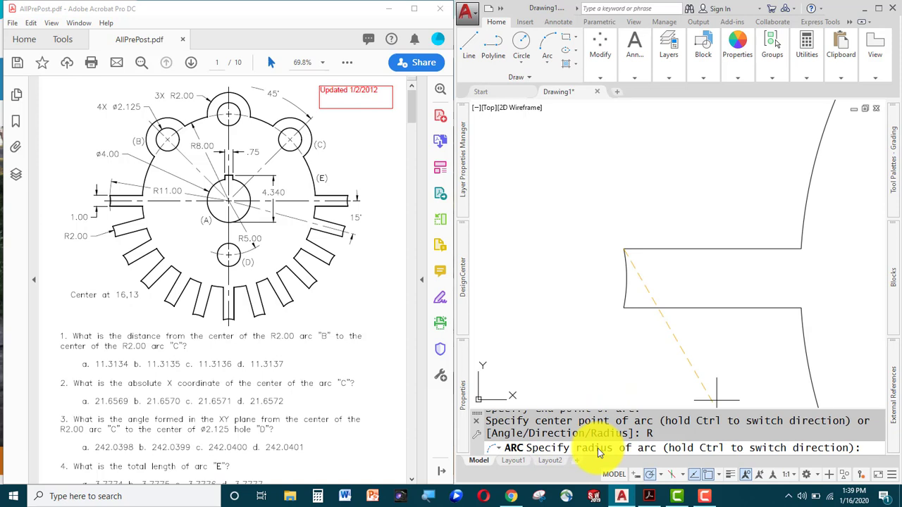
type("2")
key("Return")
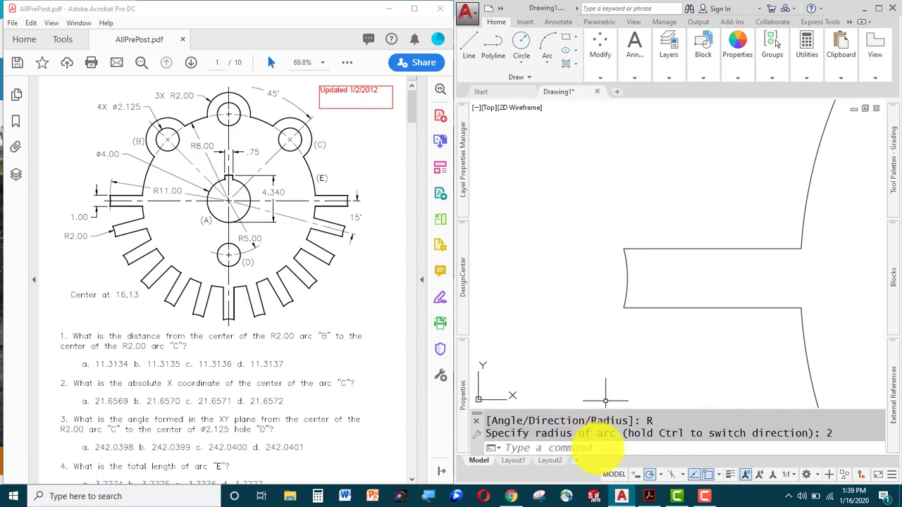
scroll(606, 401, "down", 4)
mouse_move(618, 405)
middle_mouse_down()
mouse_move(575, 343)
mouse_move(565, 303)
middle_mouse_up()
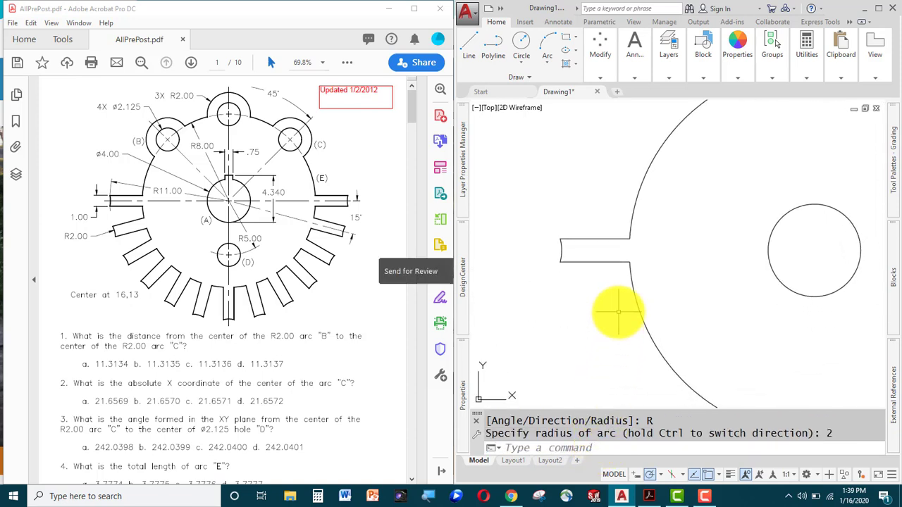
Start a rotate-copy of the slot's top line about the circles' centre.
type("ro")
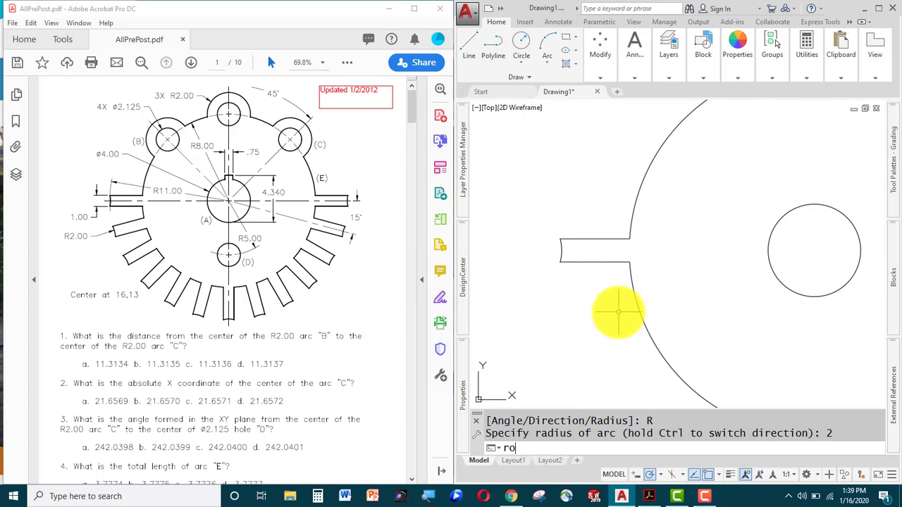
key("Return")
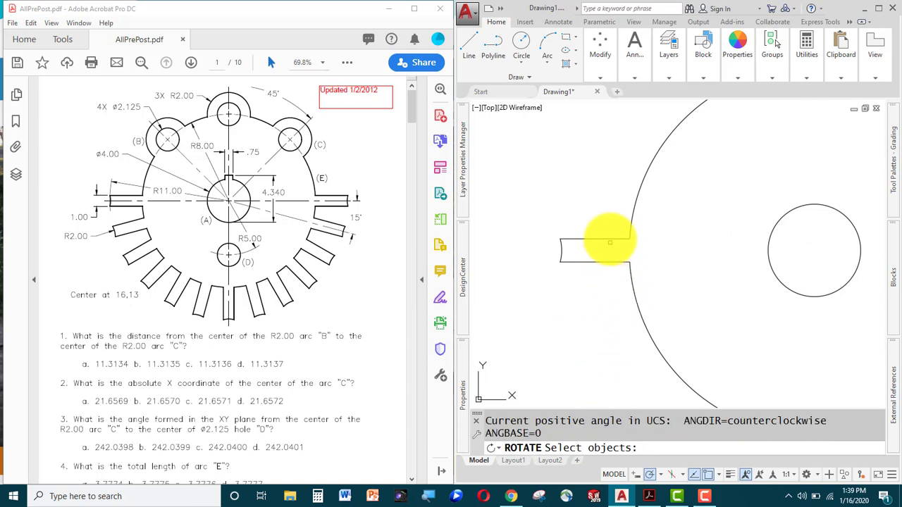
left_click(604, 240)
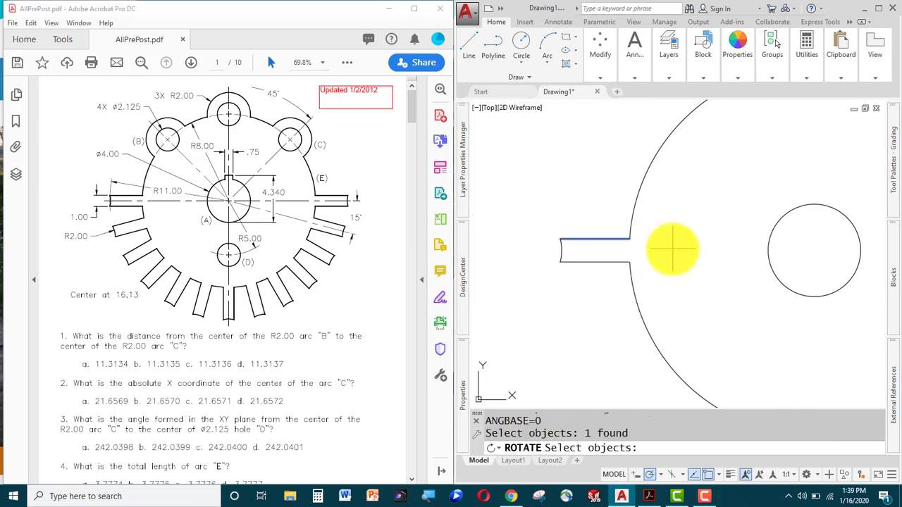
key("Return")
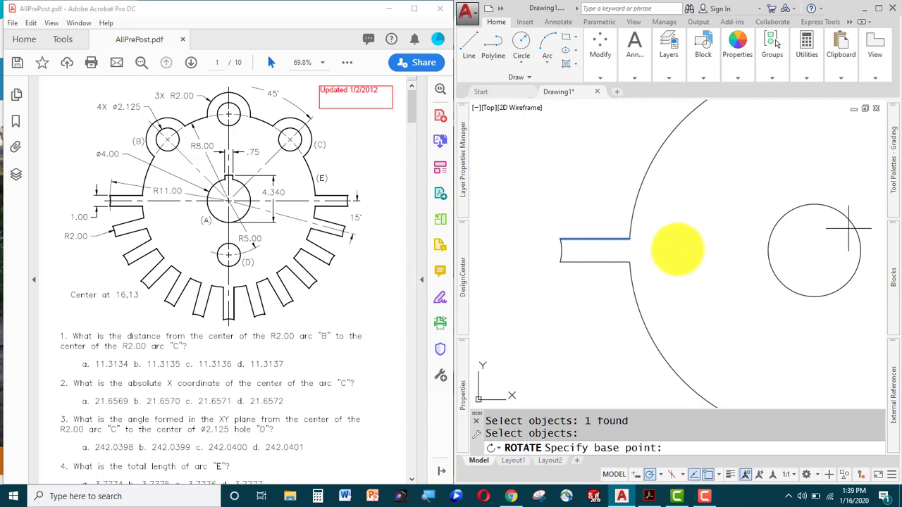
left_click(813, 251)
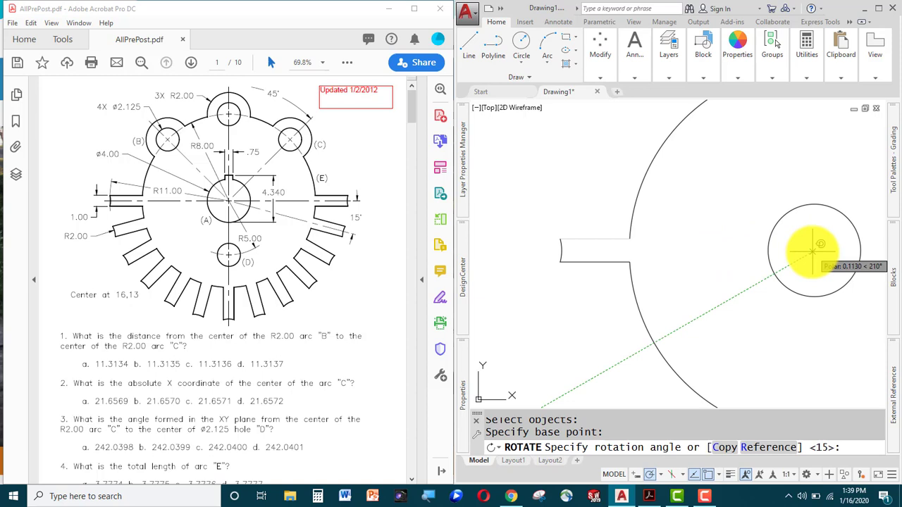
type("c")
key("Return")
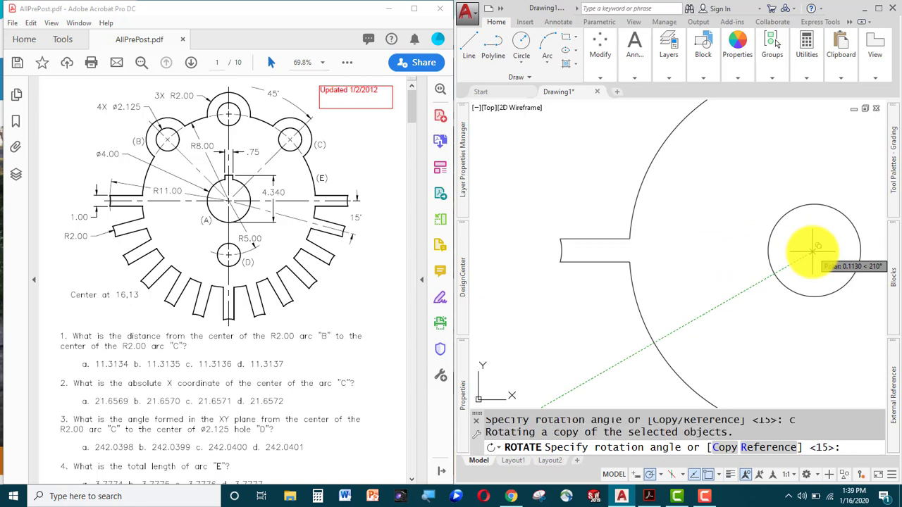
Rotate the copied line by 15 degrees.
type("15")
key("Return")
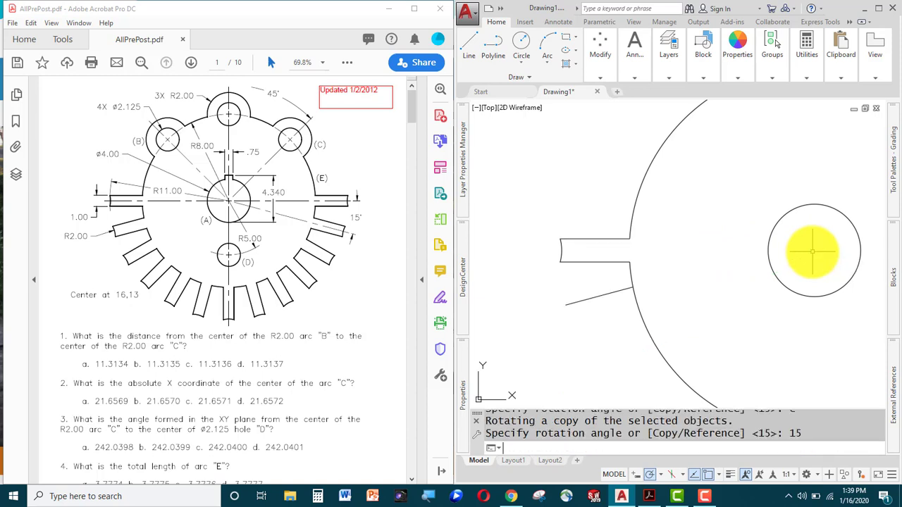
key("Escape")
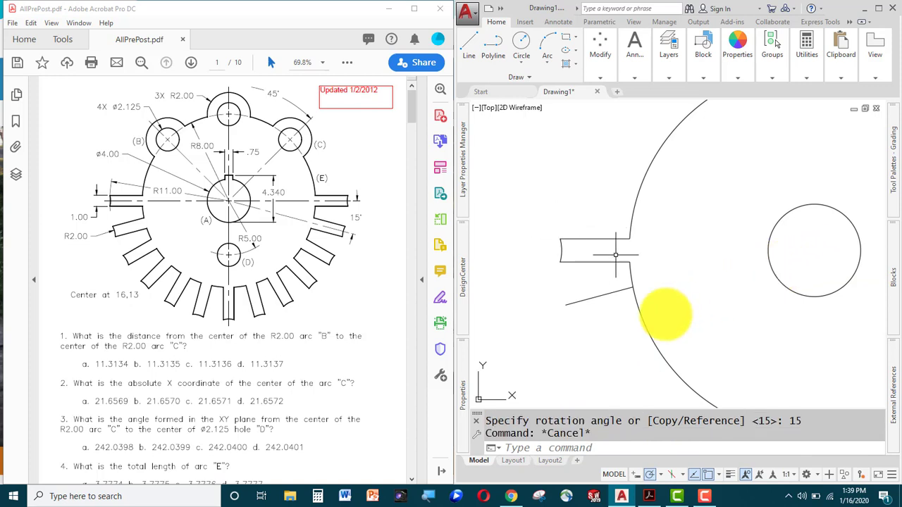
Trim the large arc at the slanted line.
type("tr")
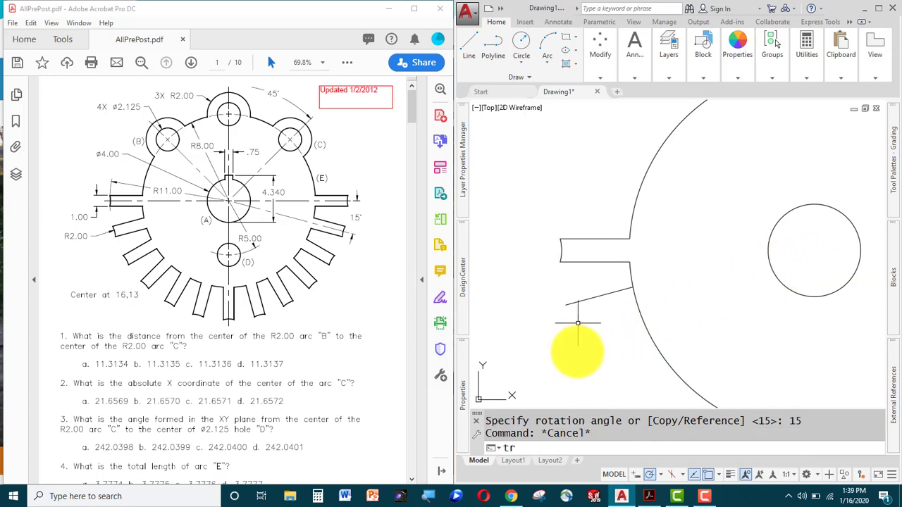
key("Return")
left_click(591, 302)
key("Return")
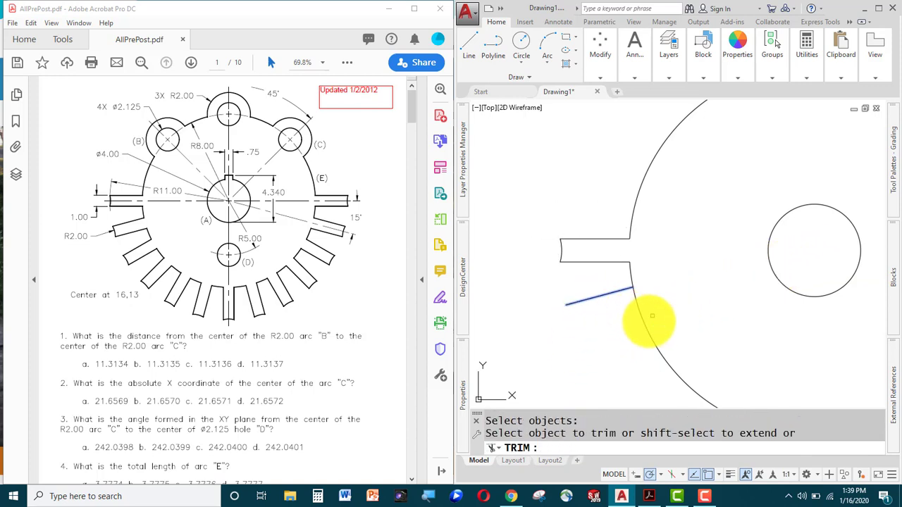
left_click(647, 322)
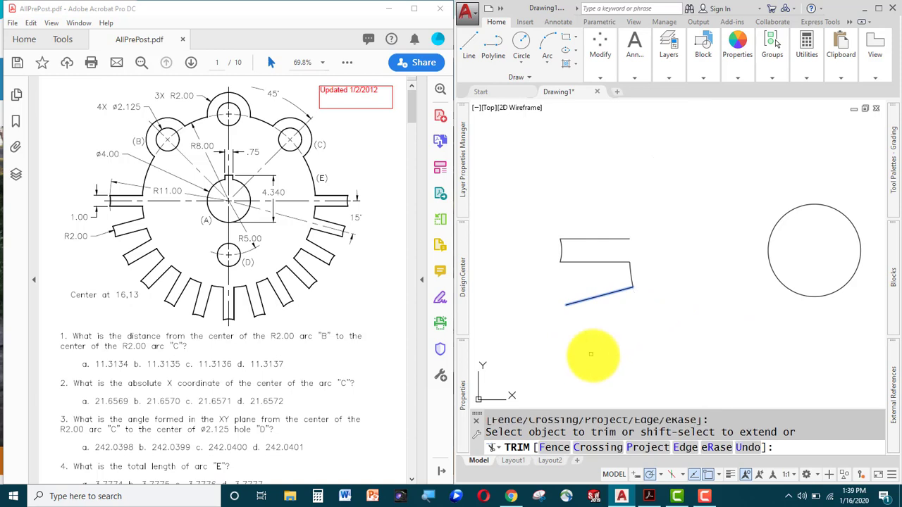
key("Escape")
Erase the slanted guide line.
left_click(588, 277)
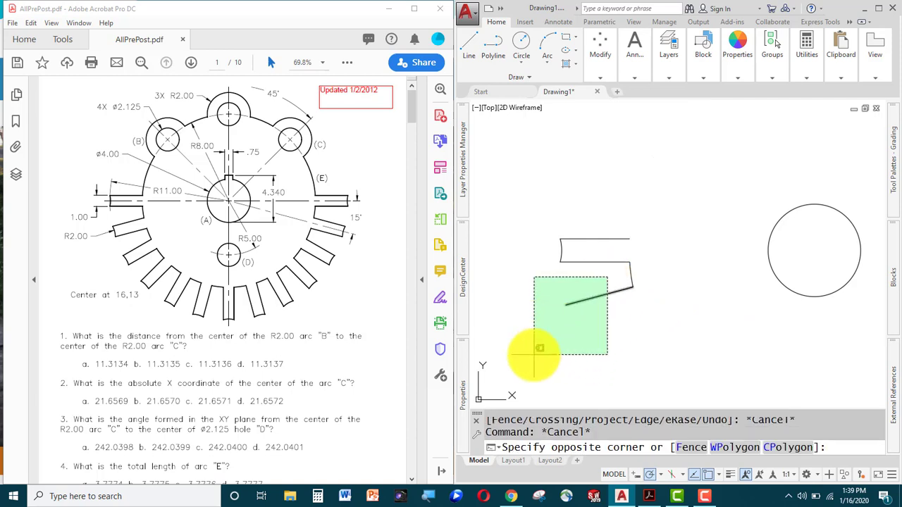
left_click(534, 356)
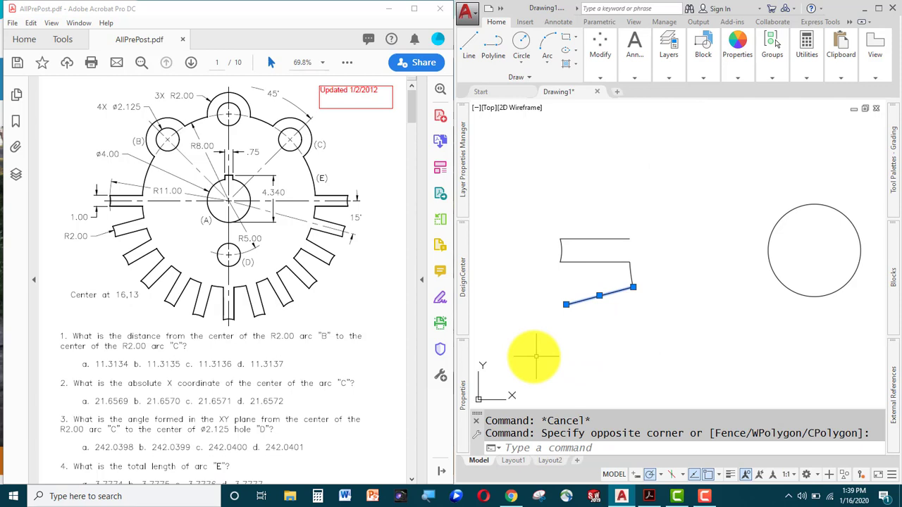
key("Delete")
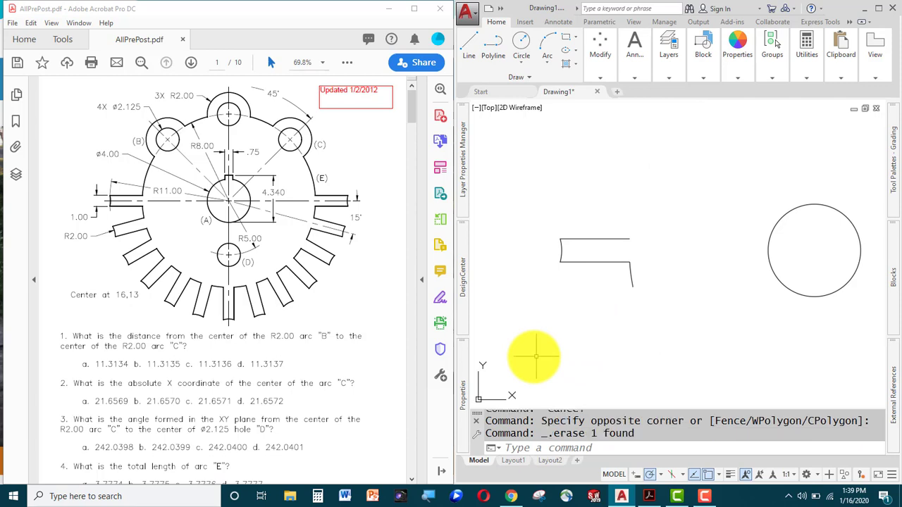
scroll(668, 348, "down", 2)
Open the classic Array dialog with ARR and move it aside.
middle_click_drag(702, 346, 642, 292)
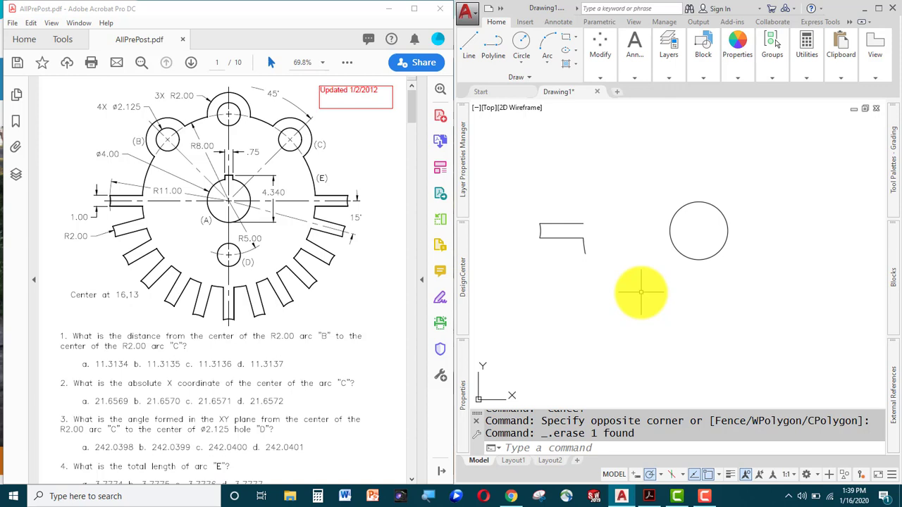
type("ARRAYCLASSIC")
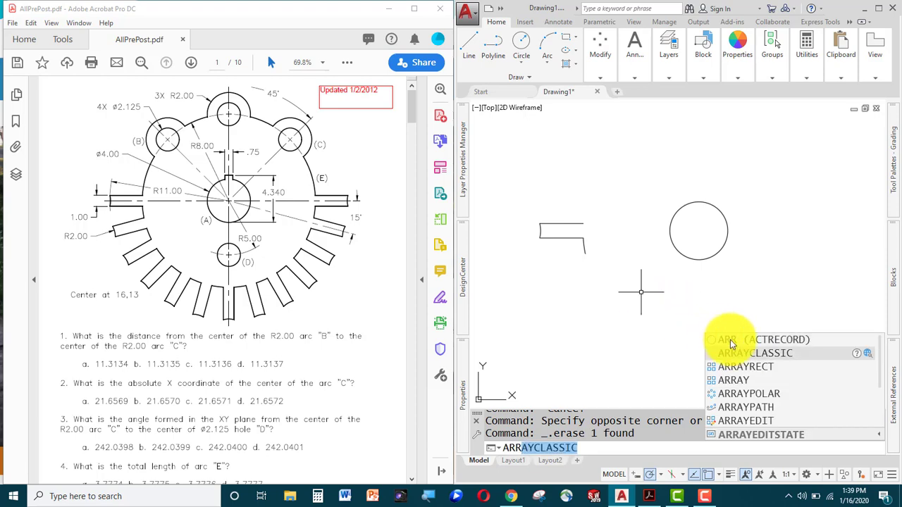
left_click(756, 353)
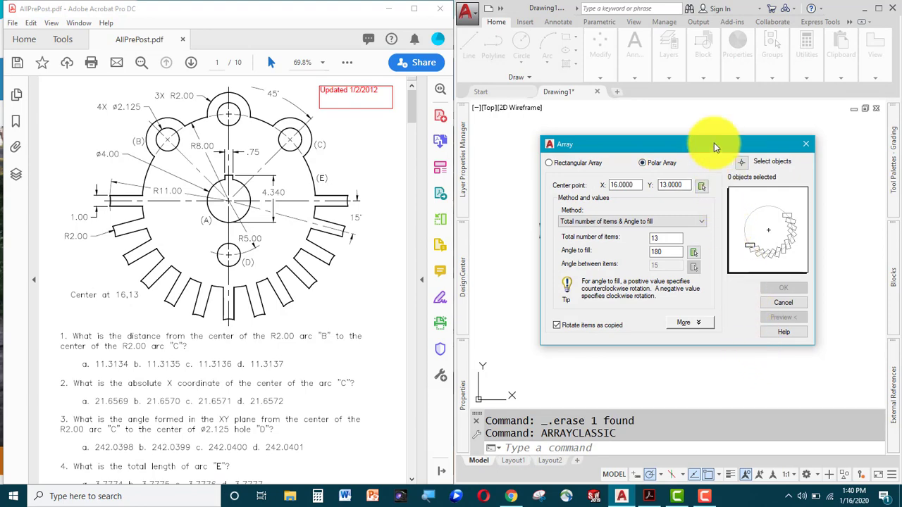
mouse_move(713, 142)
left_mouse_down()
mouse_move(719, 152)
mouse_move(481, 160)
mouse_move(382, 139)
mouse_move(396, 136)
left_mouse_up()
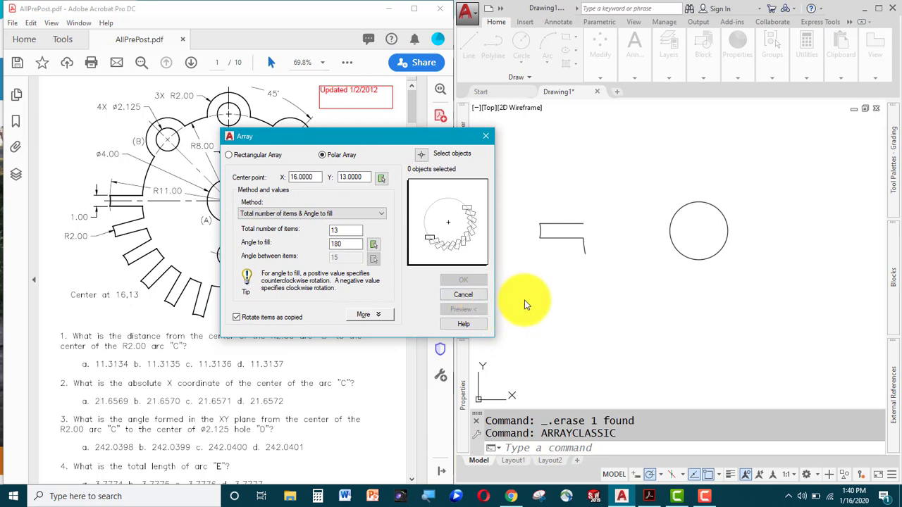
Select the four tab lines as array objects and set the centre point at 16,13.
left_click(420, 158)
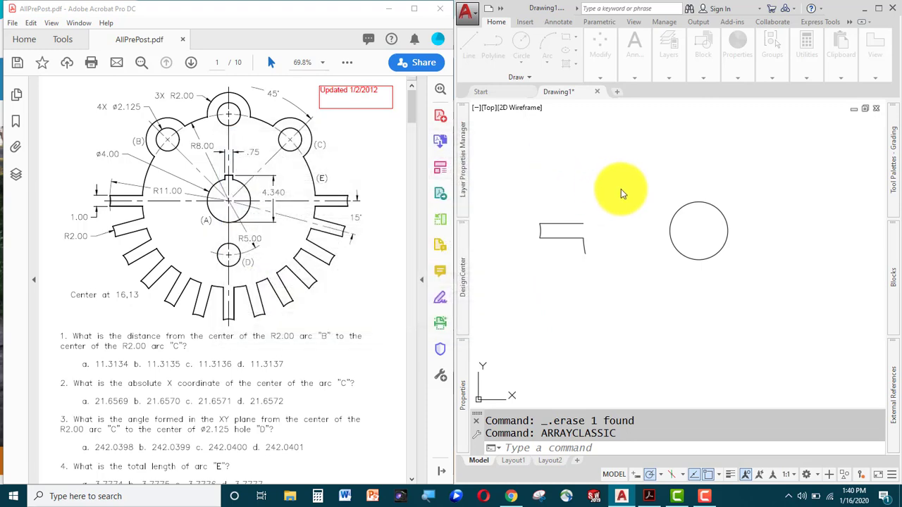
left_click_drag(609, 215, 499, 288)
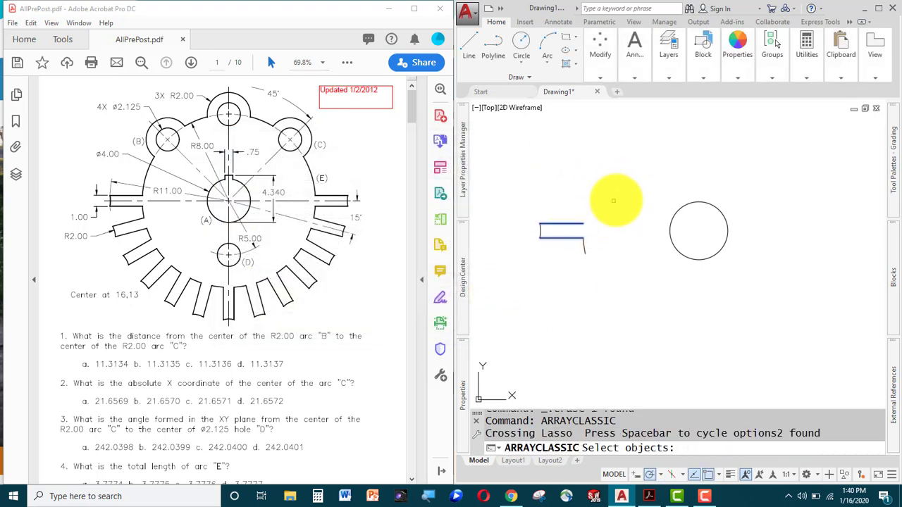
left_click(617, 201)
left_click(518, 281)
key("Return")
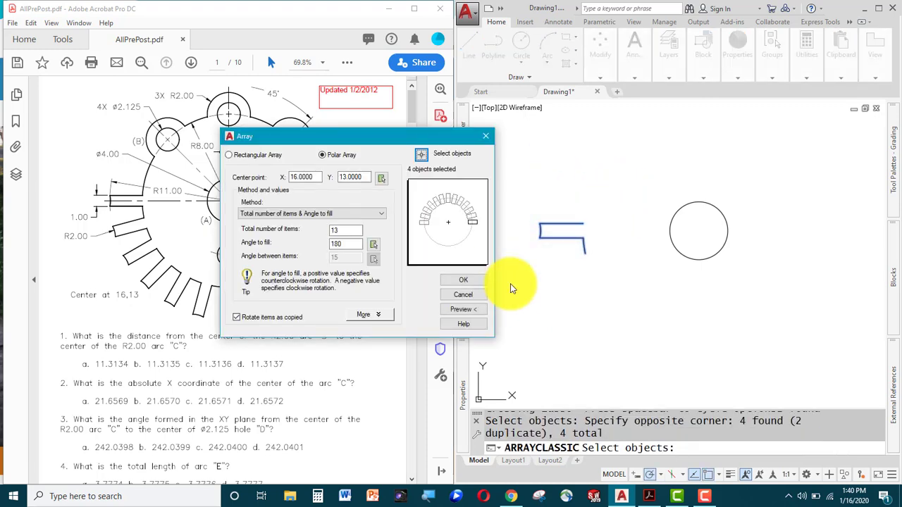
left_click(381, 177)
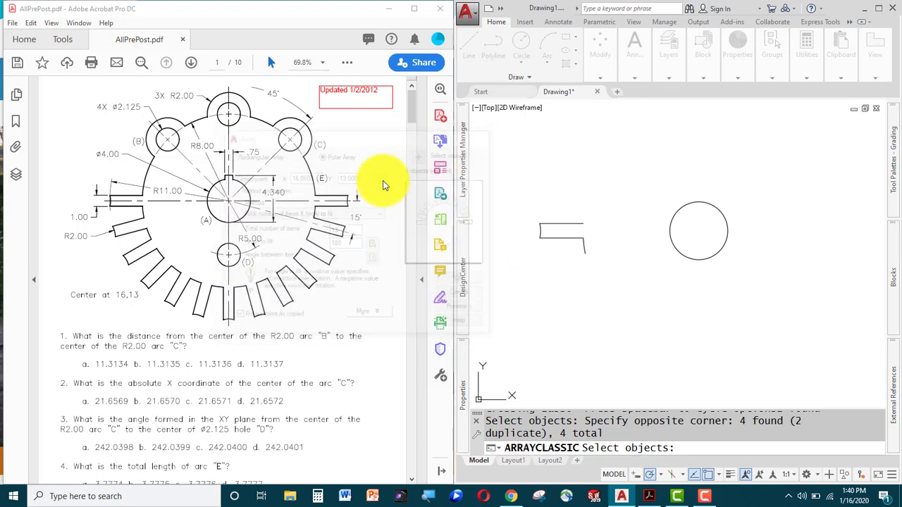
left_click(699, 231)
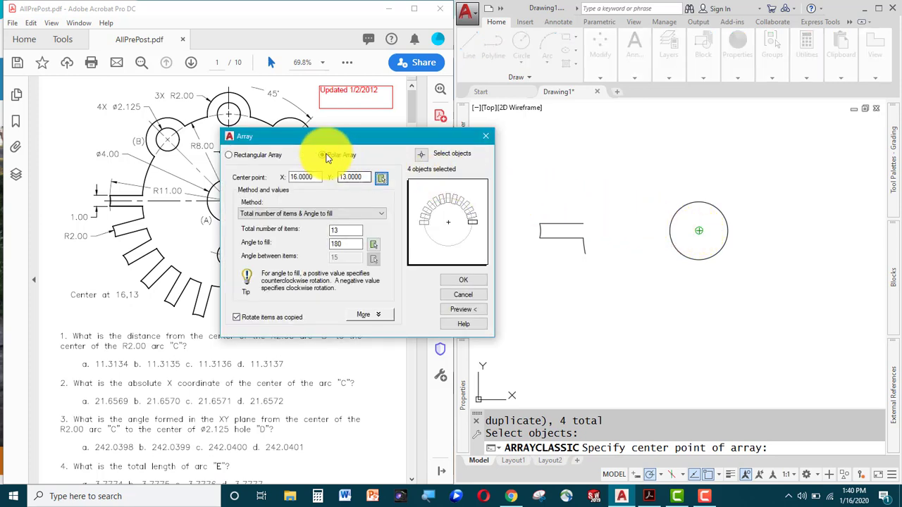
Keep the Total number of items & Angle to fill method with the 180° angle.
left_click(380, 214)
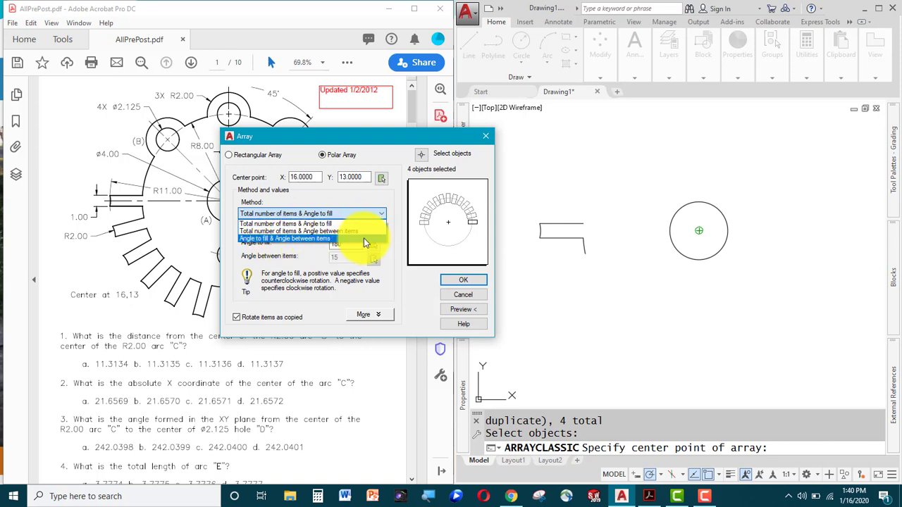
left_click(316, 224)
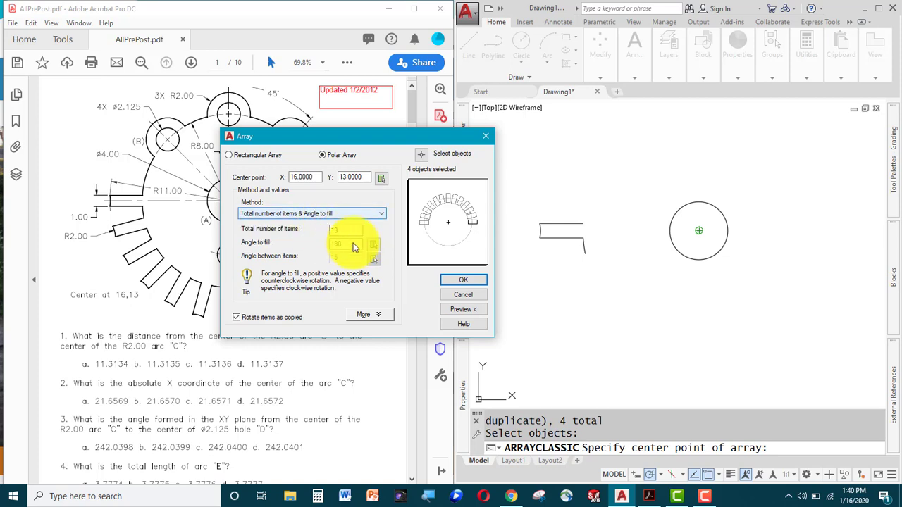
left_click(355, 243)
double_click(355, 244)
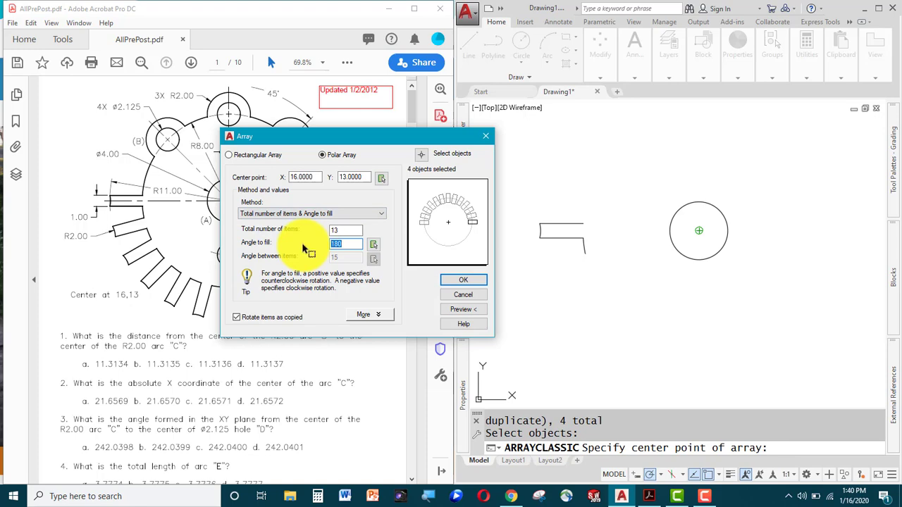
mouse_move(381, 147)
left_mouse_down()
mouse_move(613, 166)
mouse_move(267, 144)
left_mouse_up()
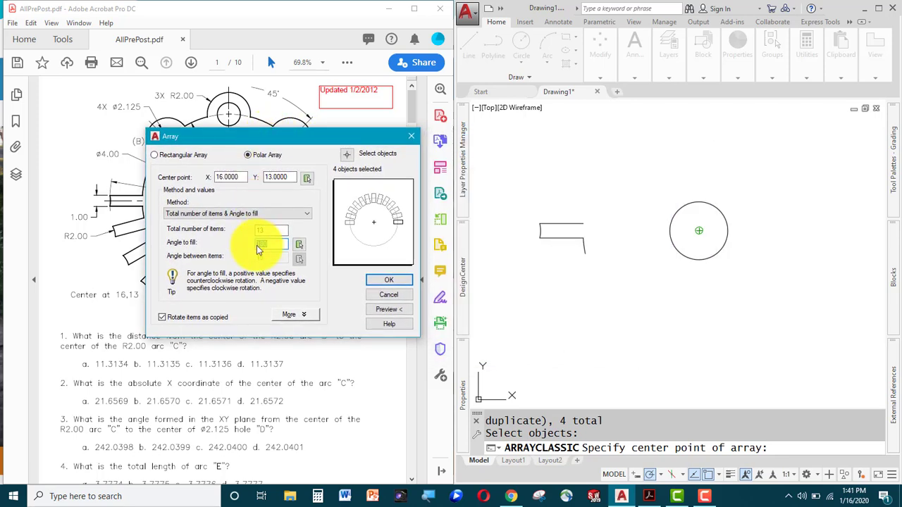
Turn off Rotate items as copied and accept the Array dialog.
left_click(295, 314)
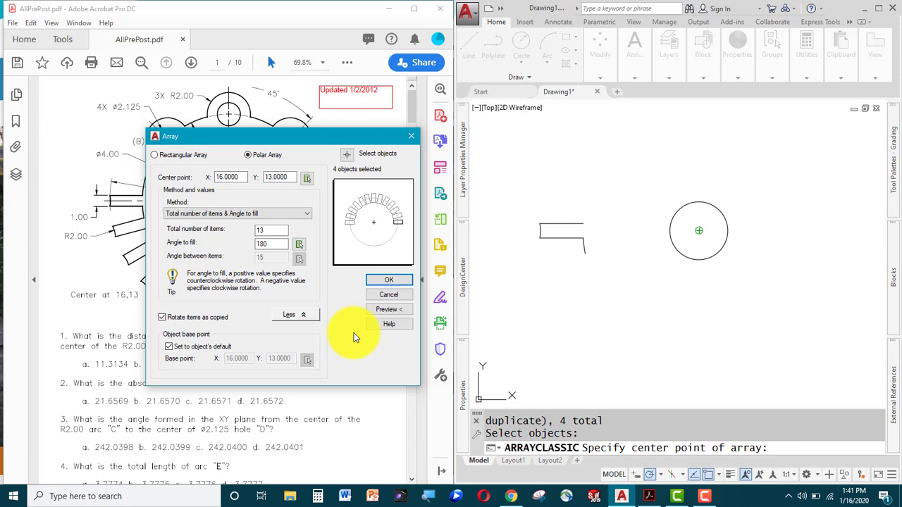
left_click(296, 315)
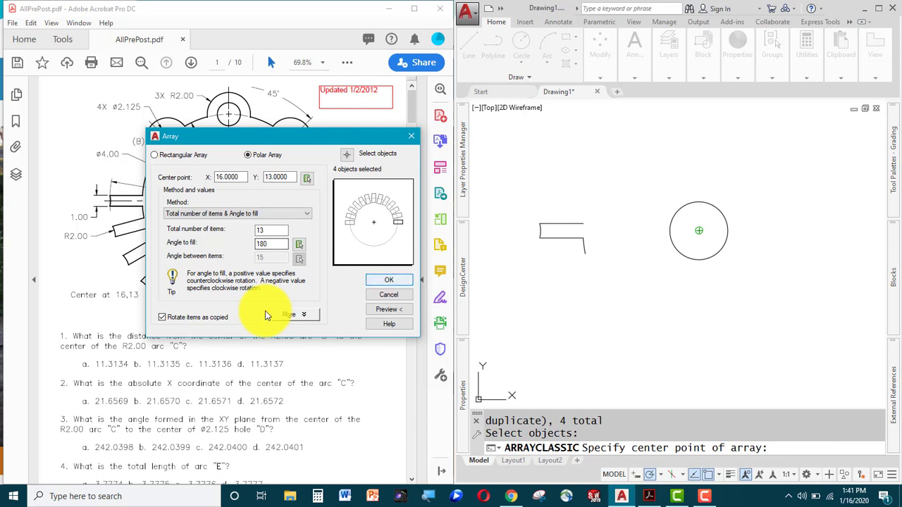
left_click(162, 317)
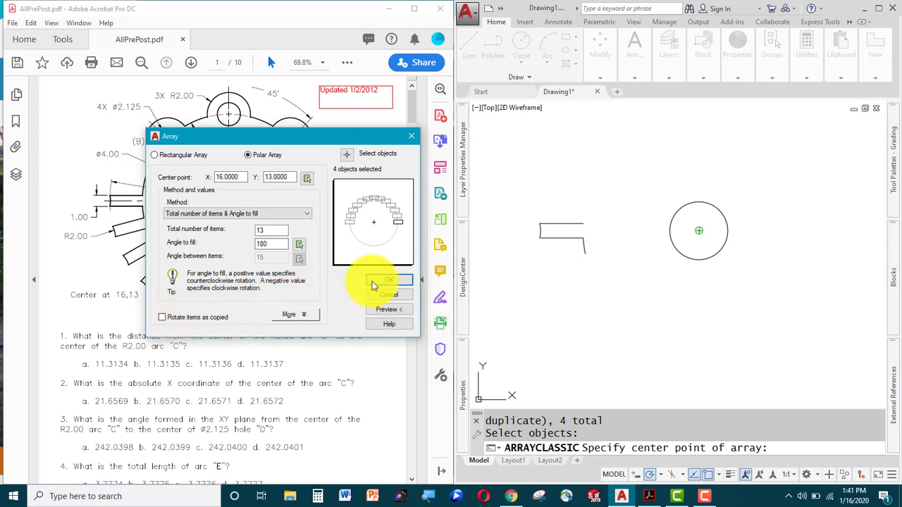
left_click(391, 280)
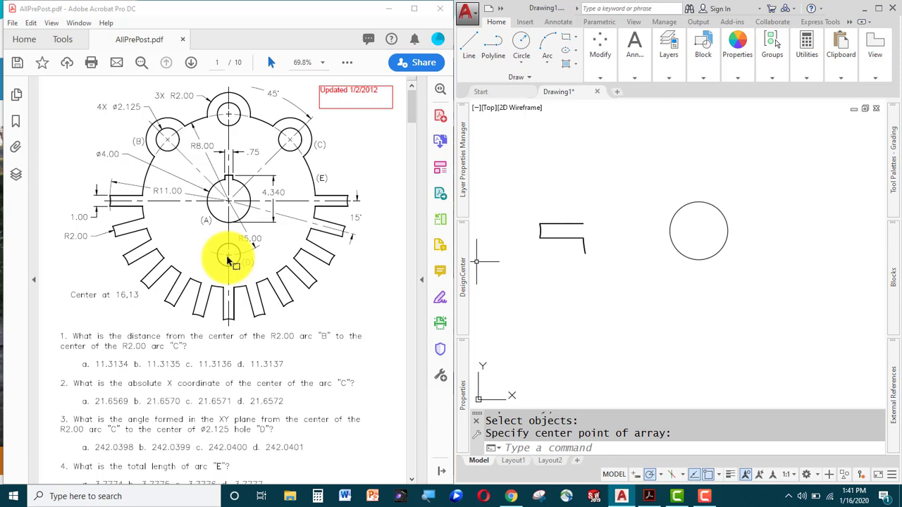
Cancel the array and pan to frame the tab and circle.
key("Escape")
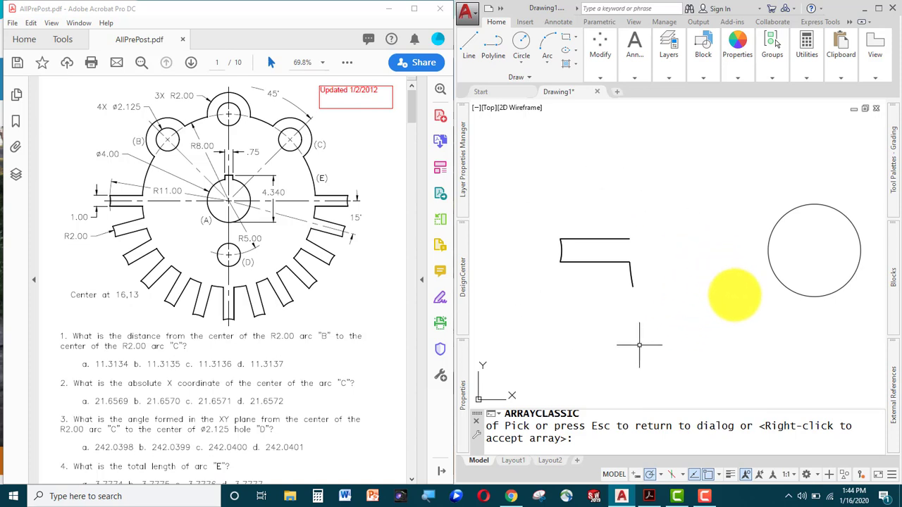
scroll(733, 312, "down", 9)
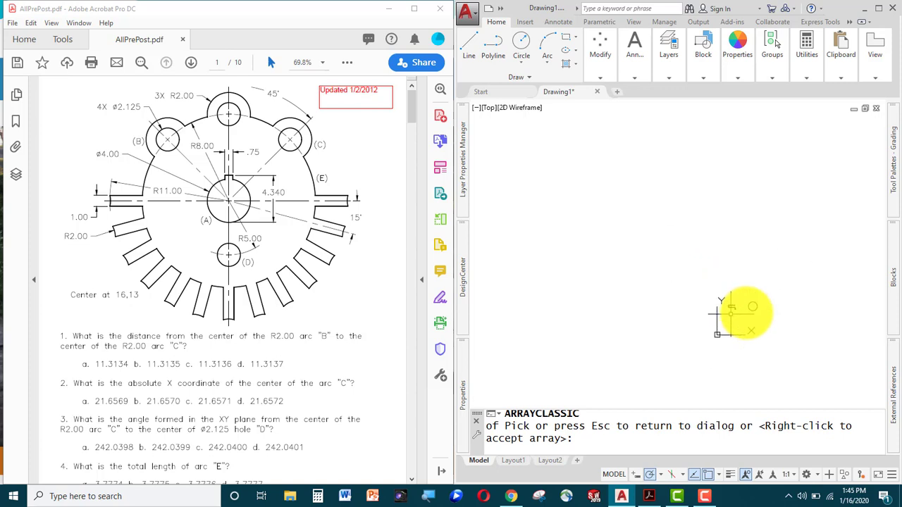
scroll(733, 312, "up", 8)
middle_click_drag(780, 319, 625, 350)
scroll(626, 351, "down", 2)
middle_click_drag(702, 350, 680, 310)
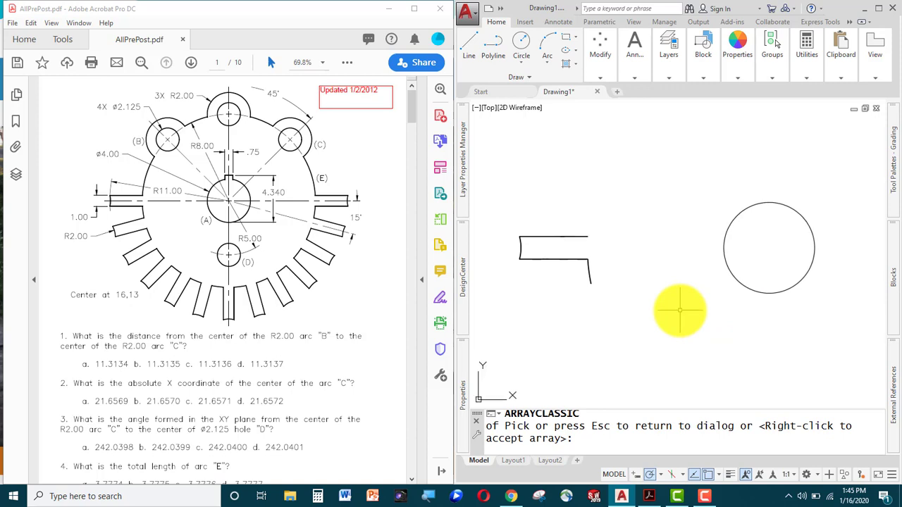
Re-enable Rotate items as copied, preview, and accept the 13-item 180° polar array.
left_click(680, 311)
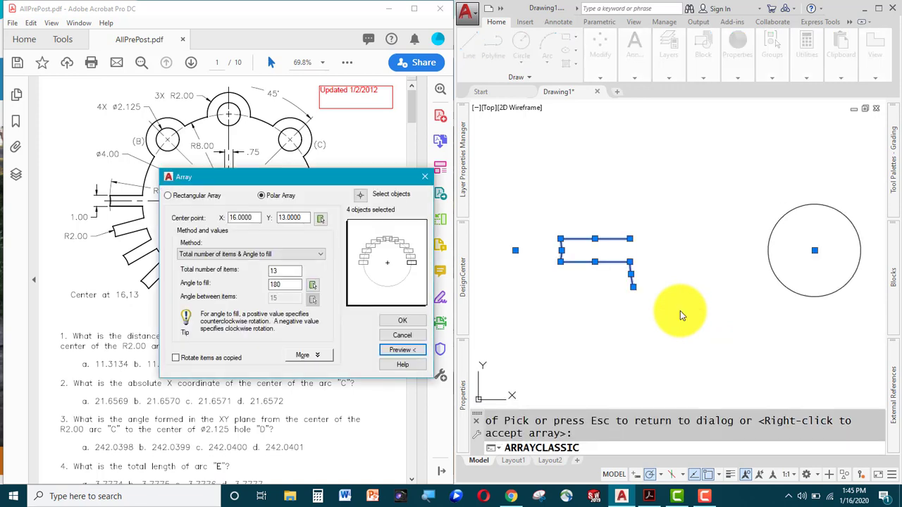
left_click(175, 358)
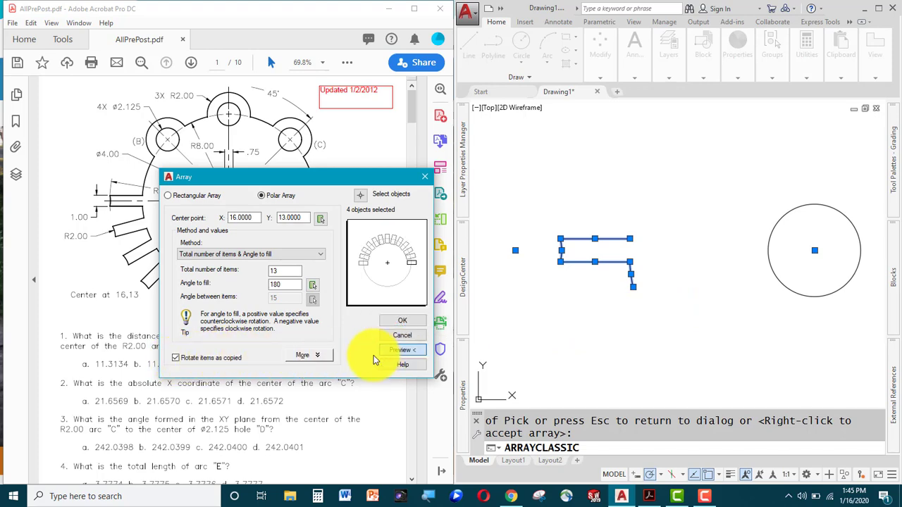
left_click(395, 350)
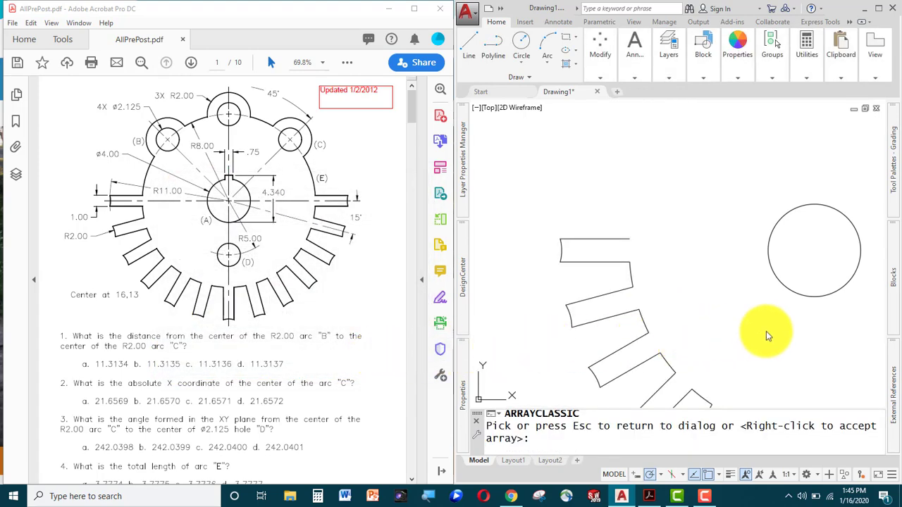
scroll(766, 331, "down", 2)
mouse_move(766, 331)
middle_mouse_down()
mouse_move(633, 256)
mouse_move(656, 291)
middle_mouse_up()
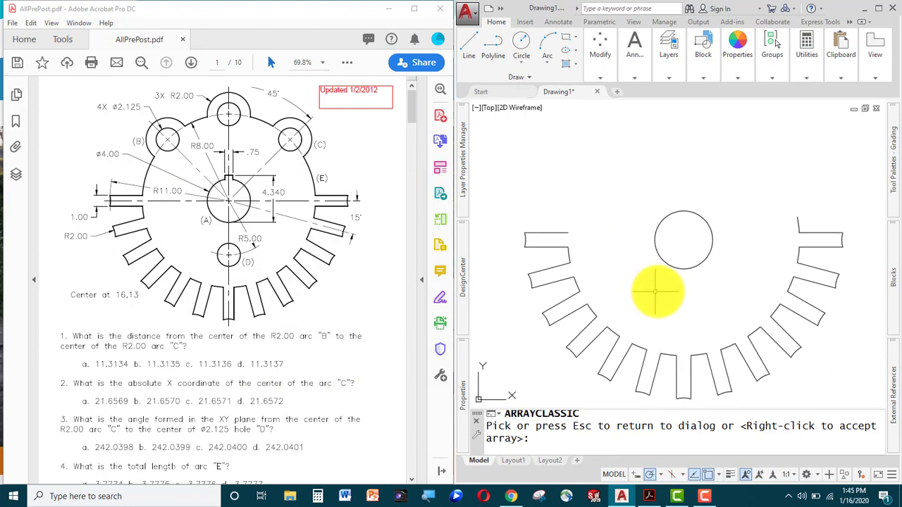
right_click(655, 292)
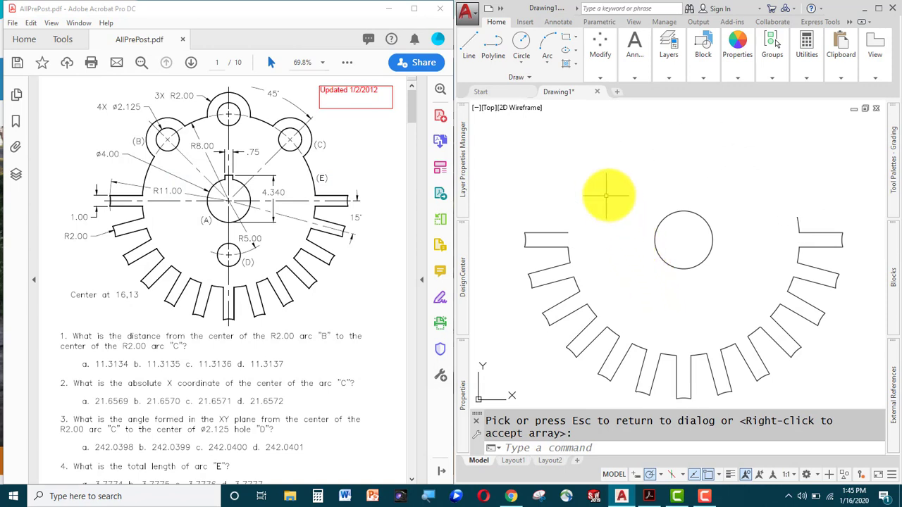
Extend the top arc over to the right tab, using every object as a boundary.
type("ex")
key("Return")
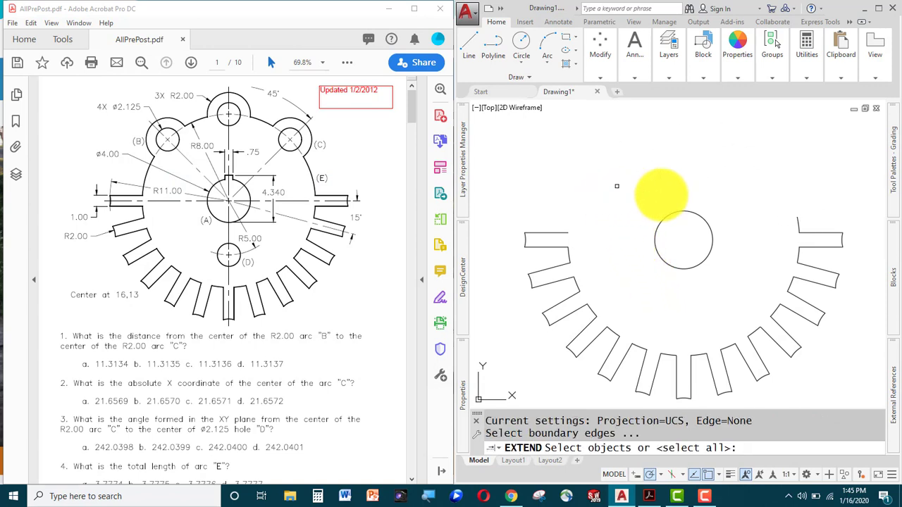
key("Return")
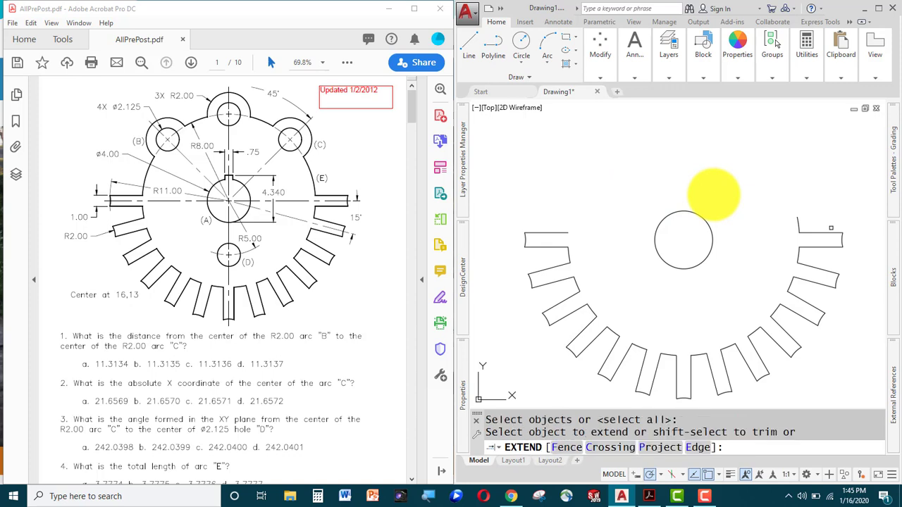
left_click(800, 222)
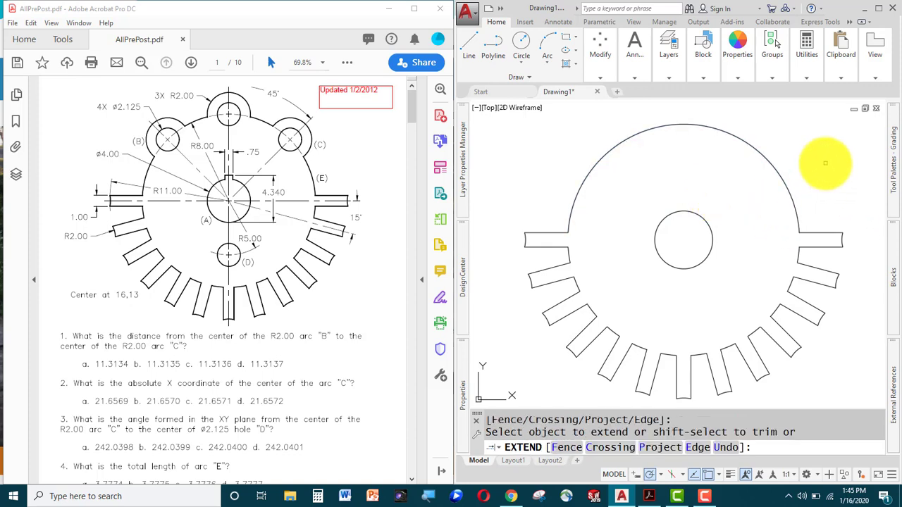
key("Escape")
middle_click_drag(722, 199, 689, 254)
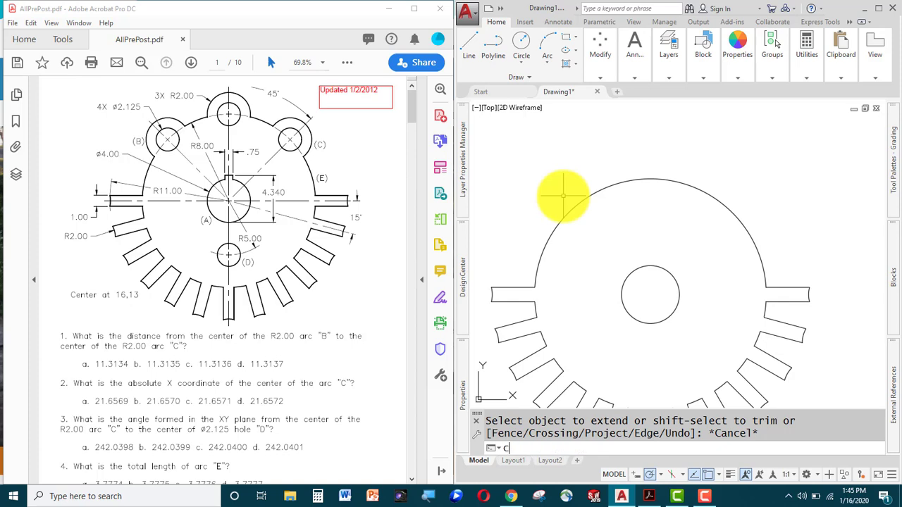
key("c")
key("Return")
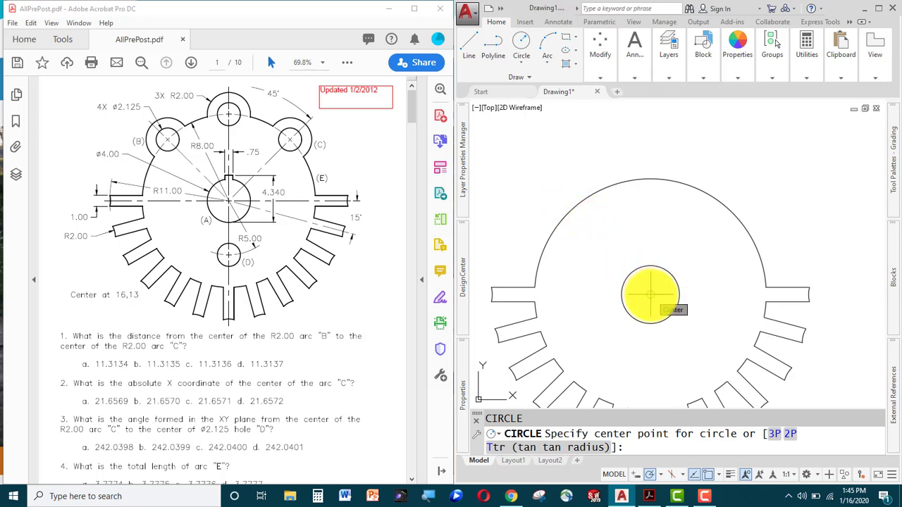
Set object snap tracking to use all polar angle settings in Drafting Settings.
left_click(662, 474)
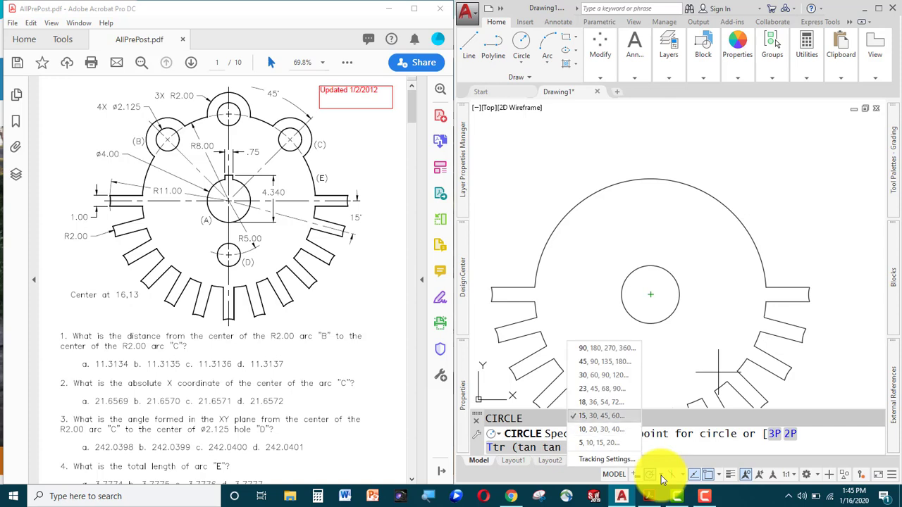
left_click(610, 464)
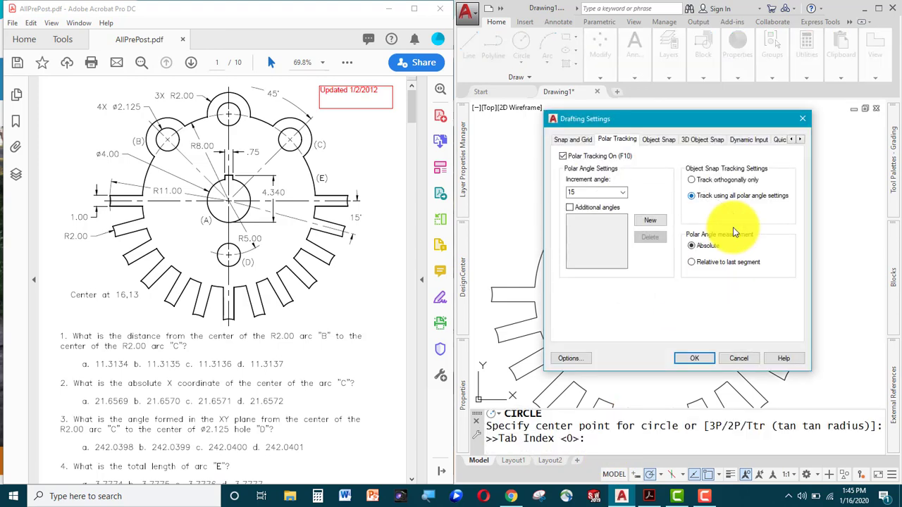
left_click(691, 179)
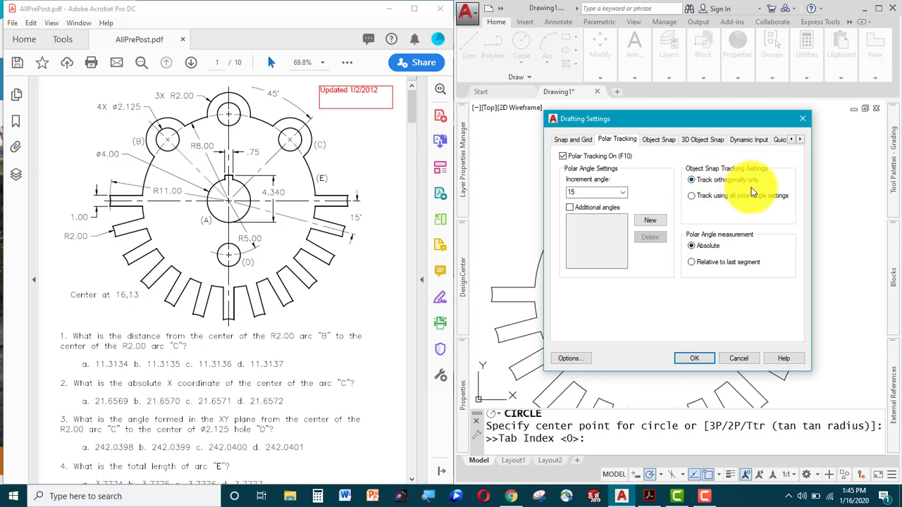
left_click(691, 195)
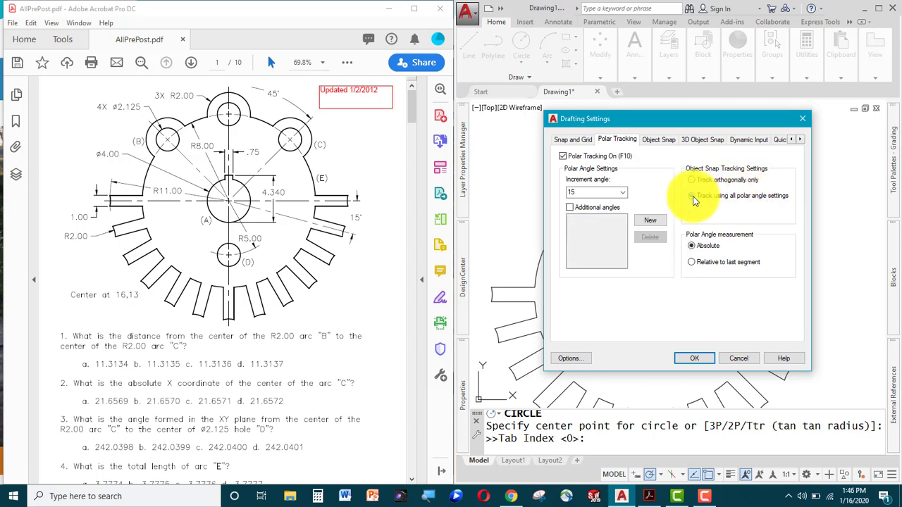
left_click(695, 358)
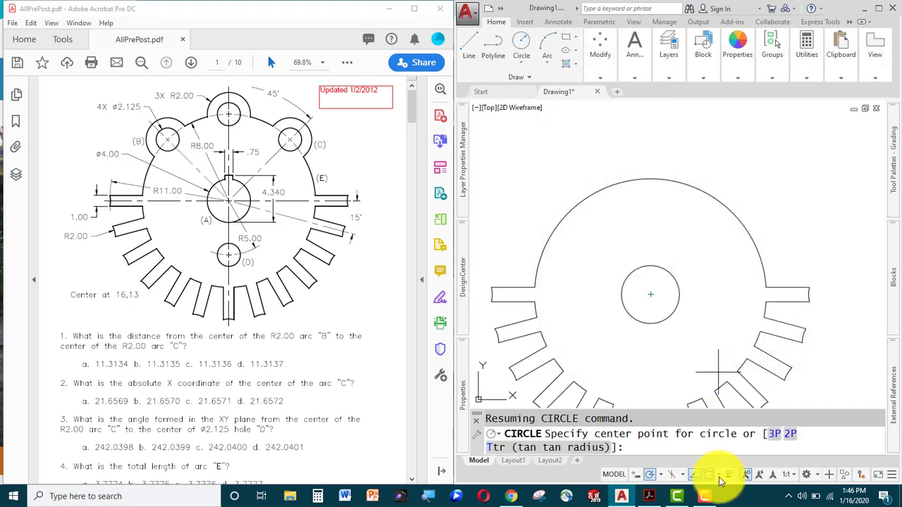
left_click(719, 477)
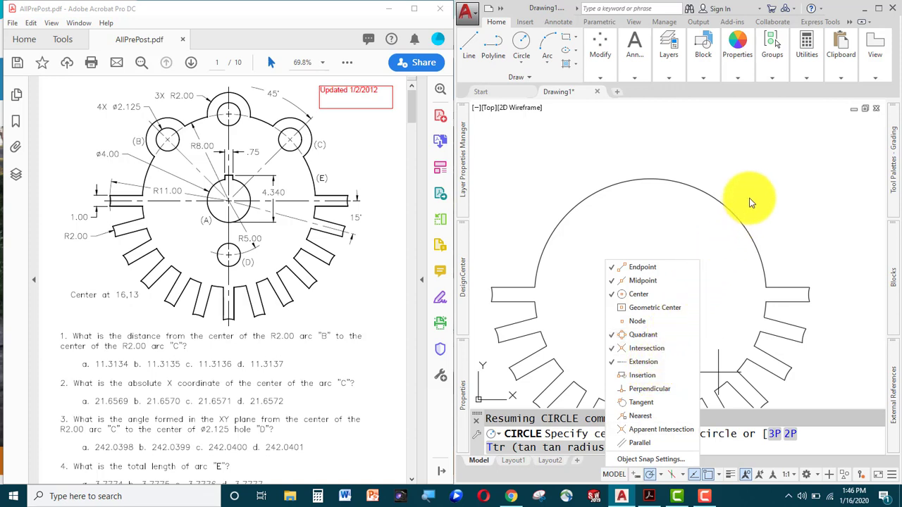
key("Escape")
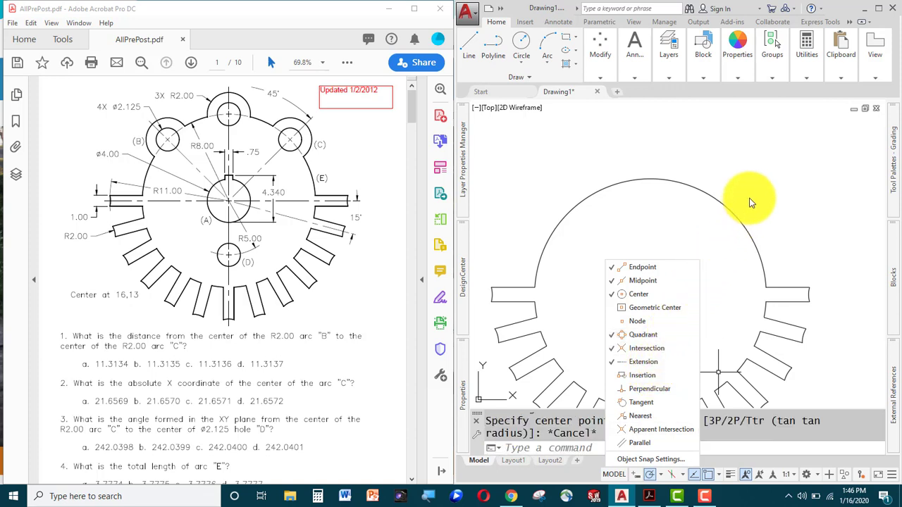
key("Escape")
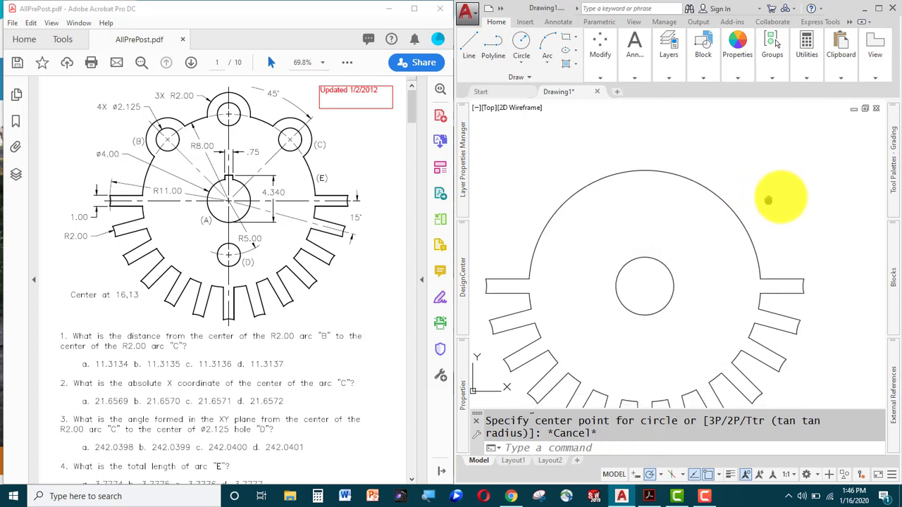
middle_click_drag(782, 197, 775, 166)
Draw a 2.125-diameter hole centred on the arc at the 45° point.
type("c")
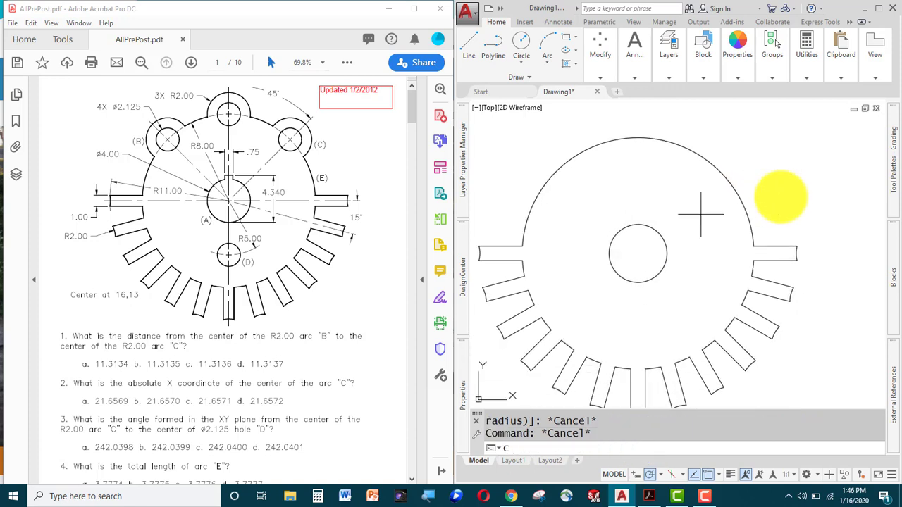
key("Return")
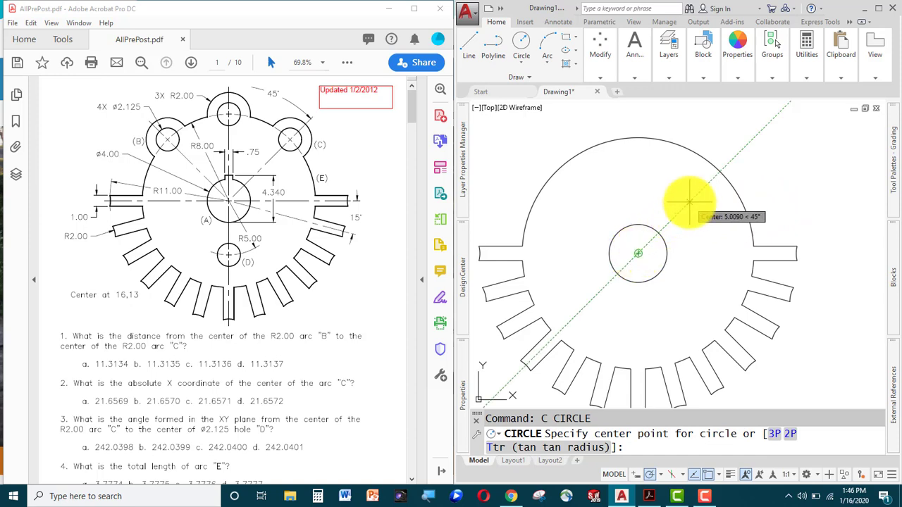
left_click(719, 171)
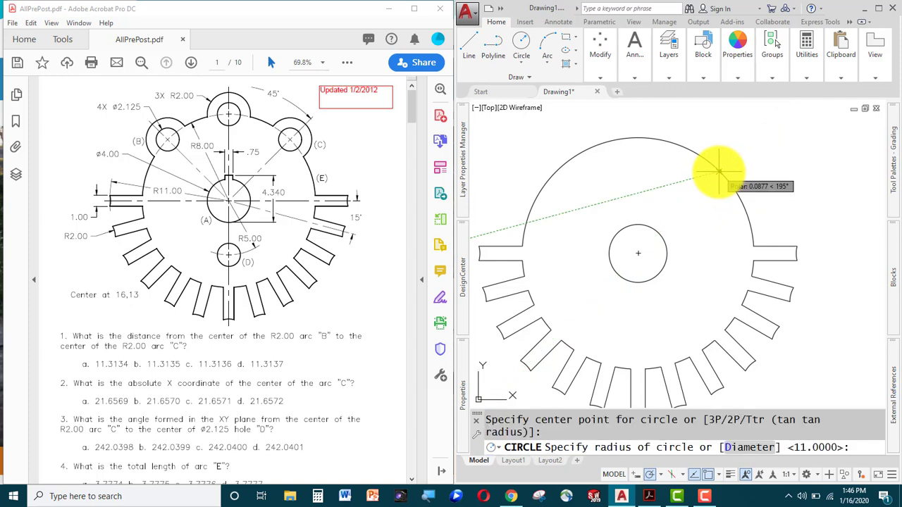
type("d")
key("Return")
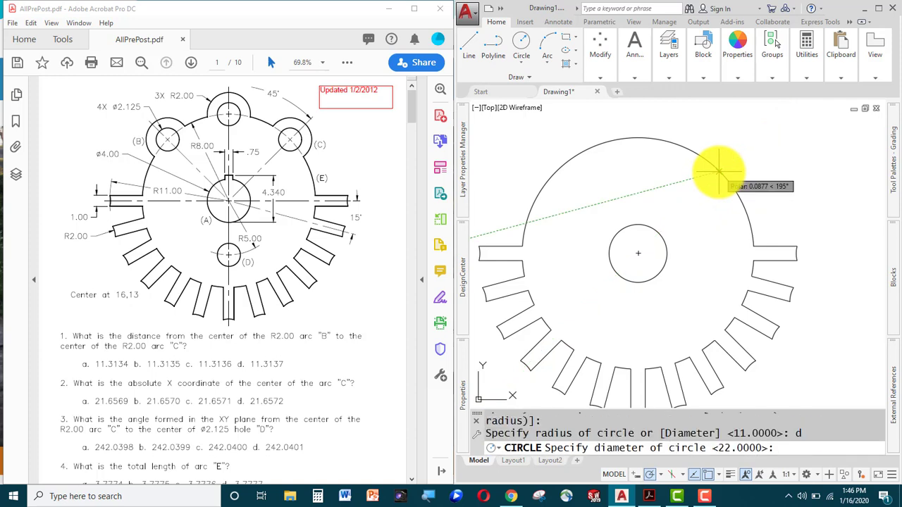
type("2.125")
key("Return")
key("Return")
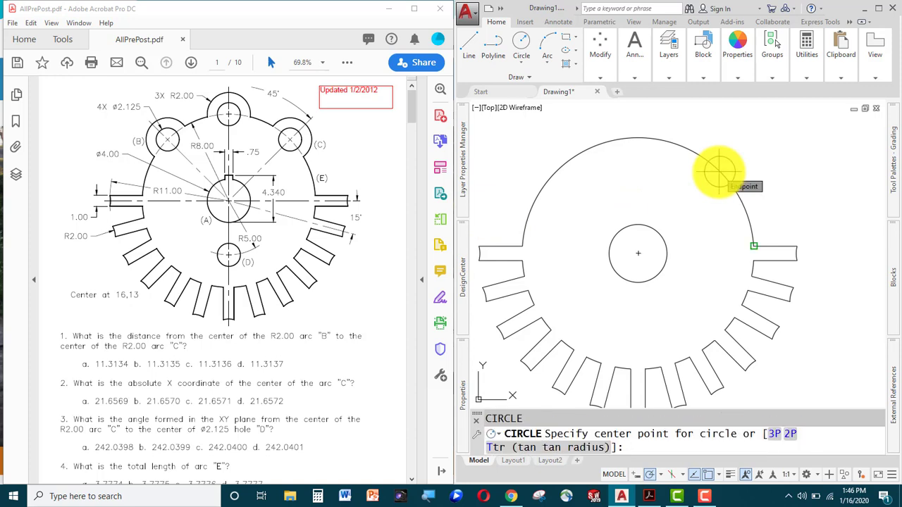
Add a concentric radius-2 lug circle around the new hole.
type("@")
key("Return")
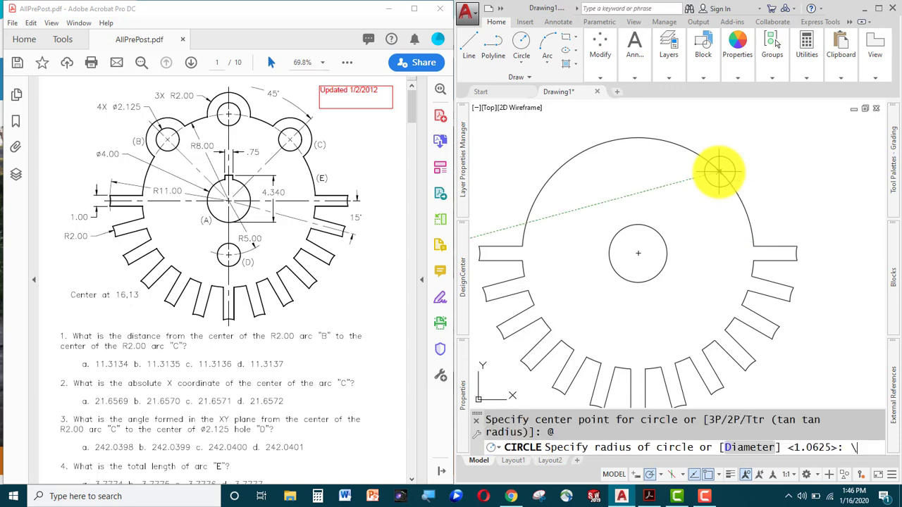
type("\\2")
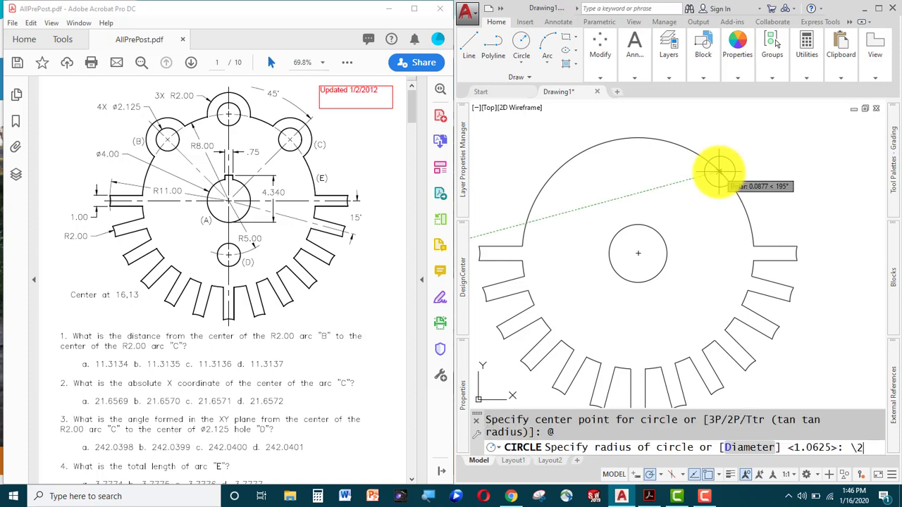
key("Return")
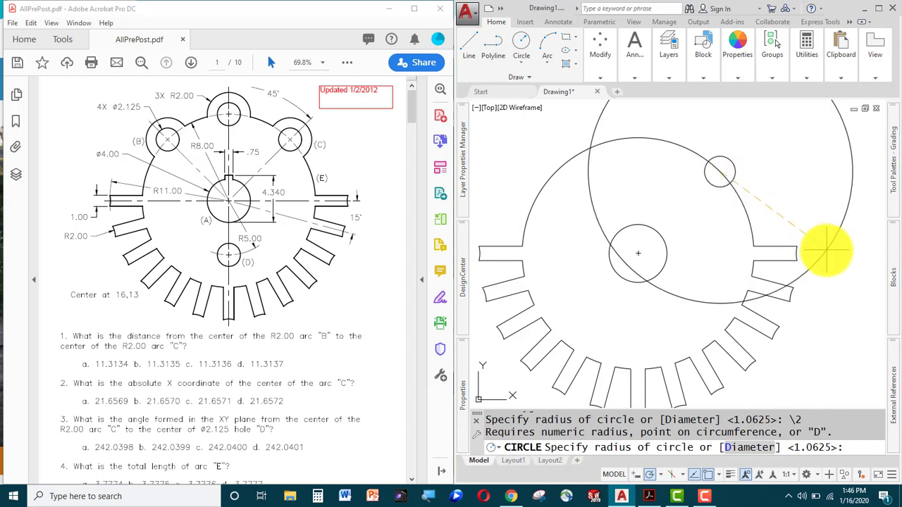
type("2")
key("Return")
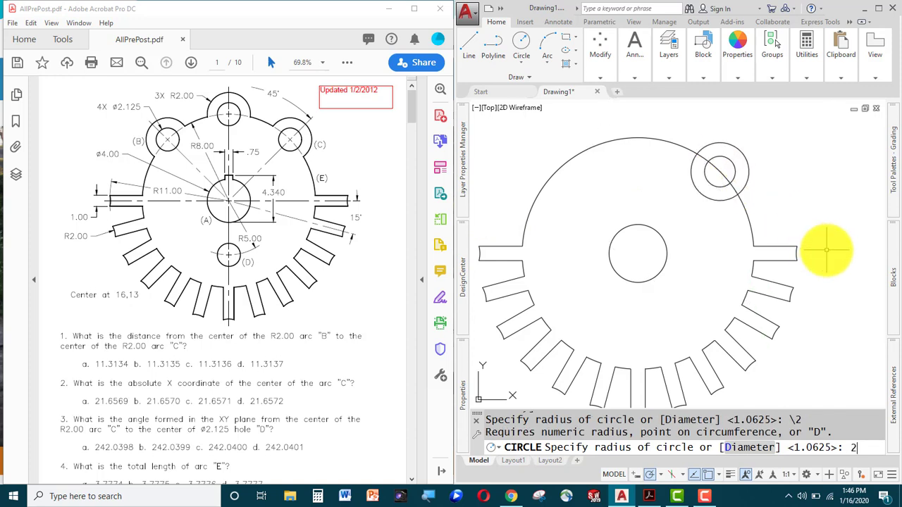
type("tr")
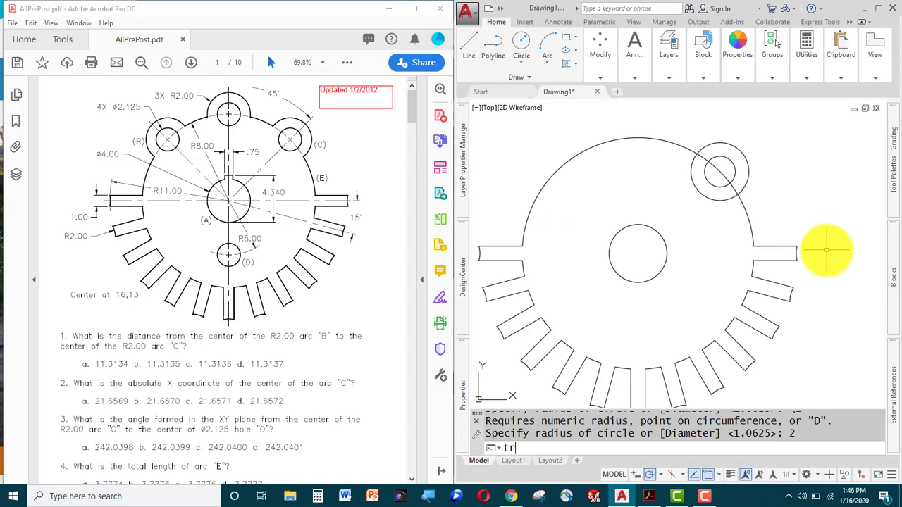
key("Return")
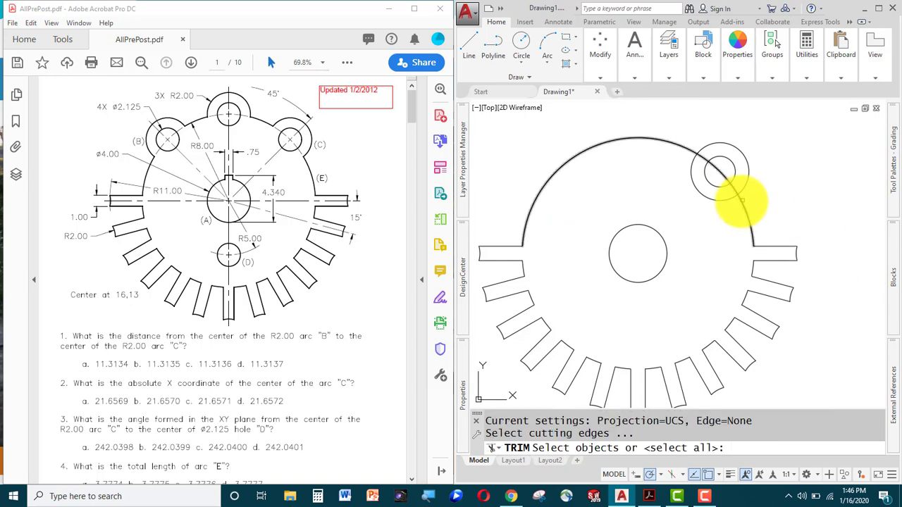
Trim the overlapping parts of the large arc and the radius-2 circle to shape the lug.
left_click(749, 202)
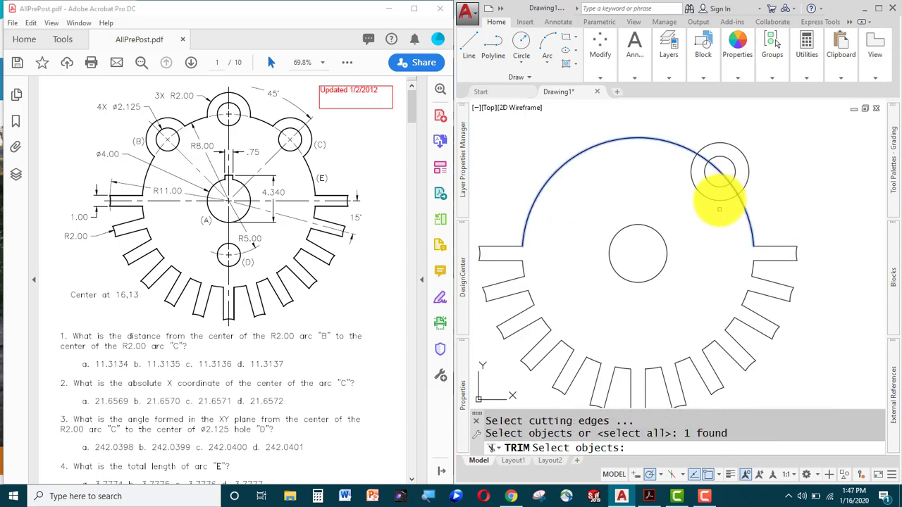
left_click(720, 198)
key("Return")
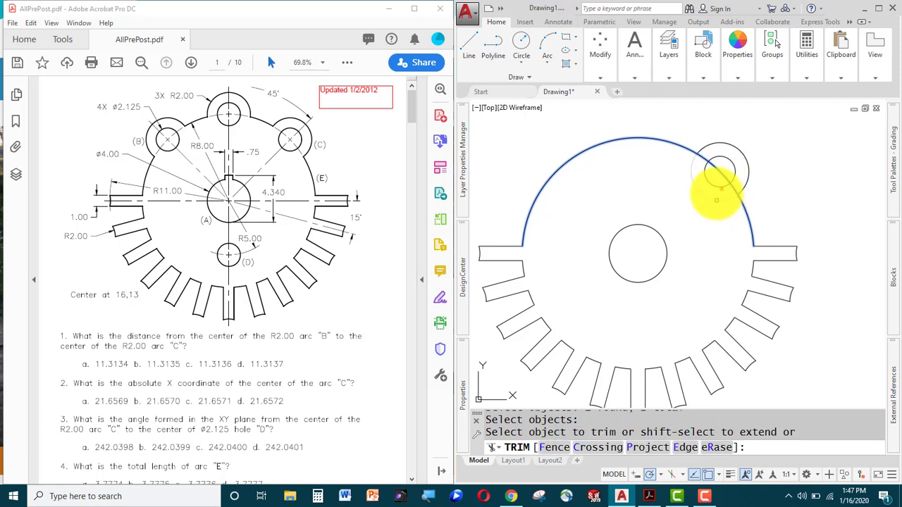
left_click(733, 181)
left_click(729, 184)
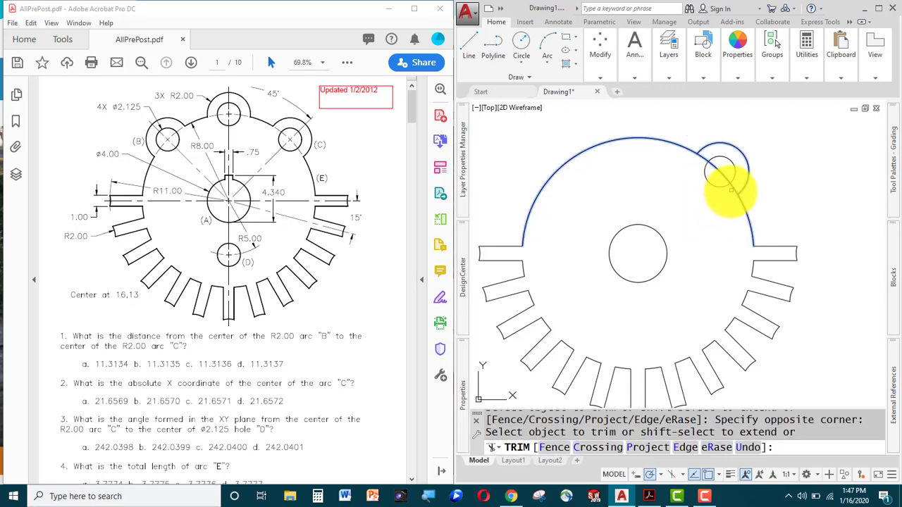
key("Escape")
key("Escape")
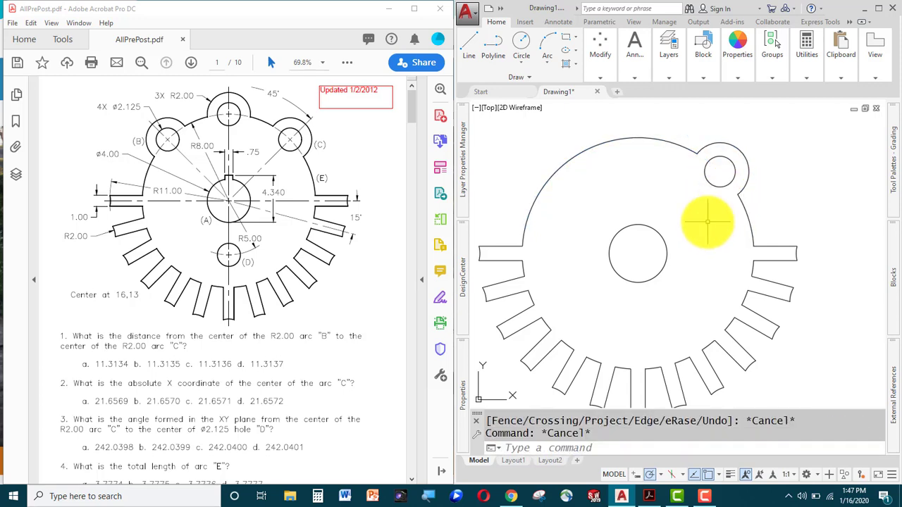
Polar-array the lug and its hole about the centre bore: 3 items filling 90°.
type("-ar")
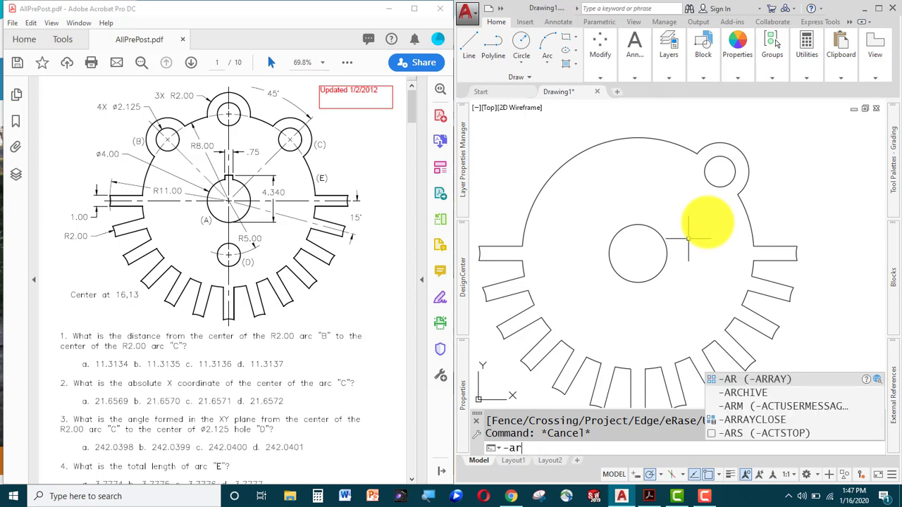
key("Return")
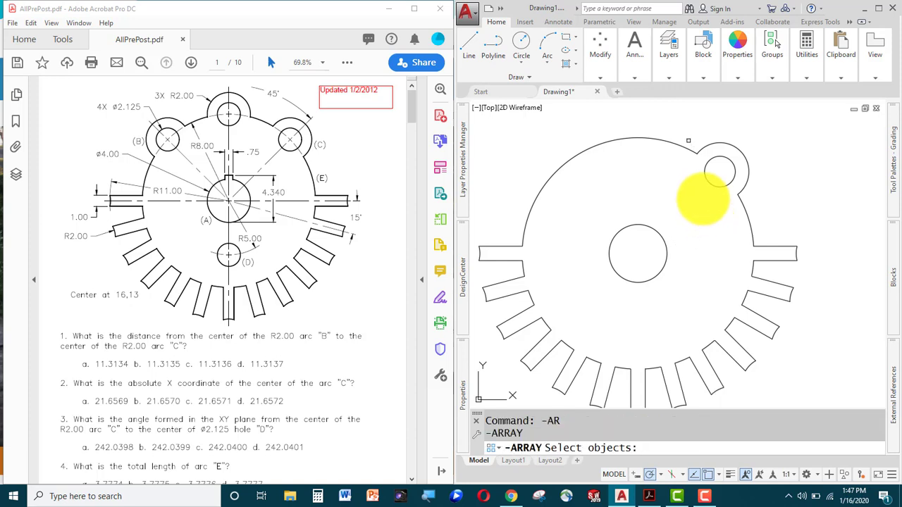
left_click(687, 116)
left_click(785, 210)
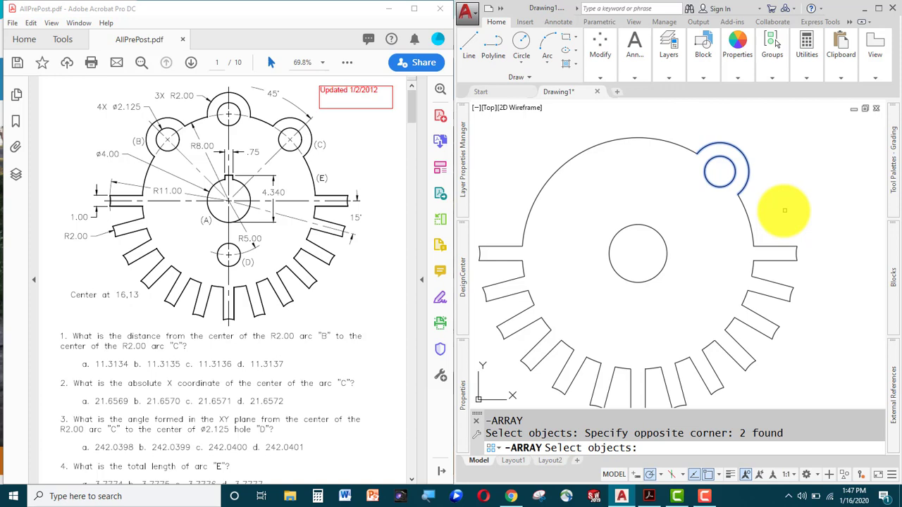
key("Return")
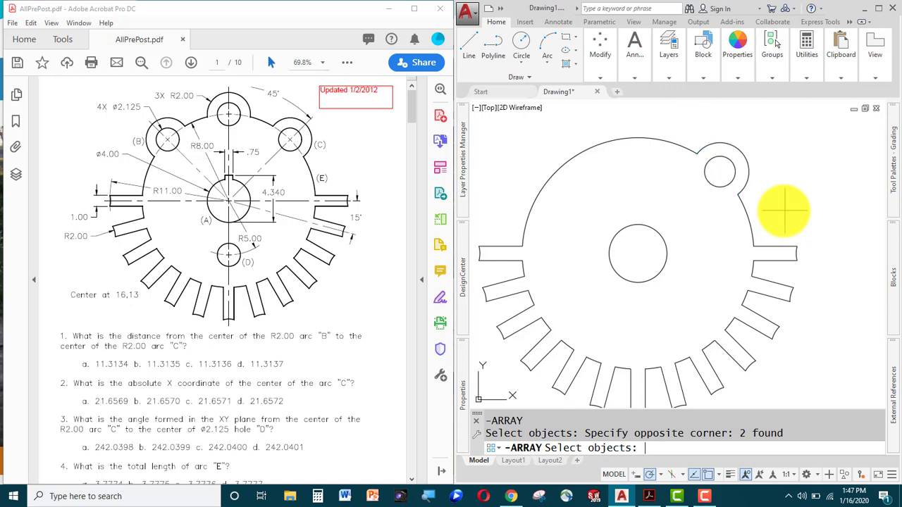
type("p")
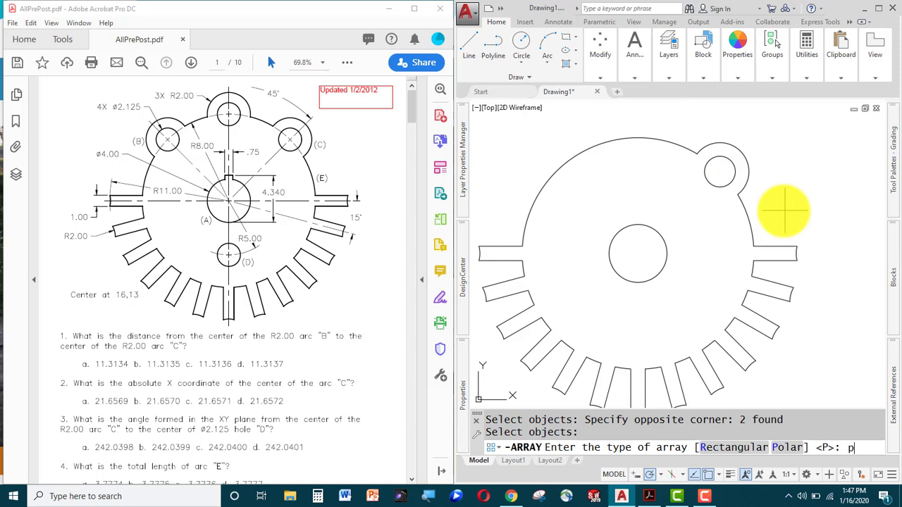
key("Return")
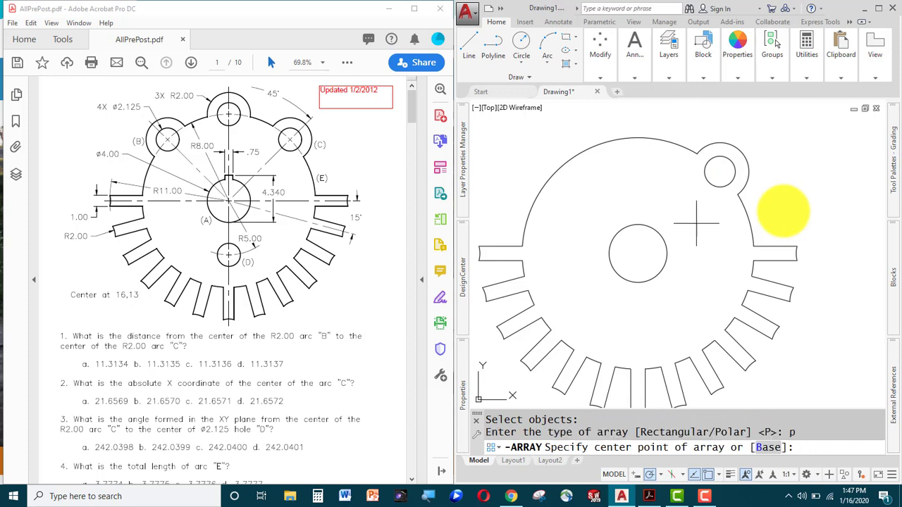
left_click(639, 253)
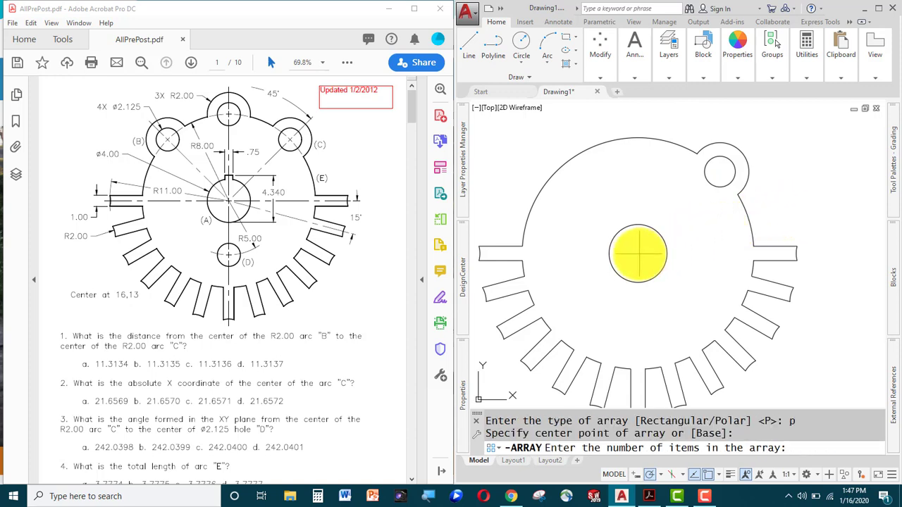
type("3")
key("Return")
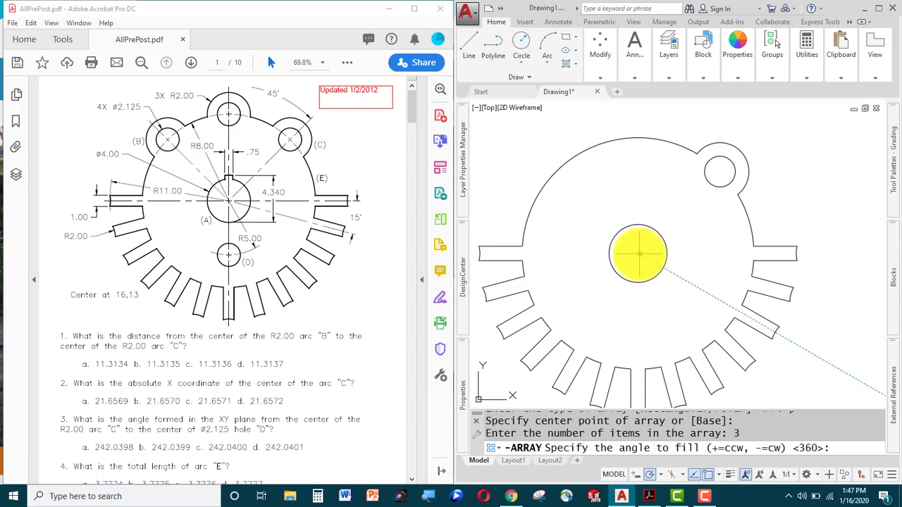
type("90")
key("Return")
key("Return")
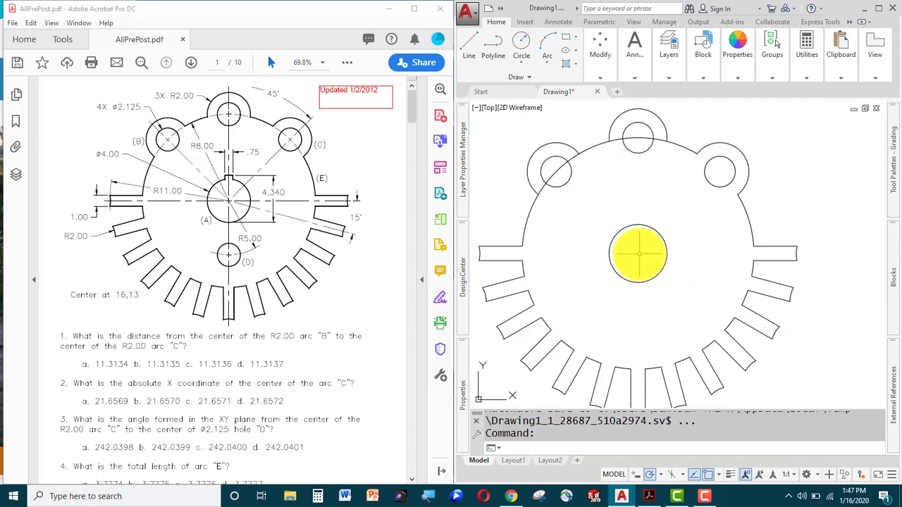
Trim the outline arcs lying inside the top and left lobe circles.
type("mt")
key("Return")
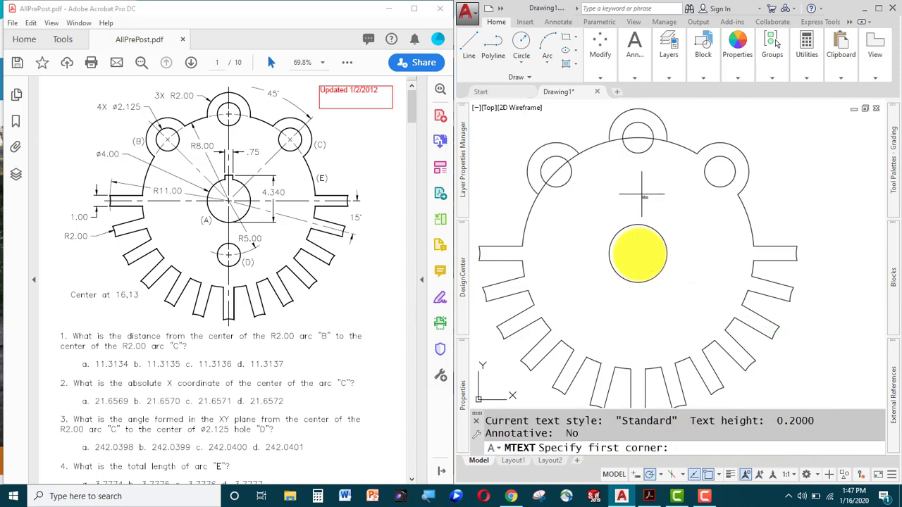
middle_click_drag(642, 194, 663, 252)
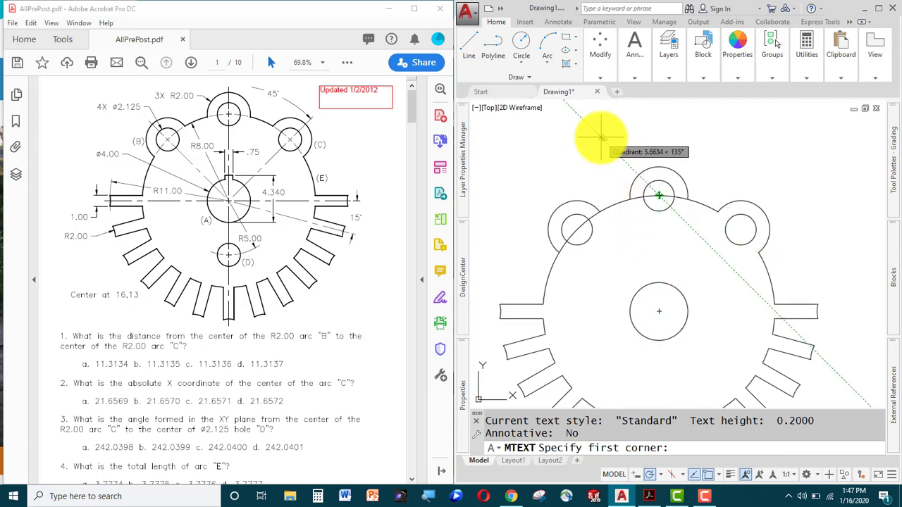
key("Escape")
type("tr")
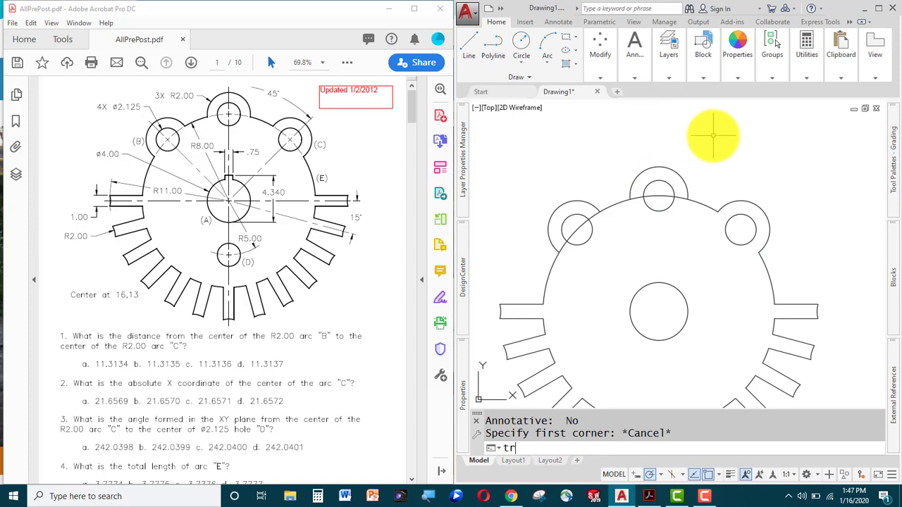
key("Return")
left_click(643, 168)
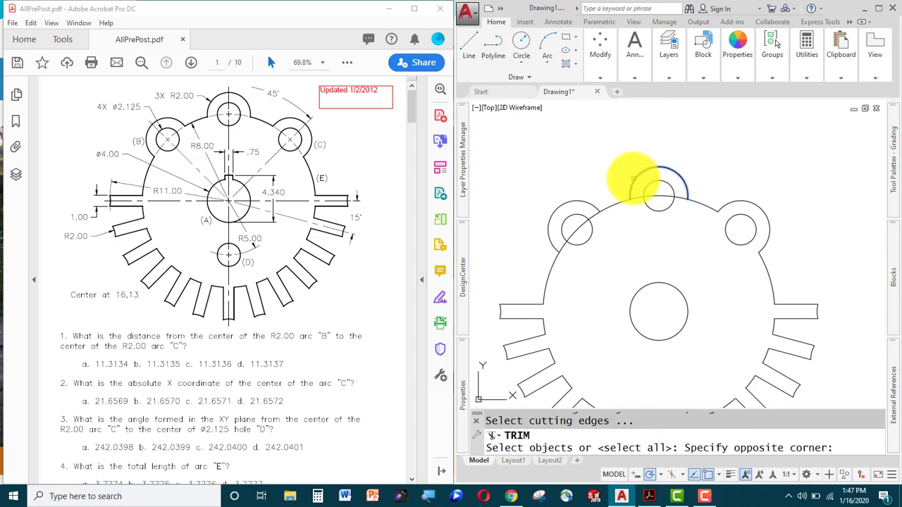
left_click(626, 178)
left_click(577, 192)
left_click(568, 200)
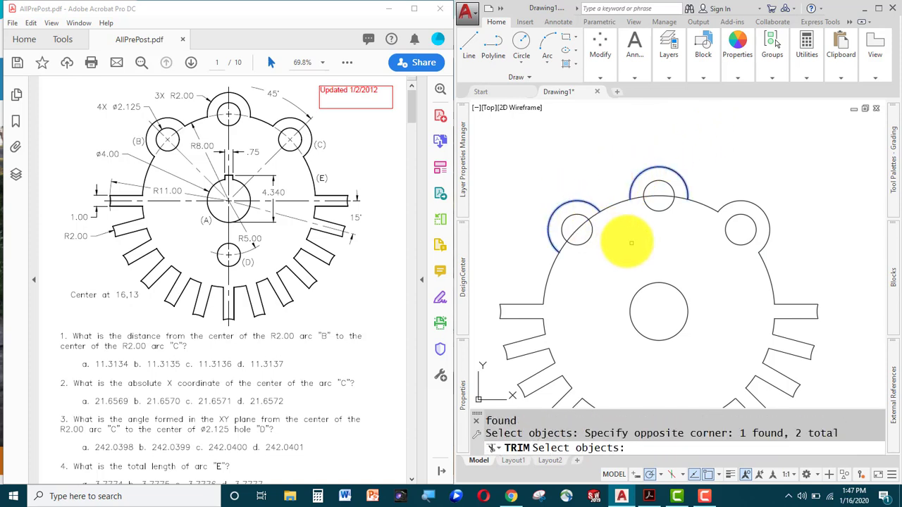
key("Return")
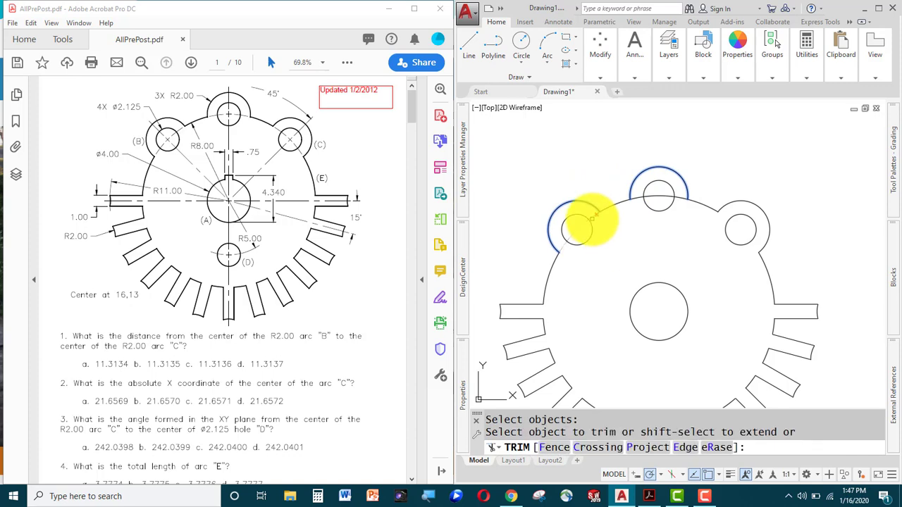
left_click(586, 222)
left_click(659, 199)
left_click(661, 196)
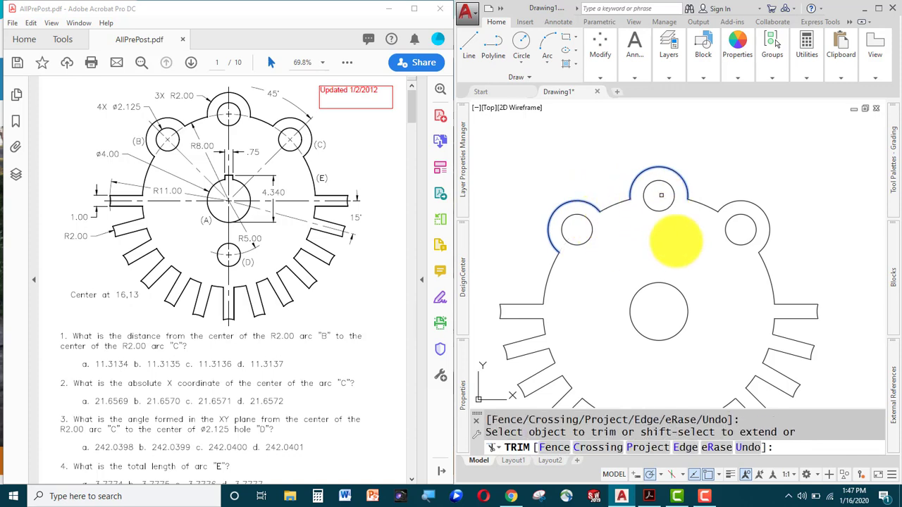
key("Escape")
Draw a 2.125-diameter hole centred 5 units below the centre bore.
mouse_move(681, 254)
middle_mouse_down()
mouse_move(630, 220)
mouse_move(623, 229)
mouse_move(676, 253)
middle_mouse_up()
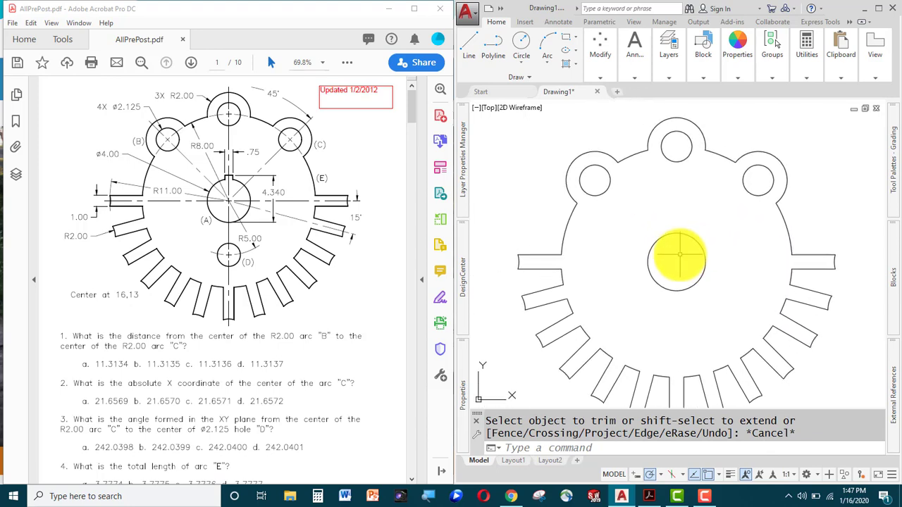
type("c")
key("Return")
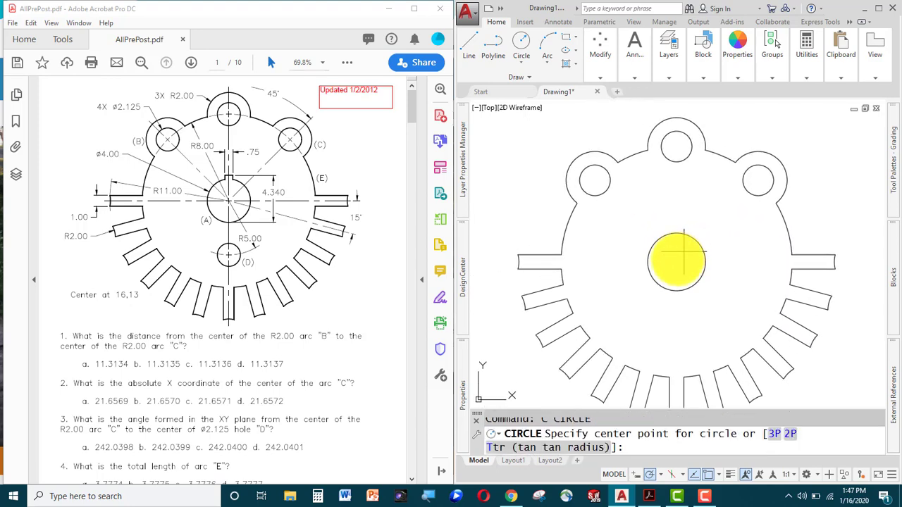
mouse_move(677, 262)
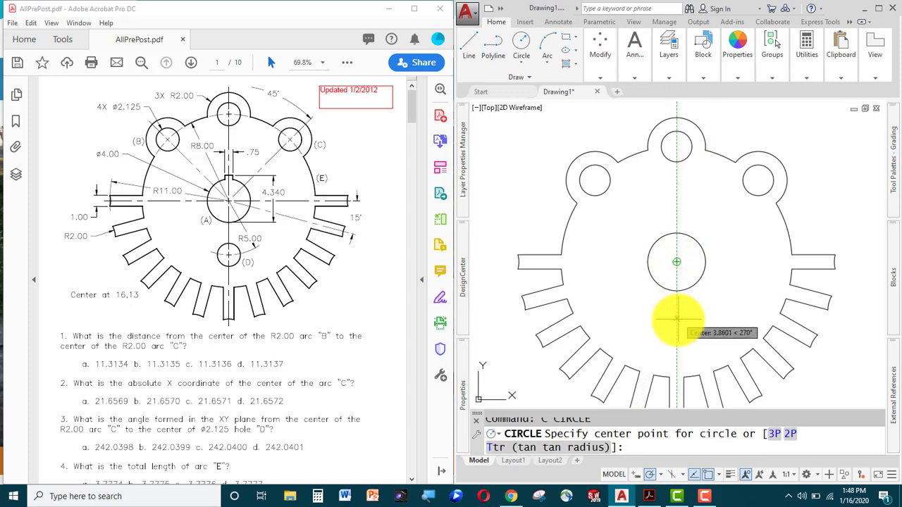
type("5")
key("Return")
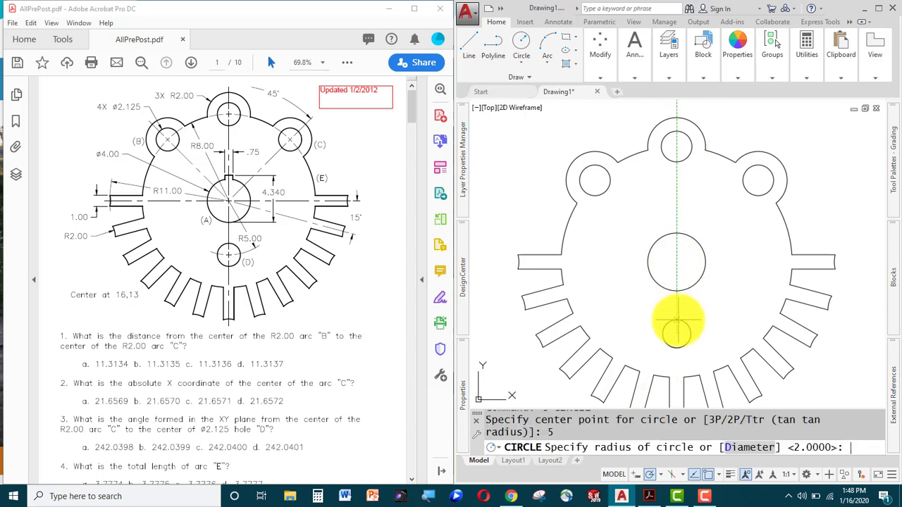
type("d")
key("Return")
type("2")
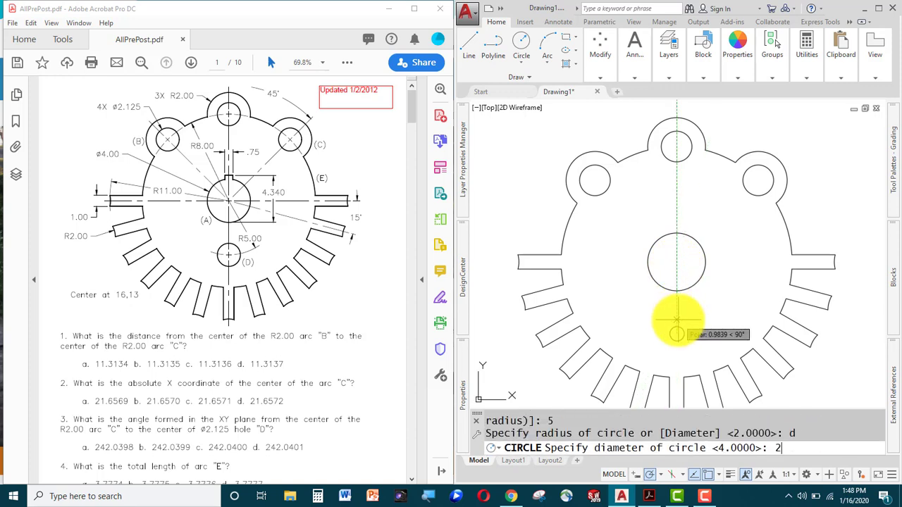
type(".125")
key("Return")
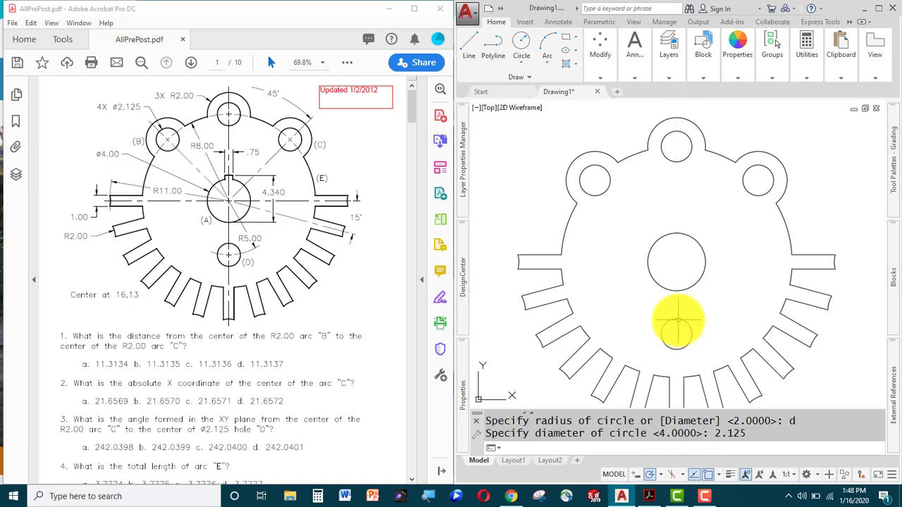
type("l")
key("Return")
Draw a vertical line straight up from the central hole's centre.
scroll(677, 318, "up", 5)
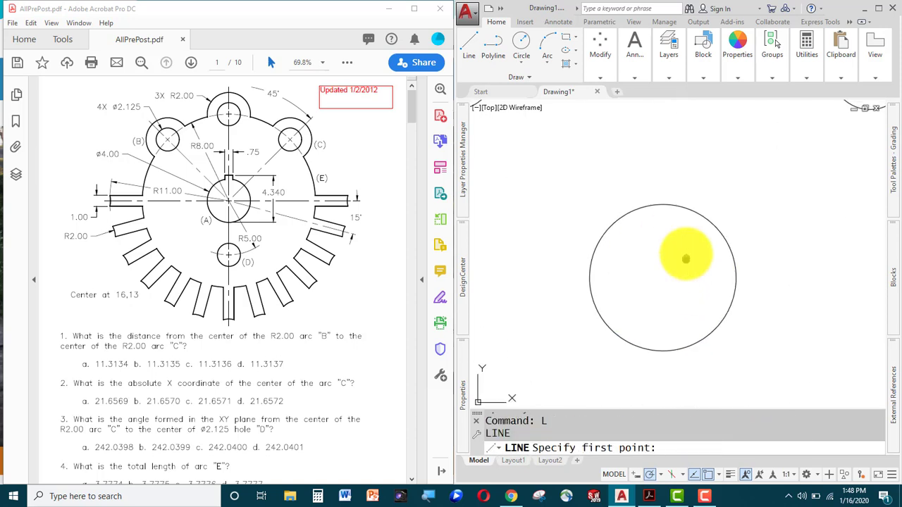
scroll(673, 253, "down", 1)
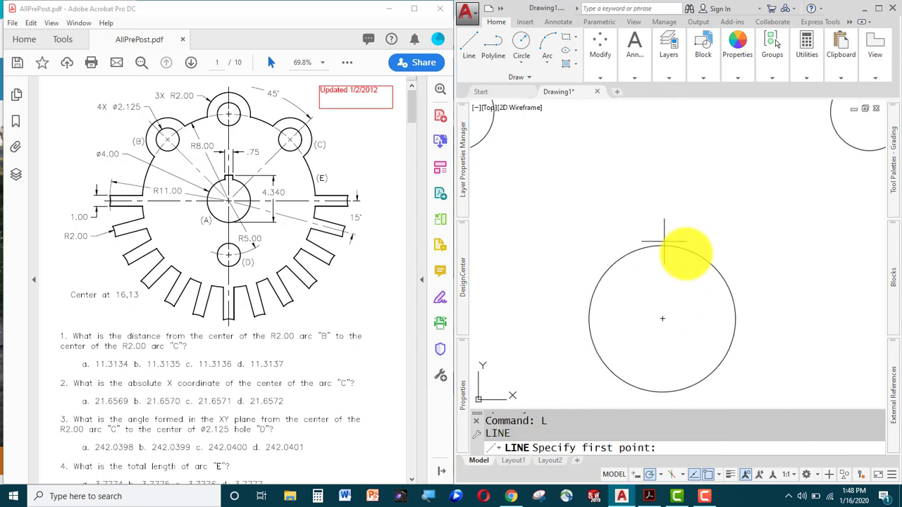
left_click(663, 319)
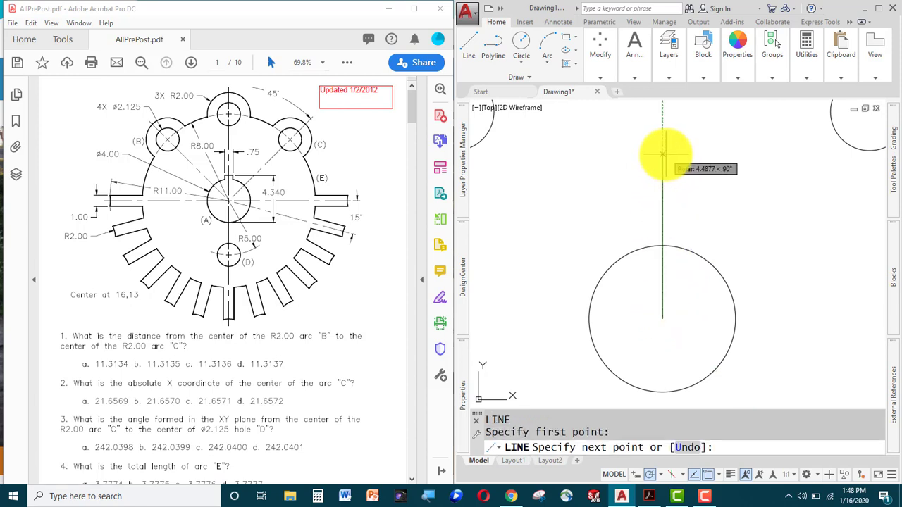
left_click(665, 154)
key("Escape")
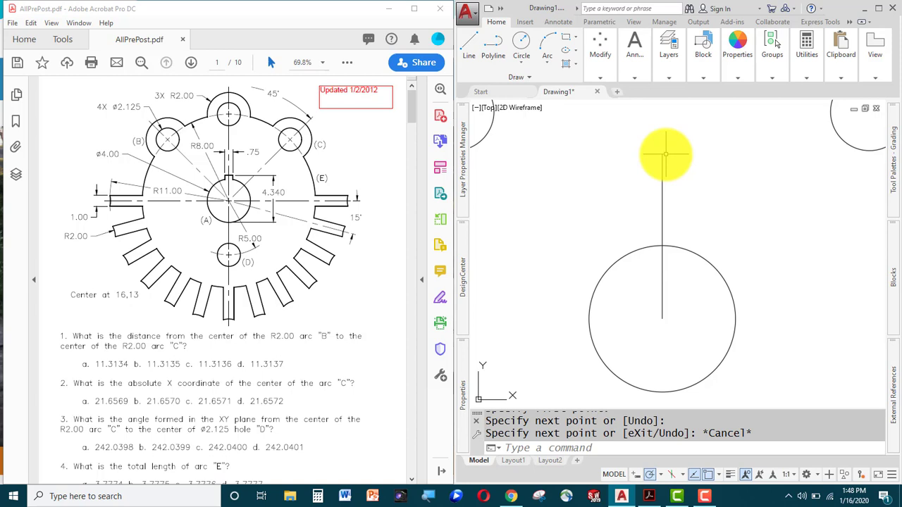
Offset the vertical line 0.375 (.75/2 via 'CAL) to both the left and right.
type("o")
key("Return")
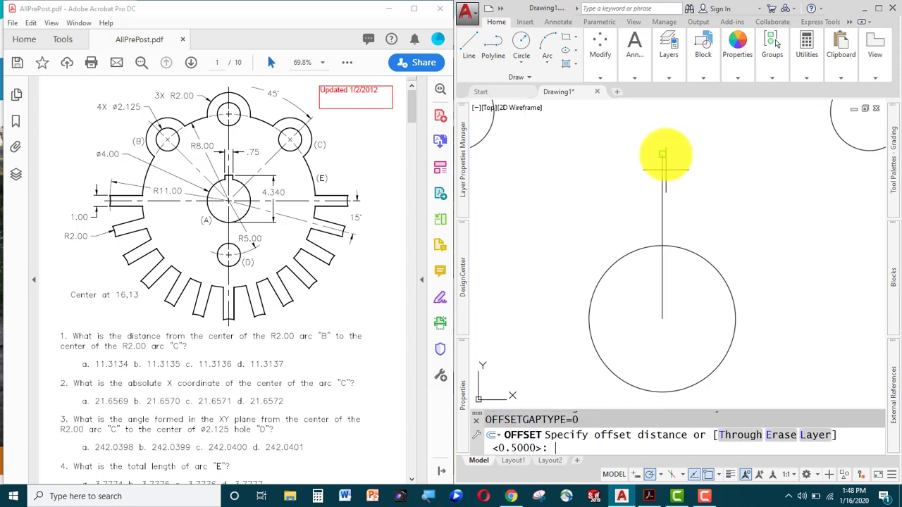
type("'c")
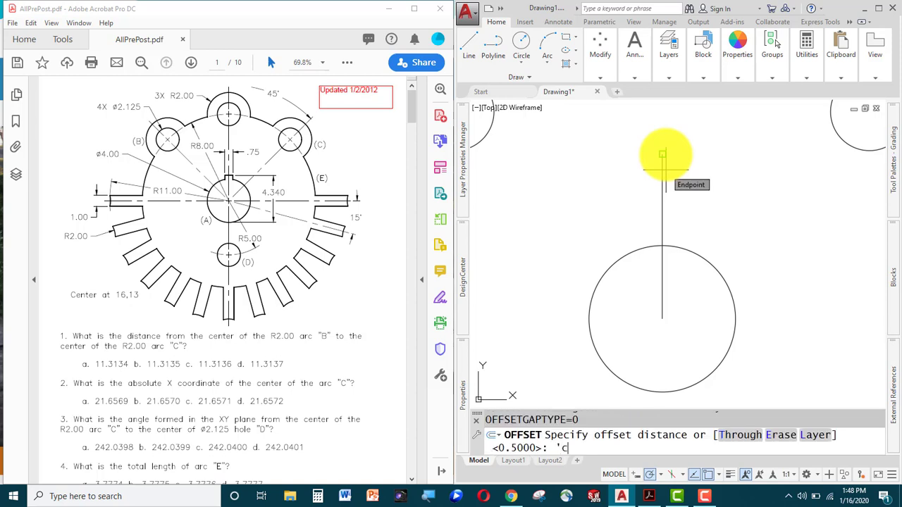
type("al")
key("Return")
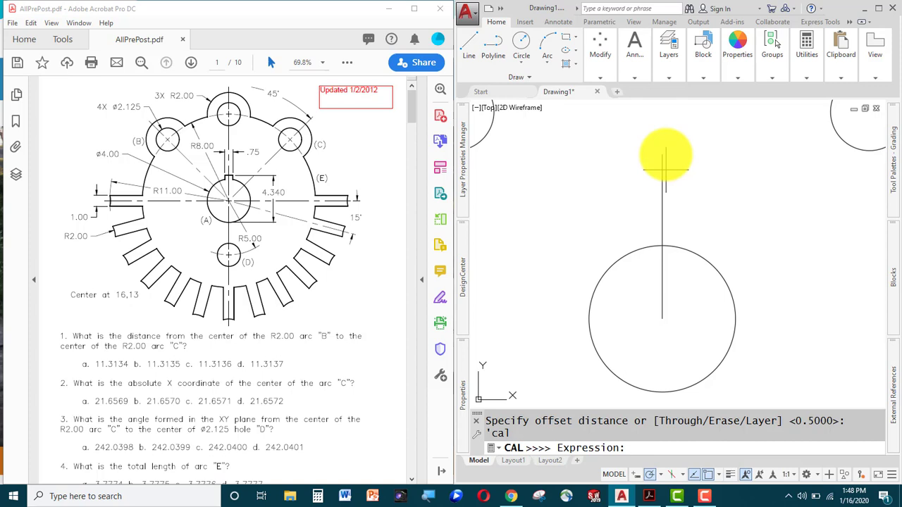
type(".75/2")
key("Return")
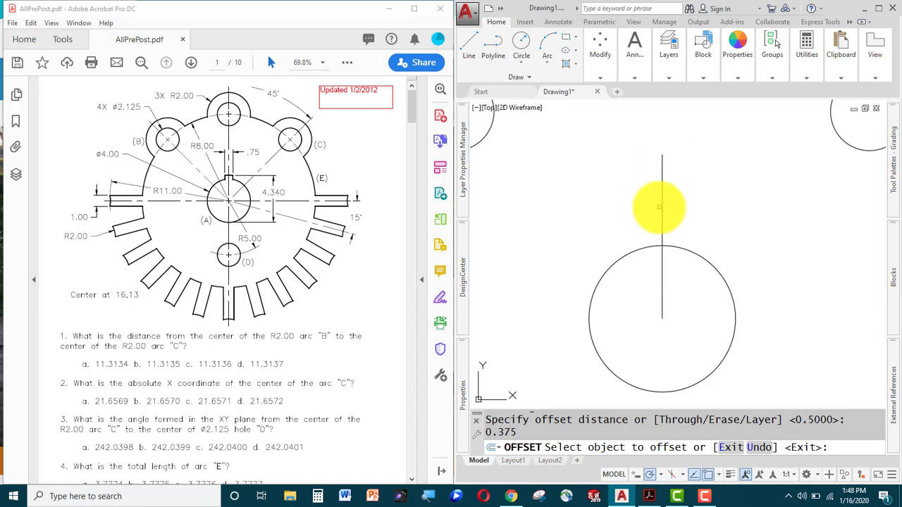
left_click(662, 210)
left_click(754, 225)
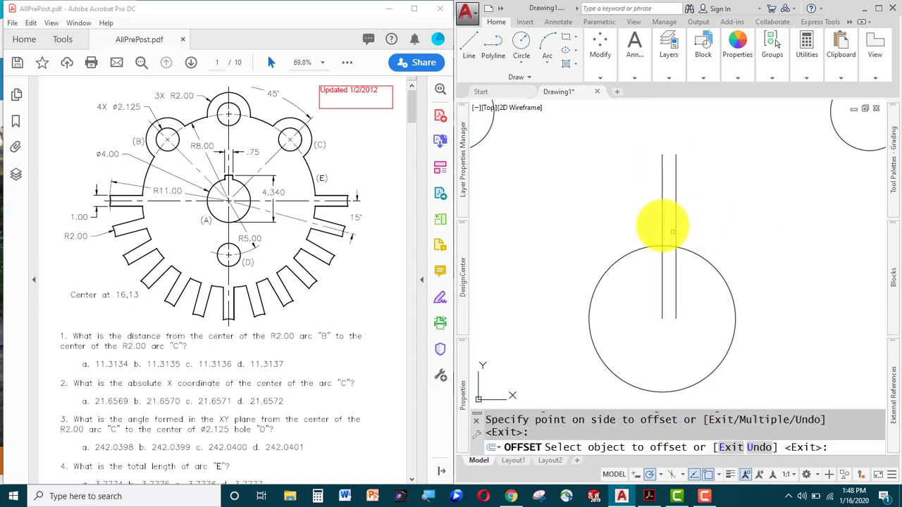
left_click(664, 225)
left_click(603, 215)
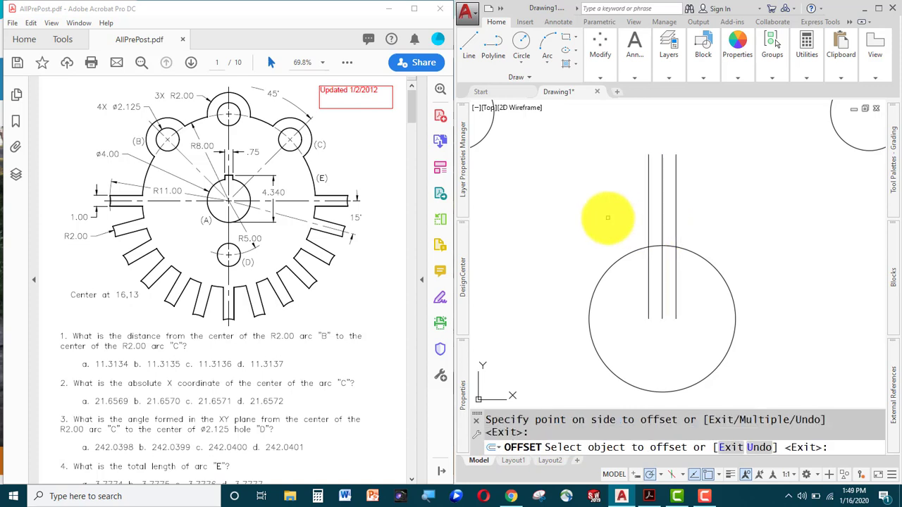
key("Escape")
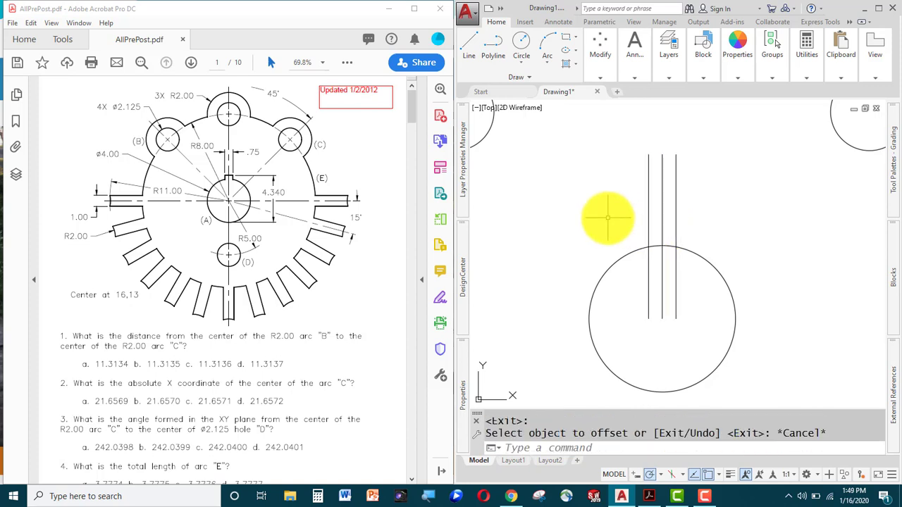
Erase the middle vertical construction line.
left_click(665, 286)
left_click(654, 297)
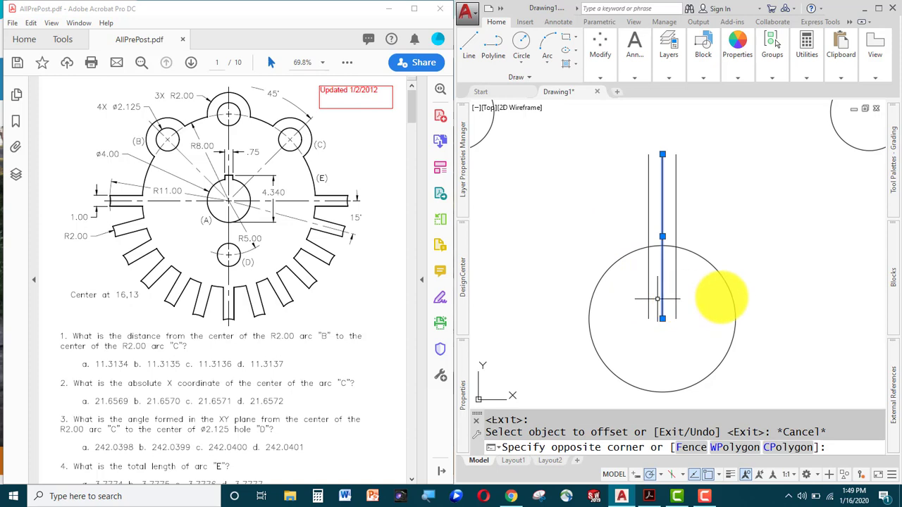
key("Delete")
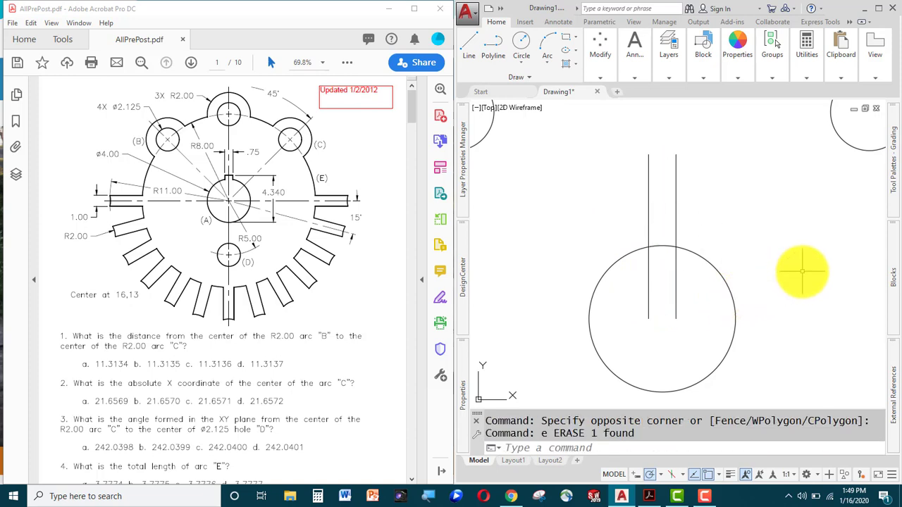
type("L")
key("Return")
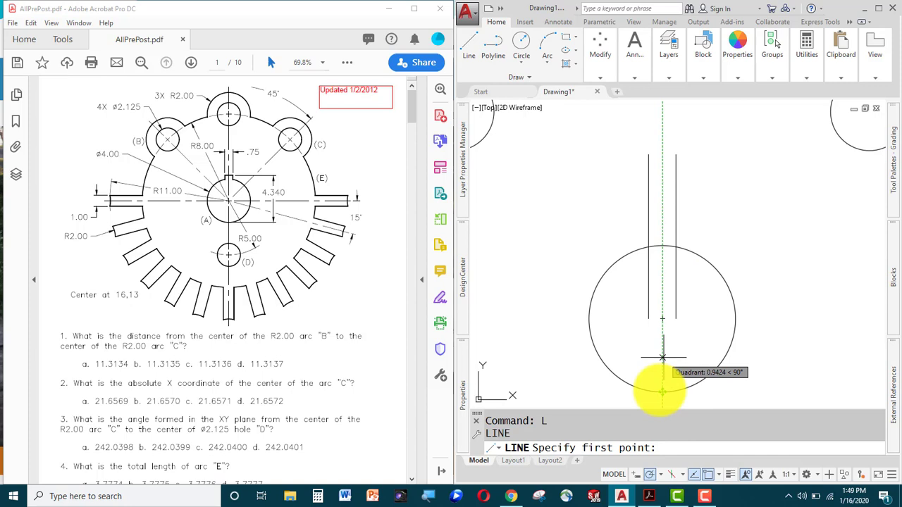
Draw the keyway's top edge 4.34 above the hole's bottom and extend it to the keyway lines.
type("4.34")
key("Return")
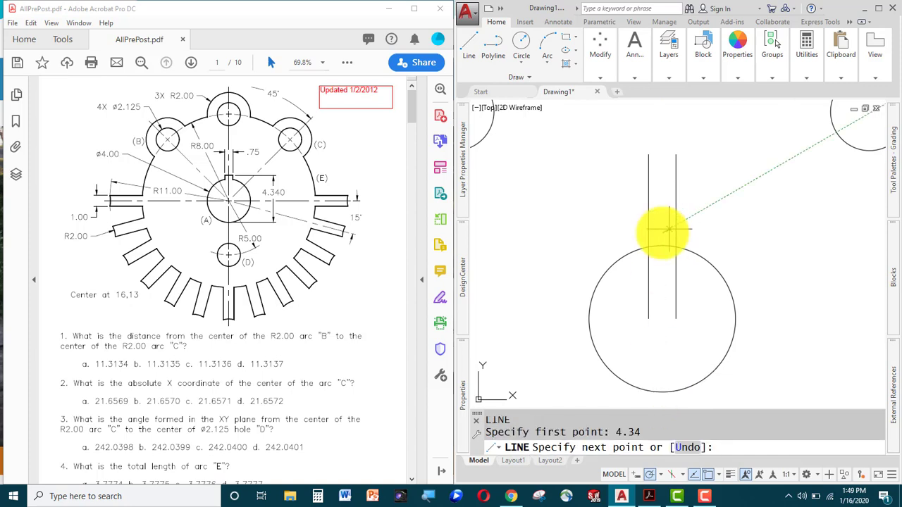
scroll(662, 229, "up", 4)
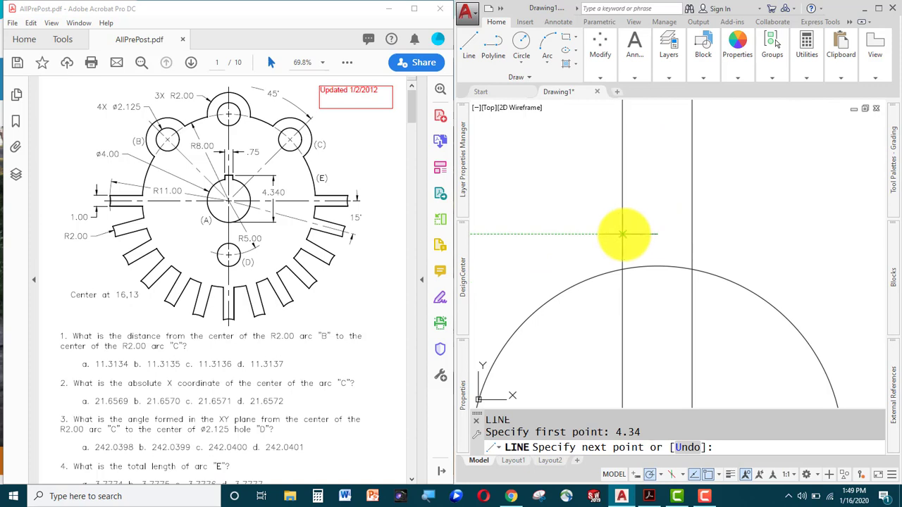
left_click(622, 234)
type("ex")
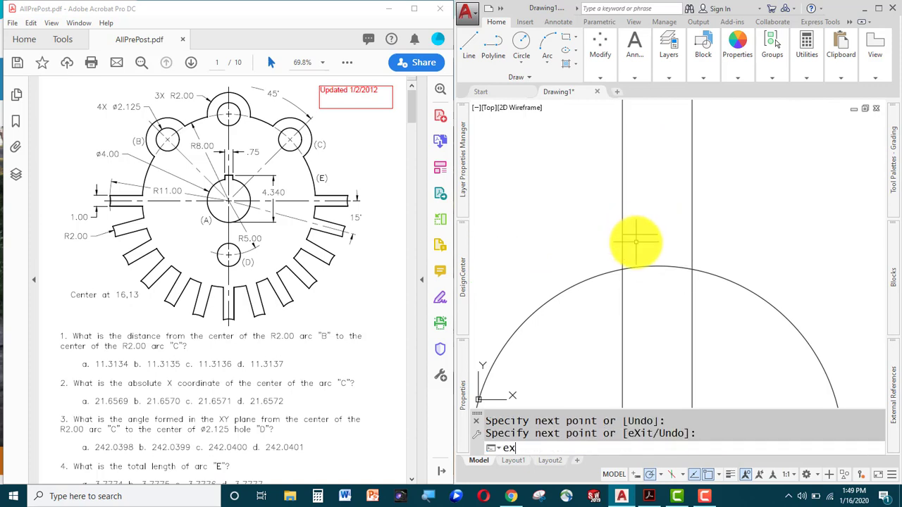
key("Return")
key("Return")
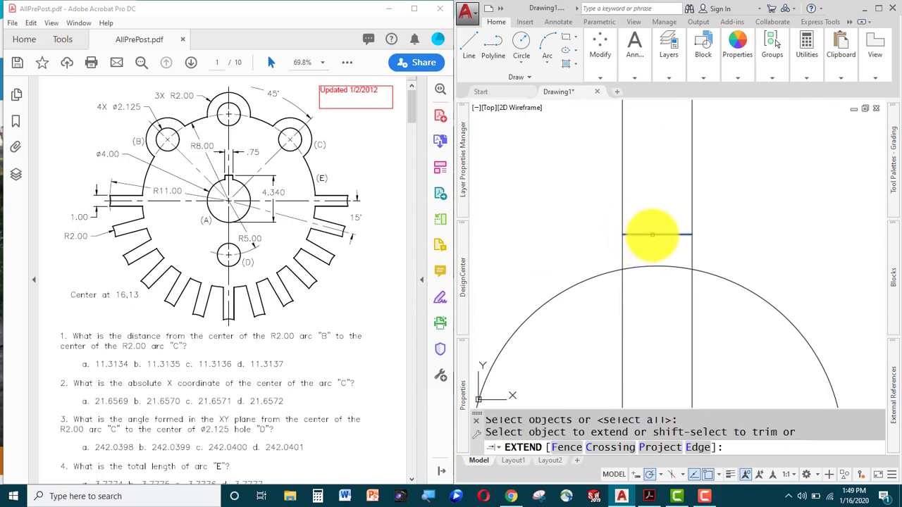
left_click(652, 235)
key("Escape")
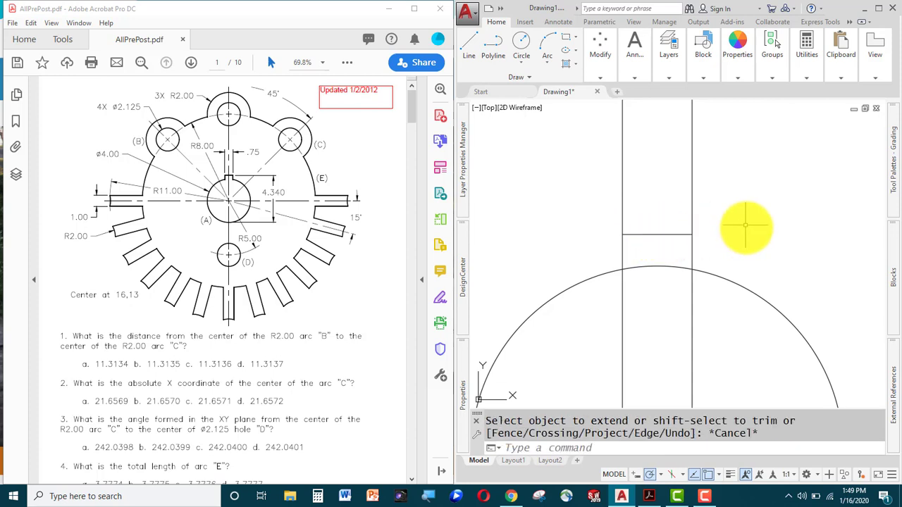
Trim the keyway lines above the top edge and inside the bore.
type("tr")
key("Return")
left_click(721, 177)
left_click(588, 301)
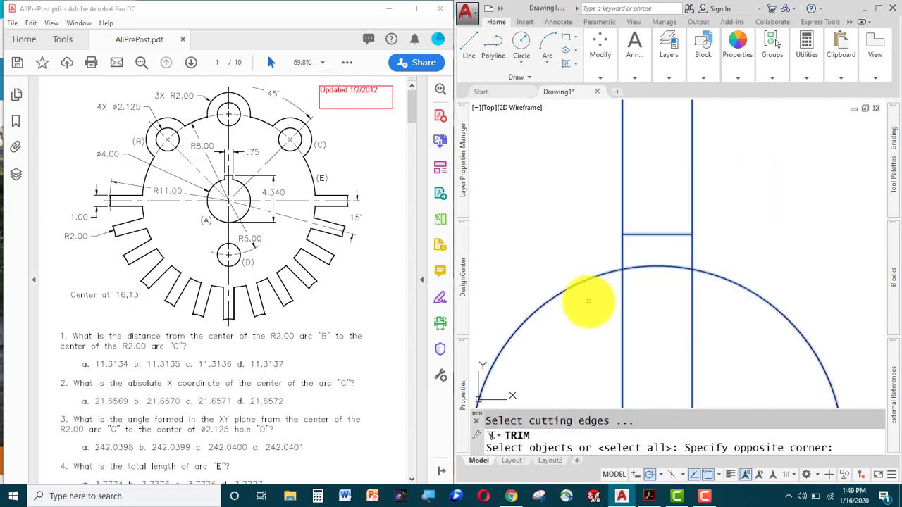
key("Return")
left_click(759, 155)
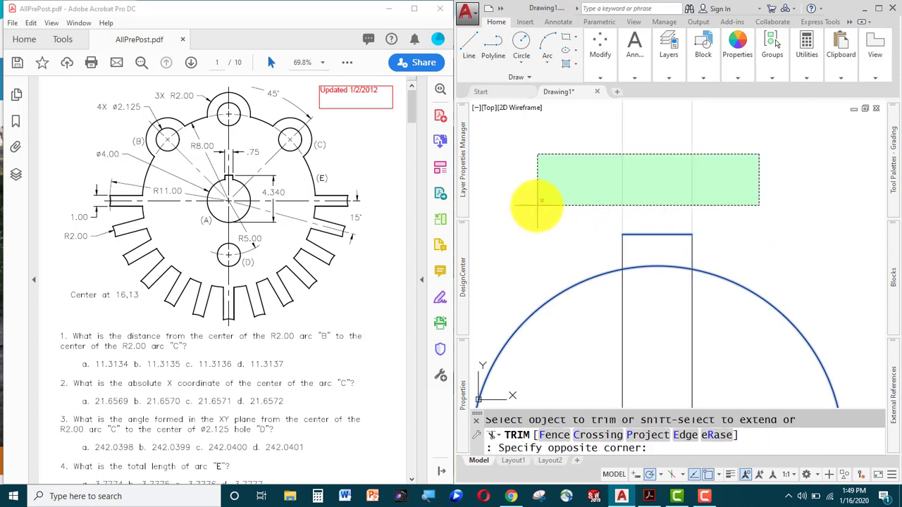
left_click(538, 203)
left_click(736, 323)
left_click(566, 375)
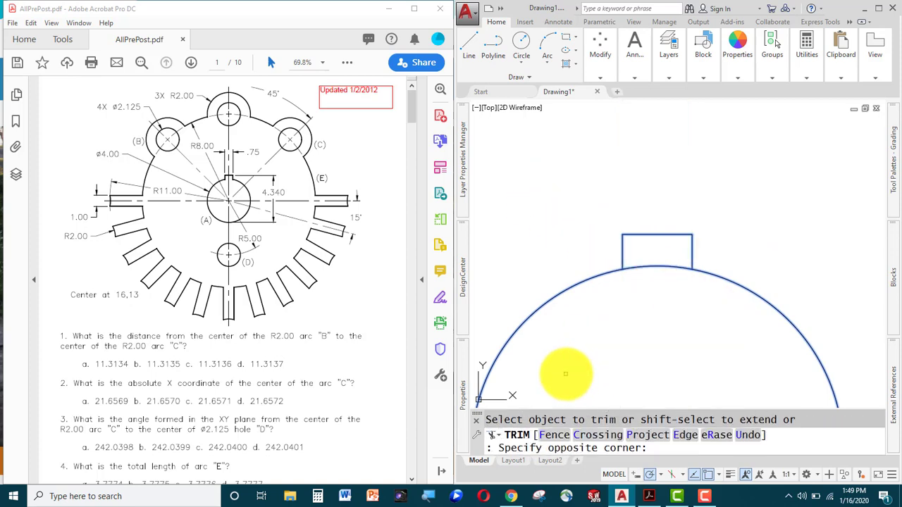
left_click(624, 306)
Trim away the arc piece between the two keyway lines.
left_click(673, 256)
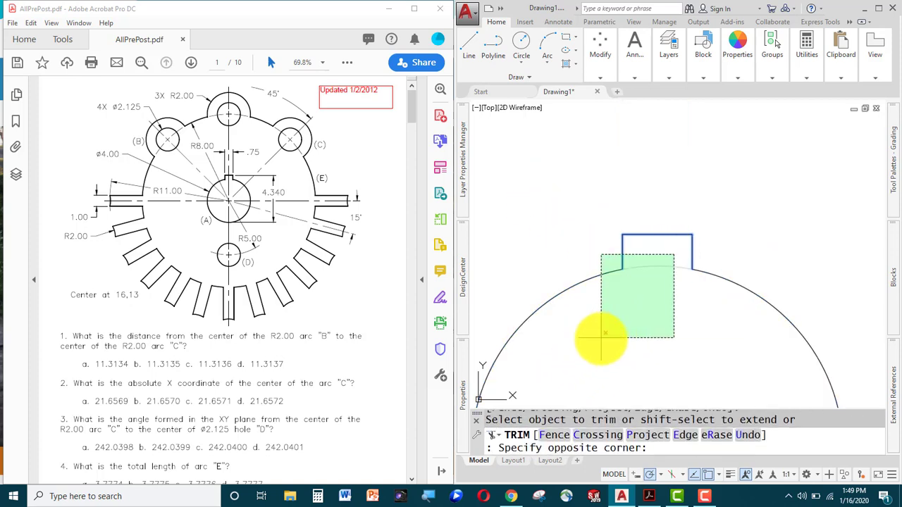
left_click(601, 338)
key("F1")
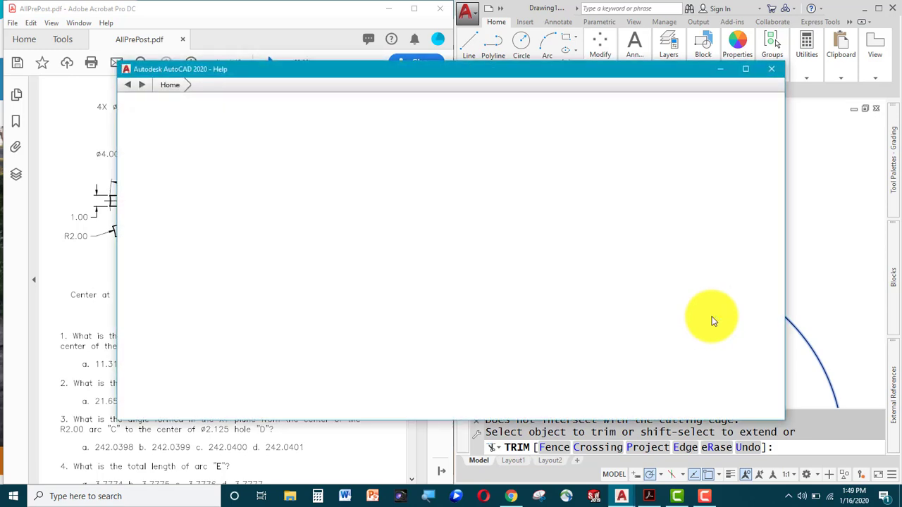
left_click(772, 70)
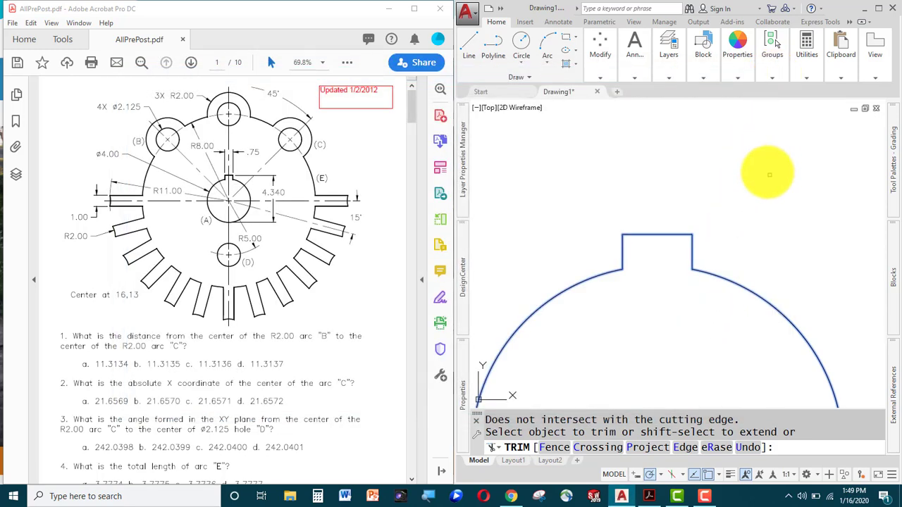
left_click(766, 264)
key("Escape")
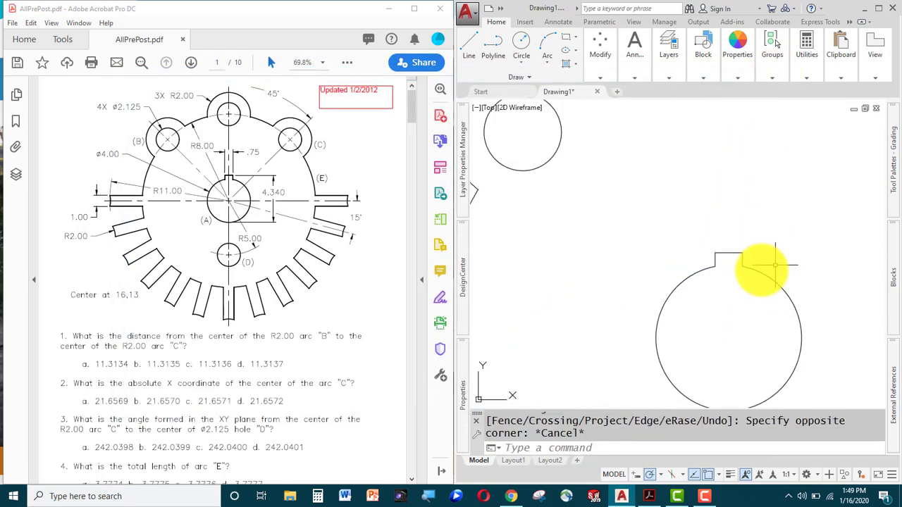
Join all 62 outline objects into 2 polylines with JOIN and ALL.
scroll(761, 266, "down", 4)
middle_click_drag(736, 246, 688, 248)
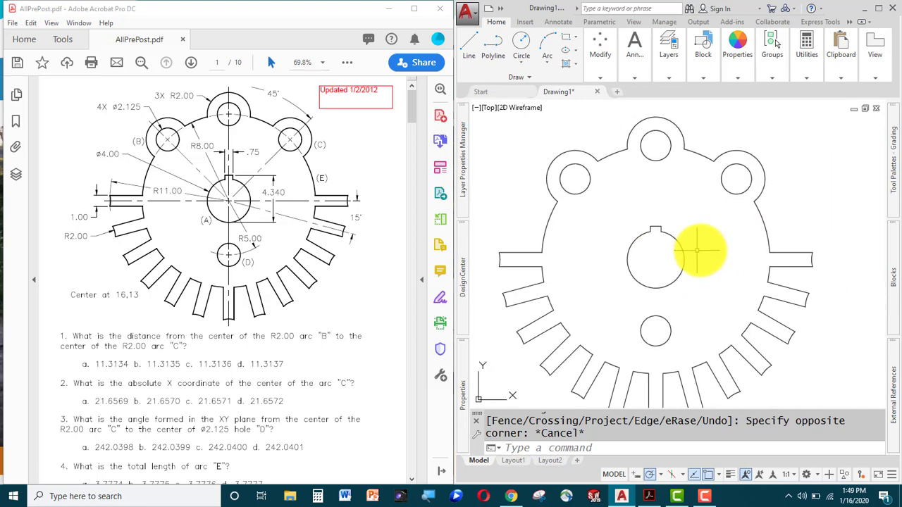
scroll(699, 249, "down", 2)
scroll(701, 250, "up", 2)
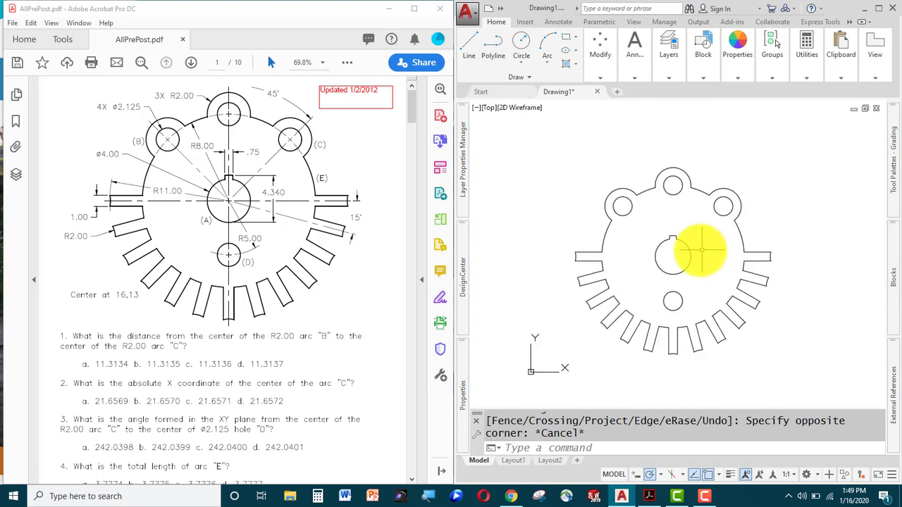
scroll(700, 249, "down", 2)
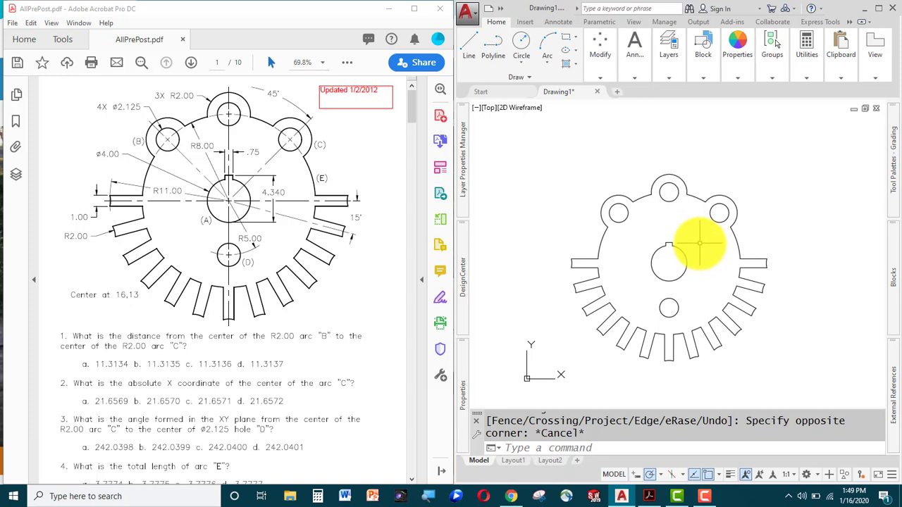
type("join")
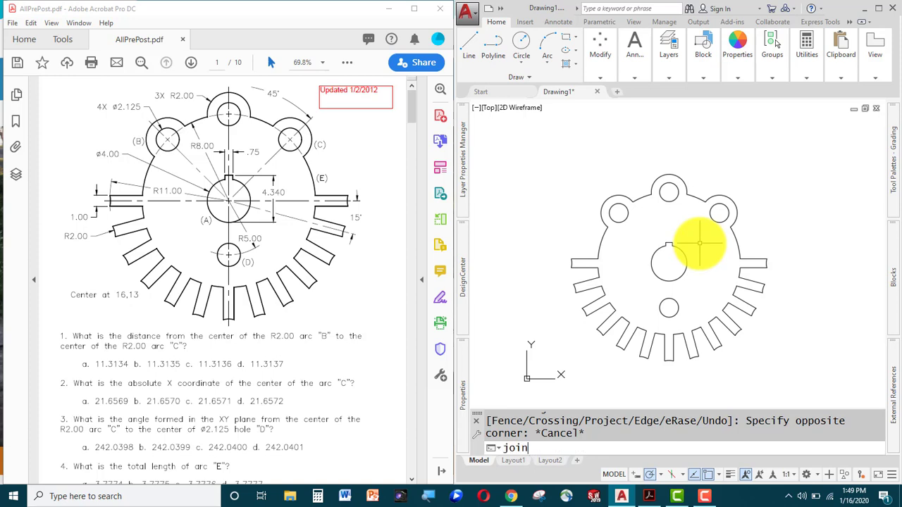
key("Return")
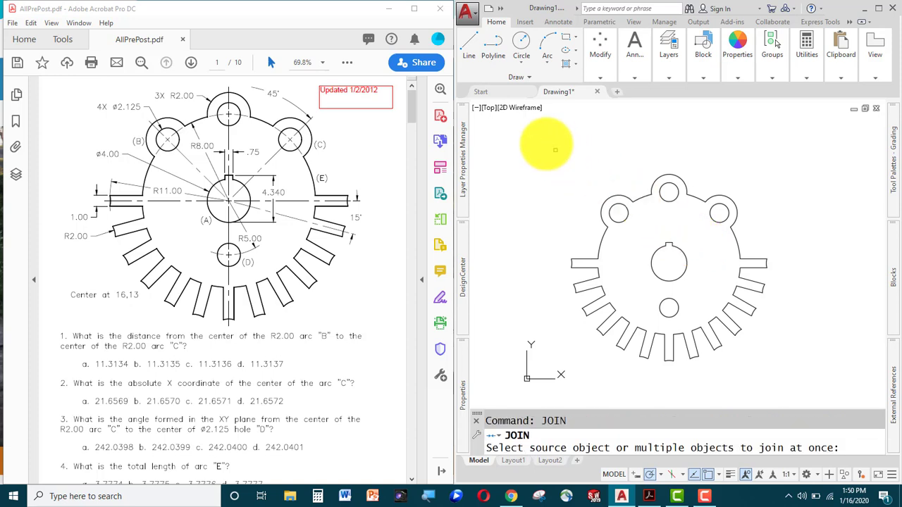
type("all")
key("Return")
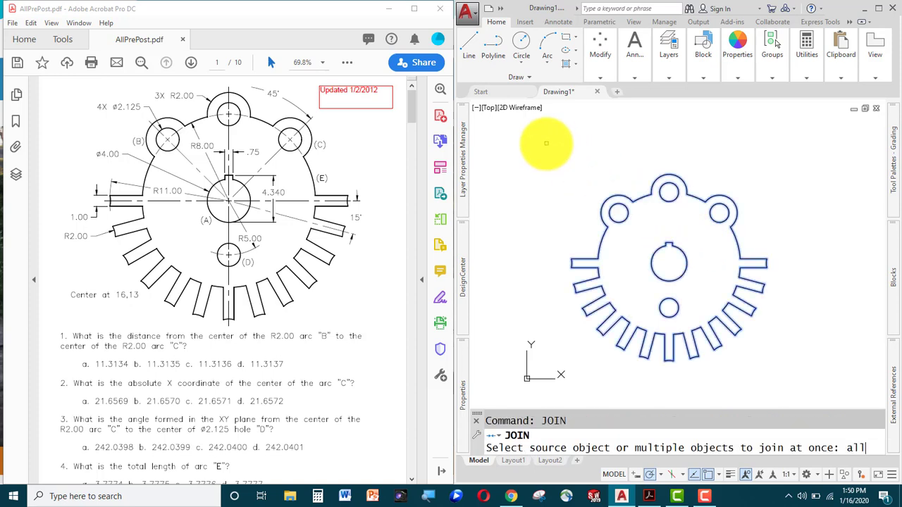
key("Return")
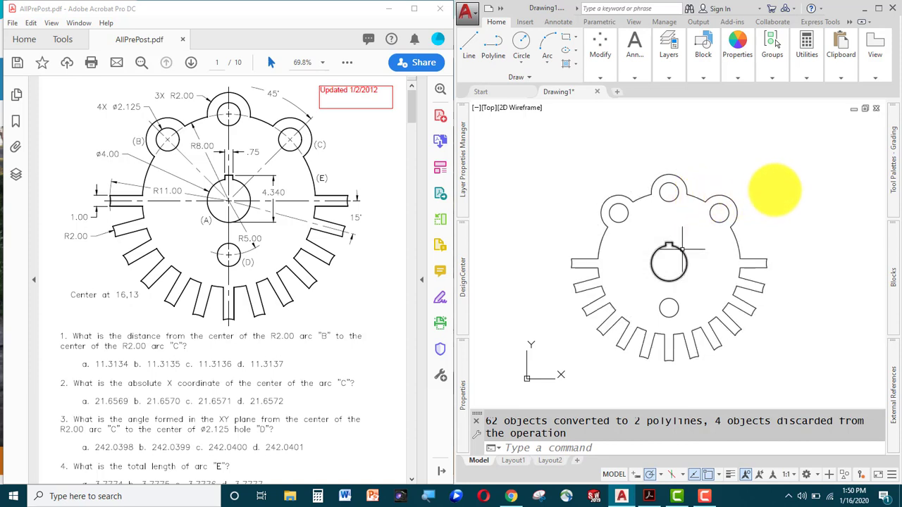
key("Escape")
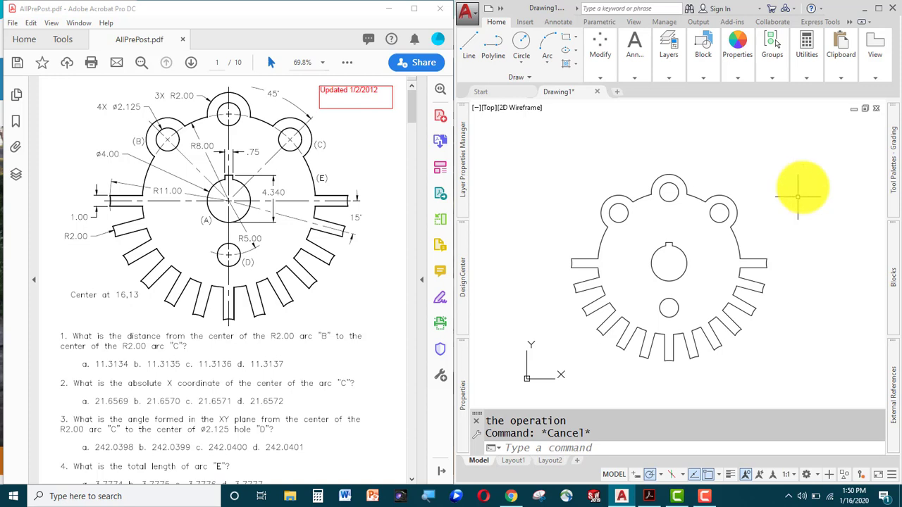
Zoom and pan so the whole toothed plate fills the view.
middle_click_drag(790, 216, 786, 208)
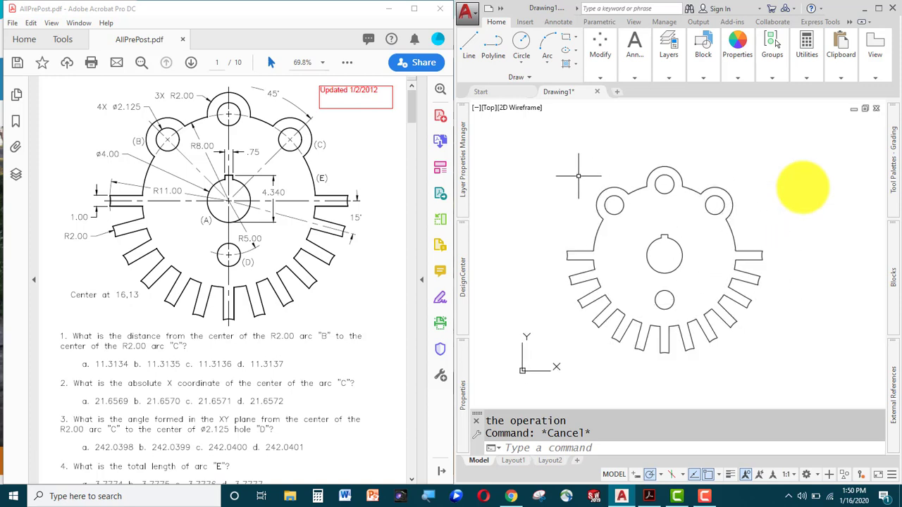
scroll(749, 196, "up", 3)
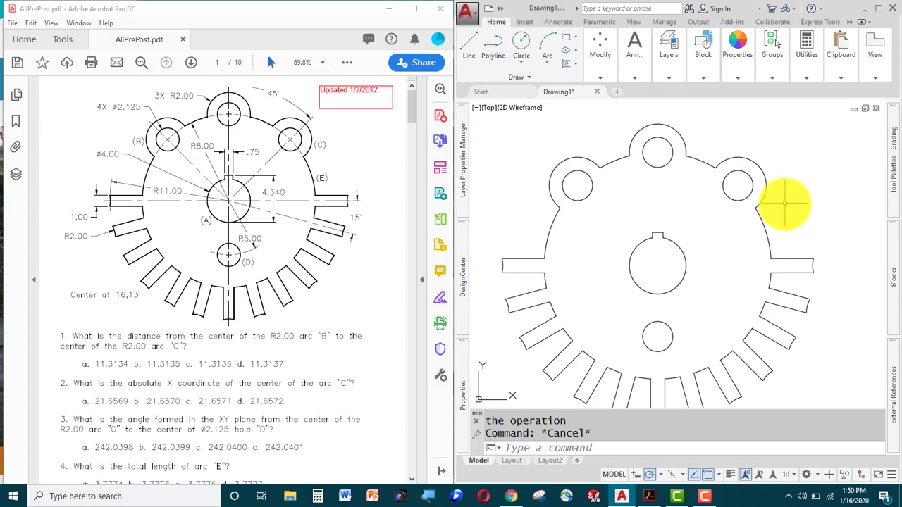
middle_click_drag(783, 184, 799, 167)
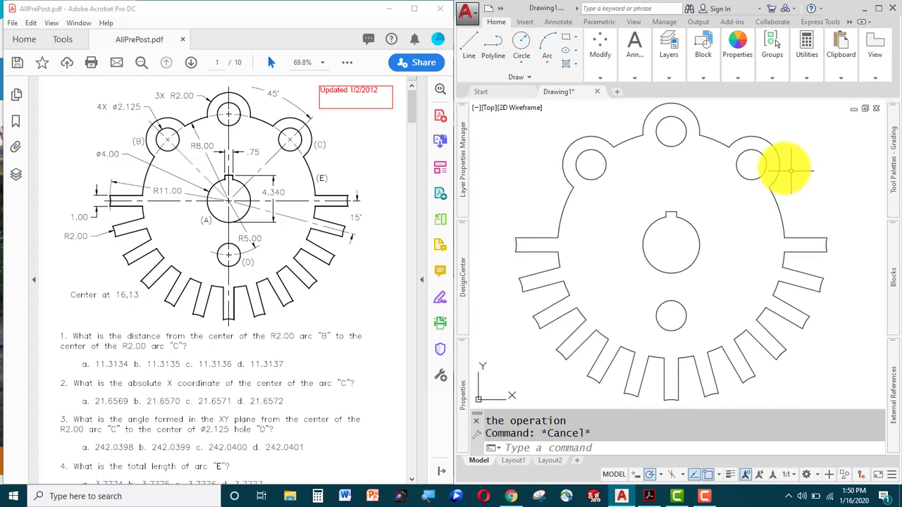
Measure the plate's outer outline as added area: 259.2808, perimeter 136.8294.
type("aa")
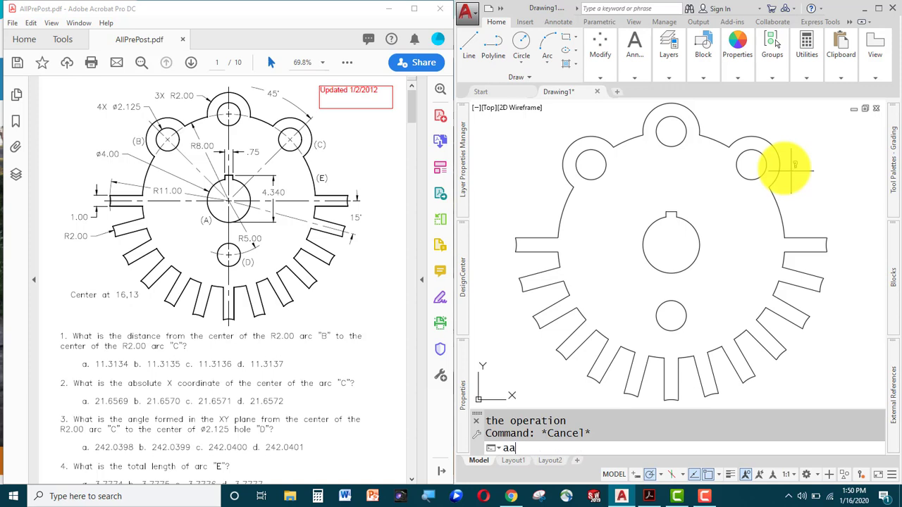
key("Return")
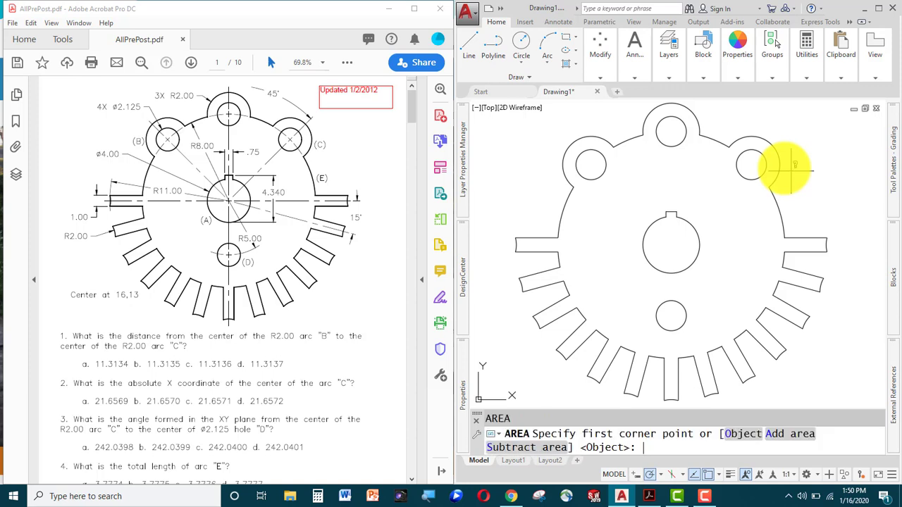
type("a")
key("Return")
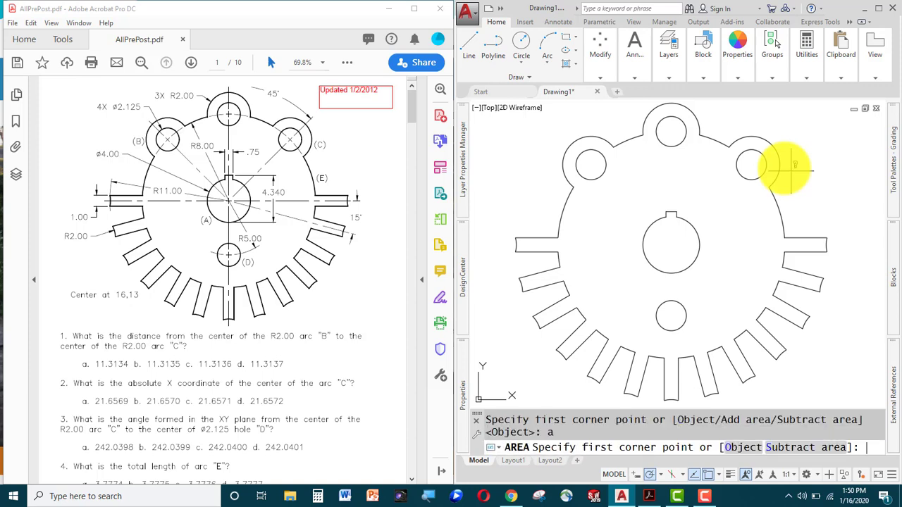
scroll(791, 166, "down", 2)
type("o")
key("Return")
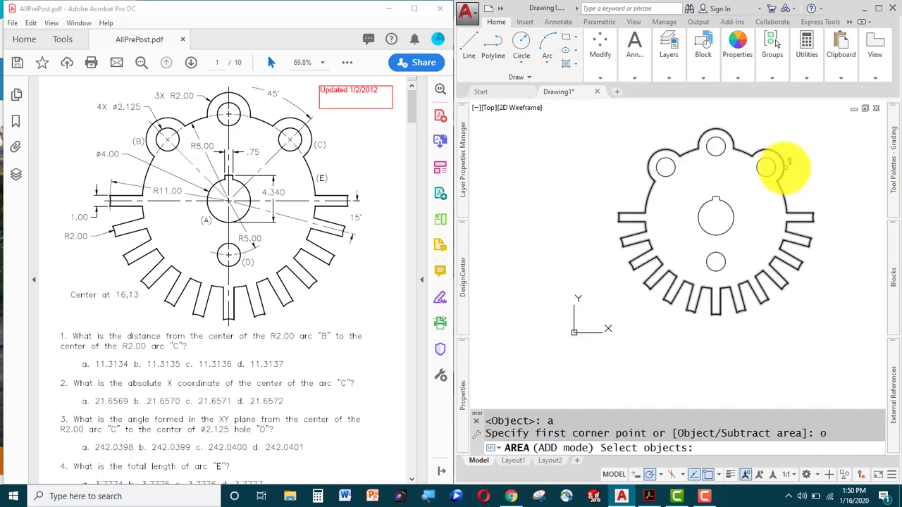
left_click(789, 162)
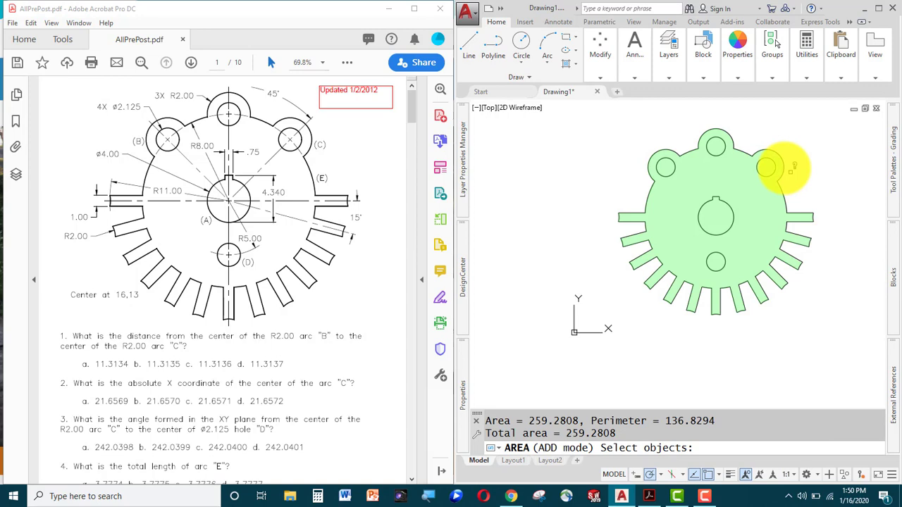
scroll(793, 201, "up", 3)
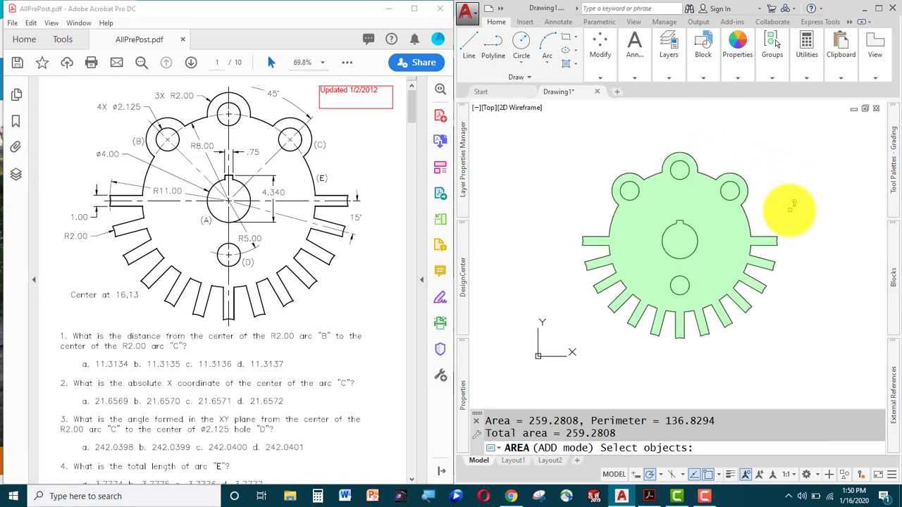
middle_click_drag(789, 210, 842, 201)
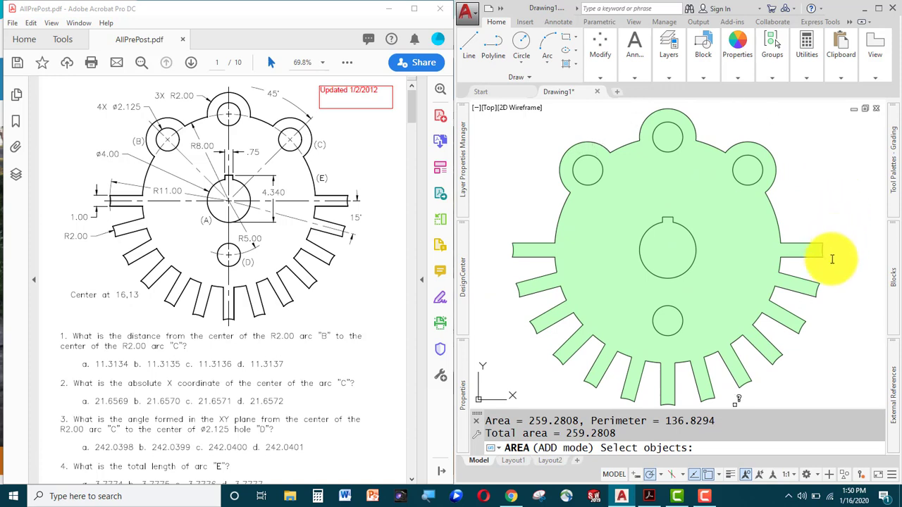
key("Return")
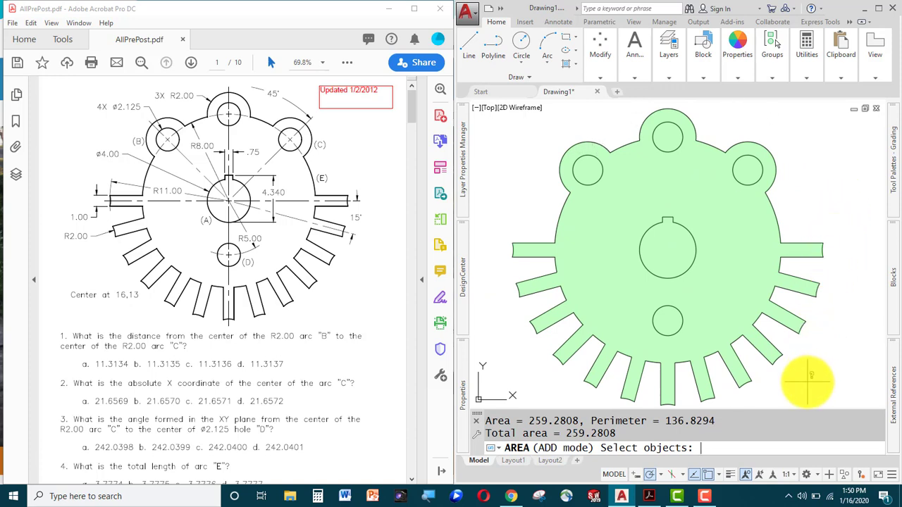
Subtract the four round holes and the keyway bore from the area total, leaving 232.2644.
type("st corner poin")
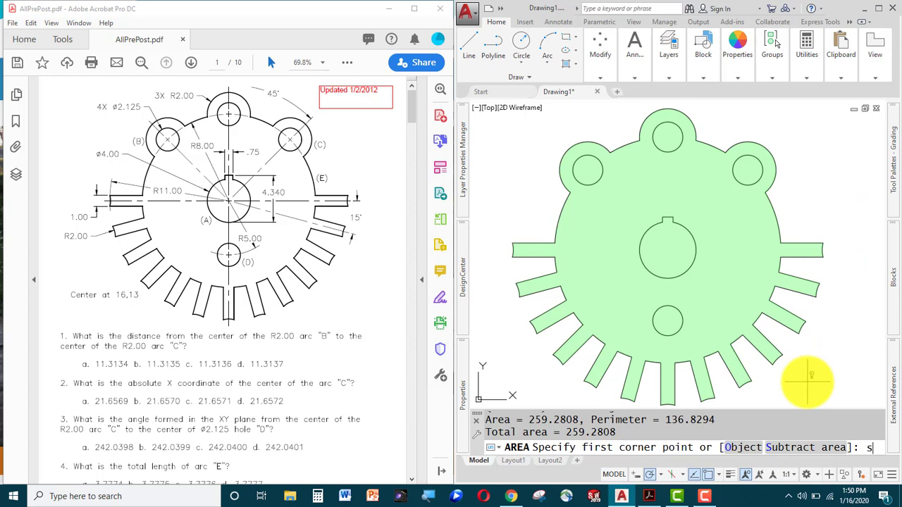
key("Return")
type("o")
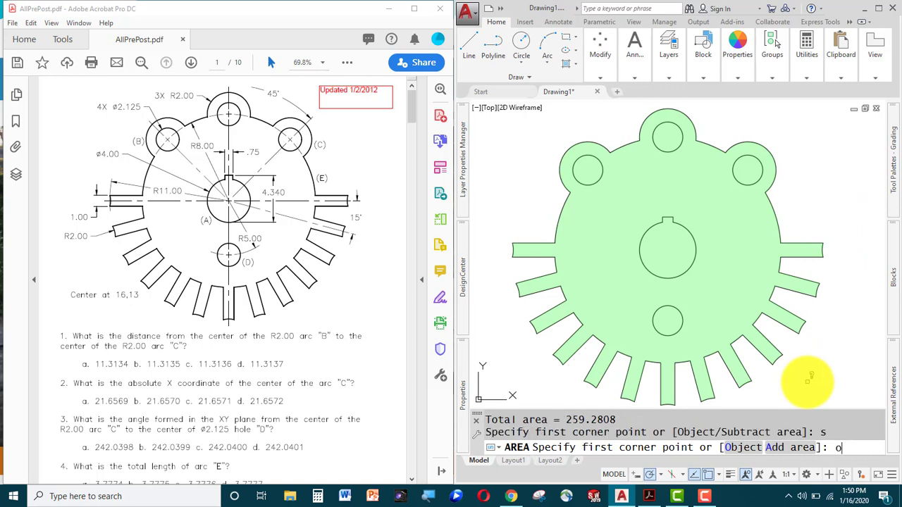
key("Return")
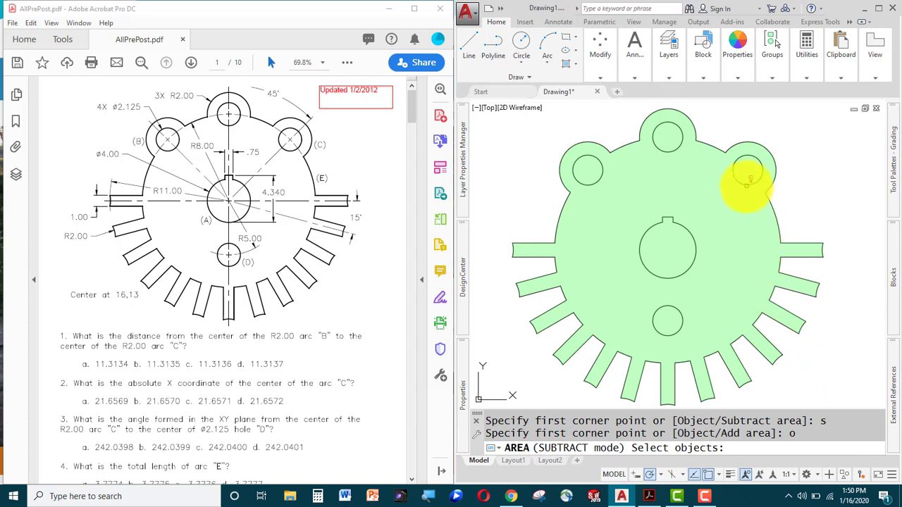
left_click(747, 182)
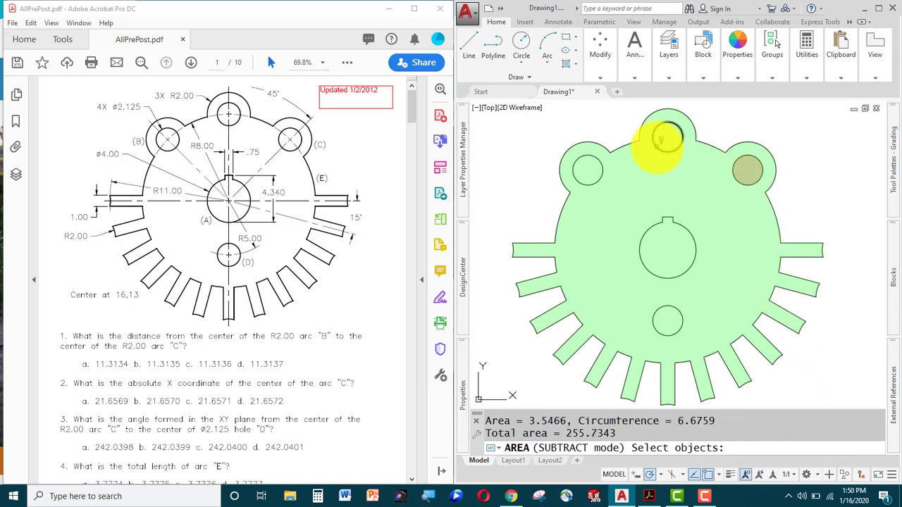
left_click(664, 145)
left_click(600, 168)
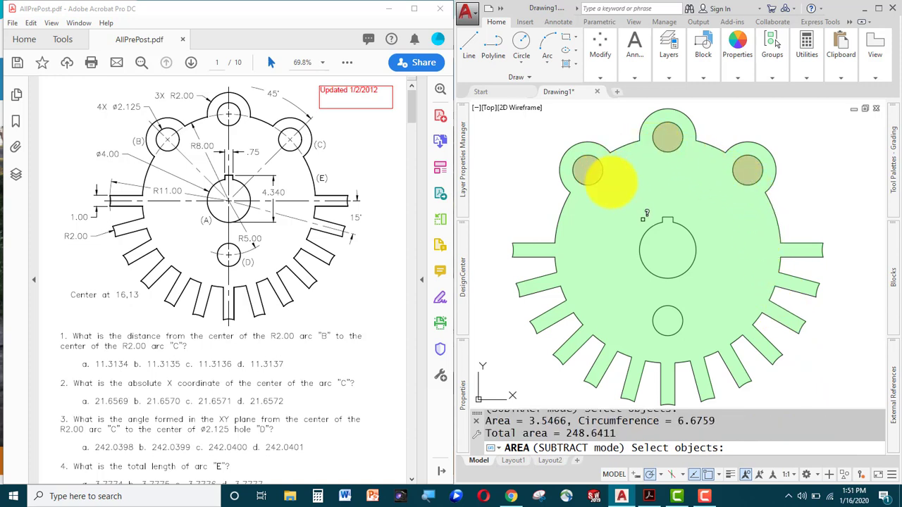
left_click(649, 226)
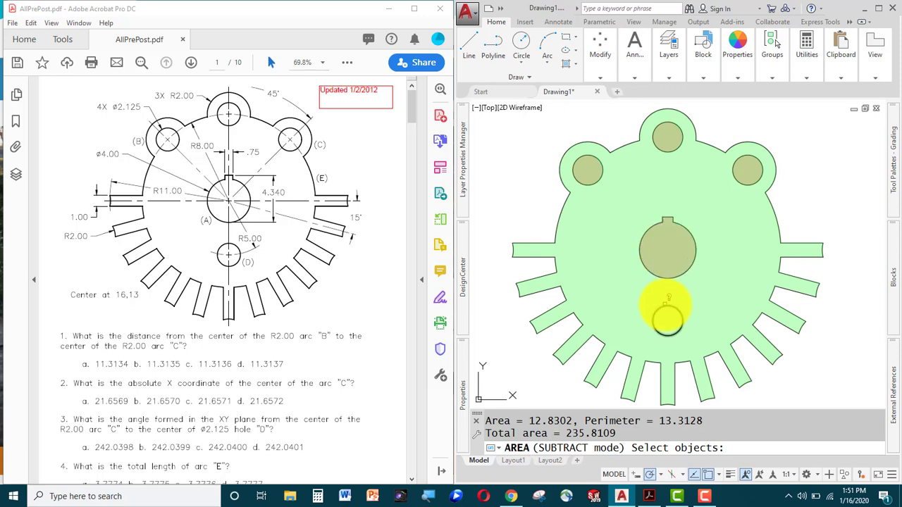
left_click(668, 303)
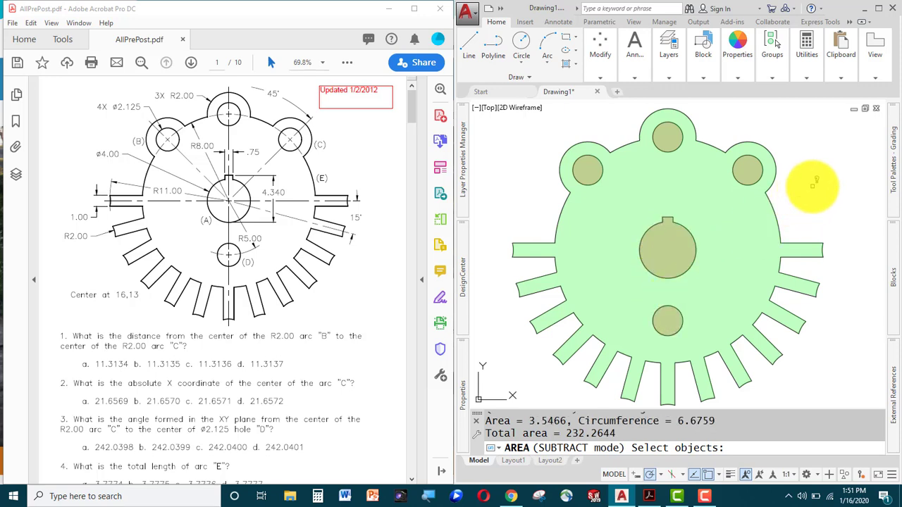
key("Return")
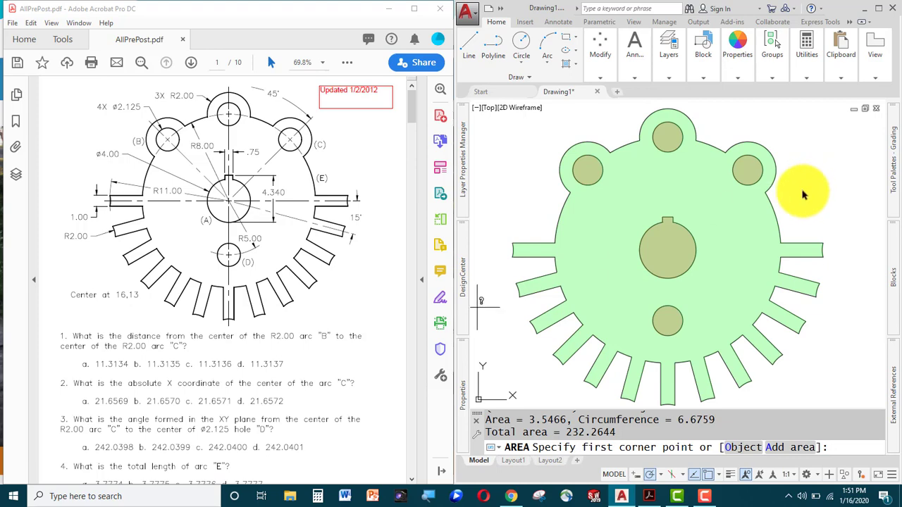
Cancel the area measurement, keeping 232.2644 as the final total.
scroll(321, 409, "down", 3)
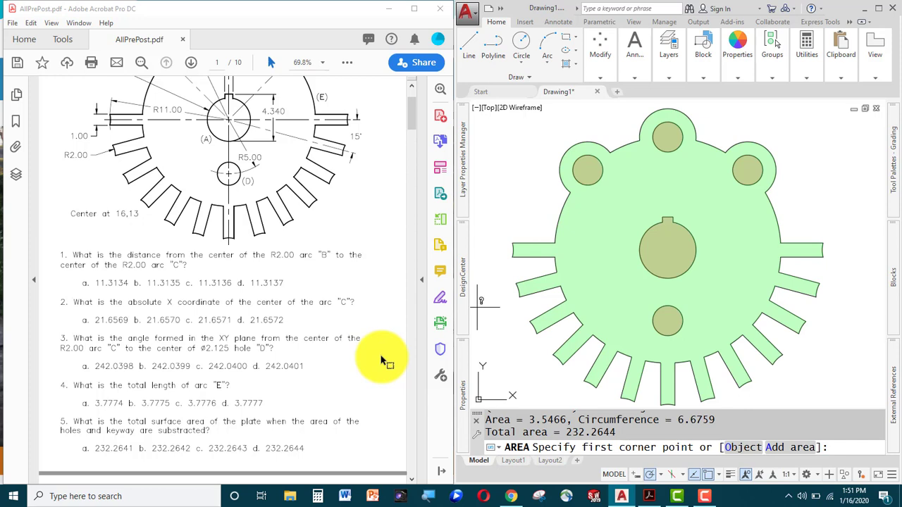
key("Escape")
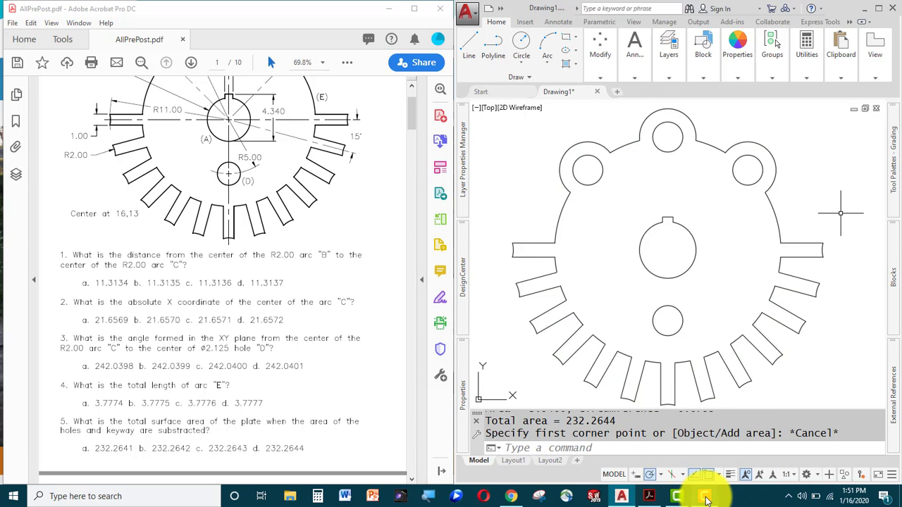
mouse_move(707, 499)
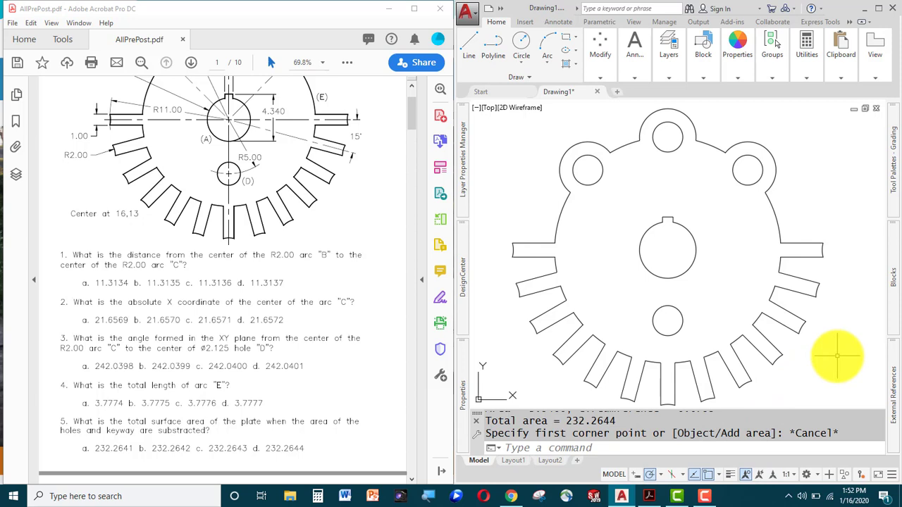
Turn the plate outline and its five holes into six regions, then begin a region subtraction.
scroll(831, 358, "down", 3)
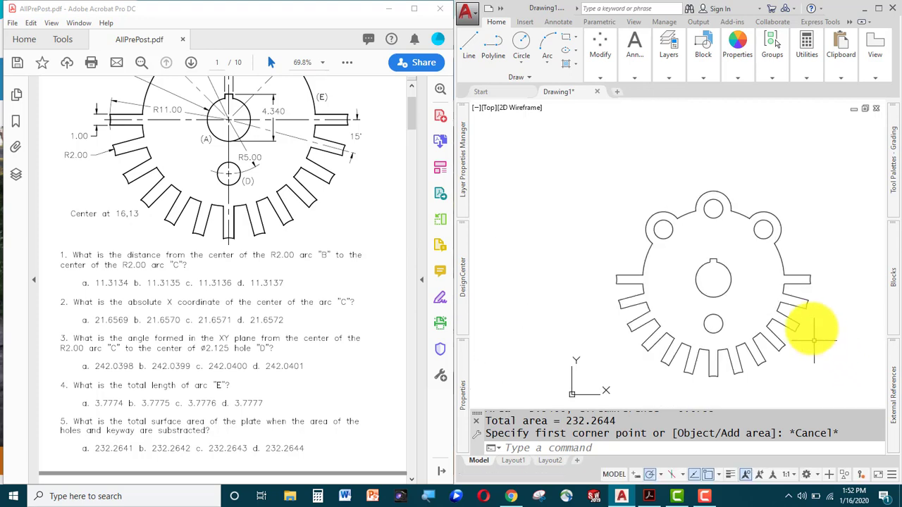
middle_click_drag(813, 325, 776, 285)
type("re")
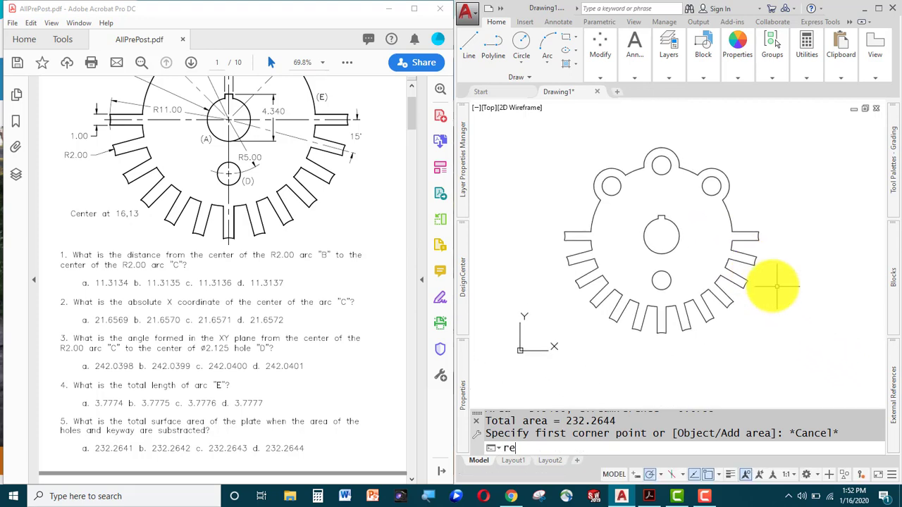
type("gion")
key("Return")
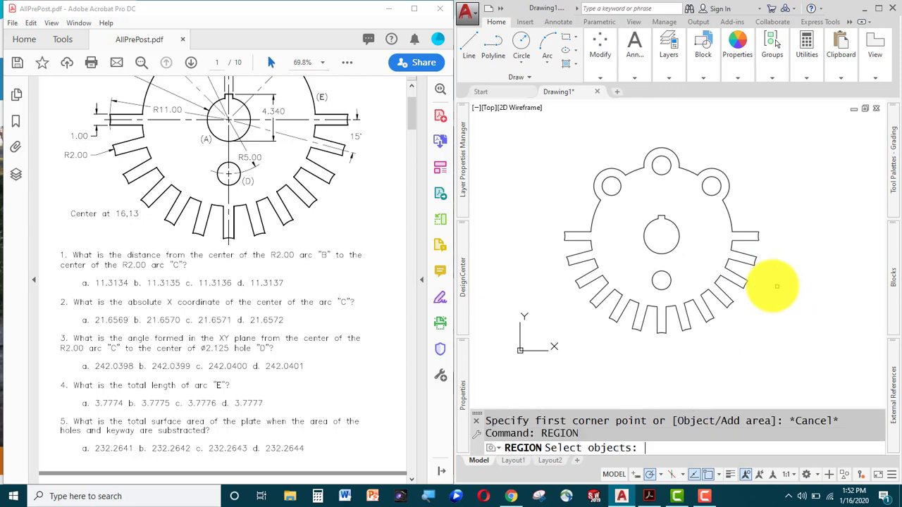
left_click(806, 118)
left_click(534, 355)
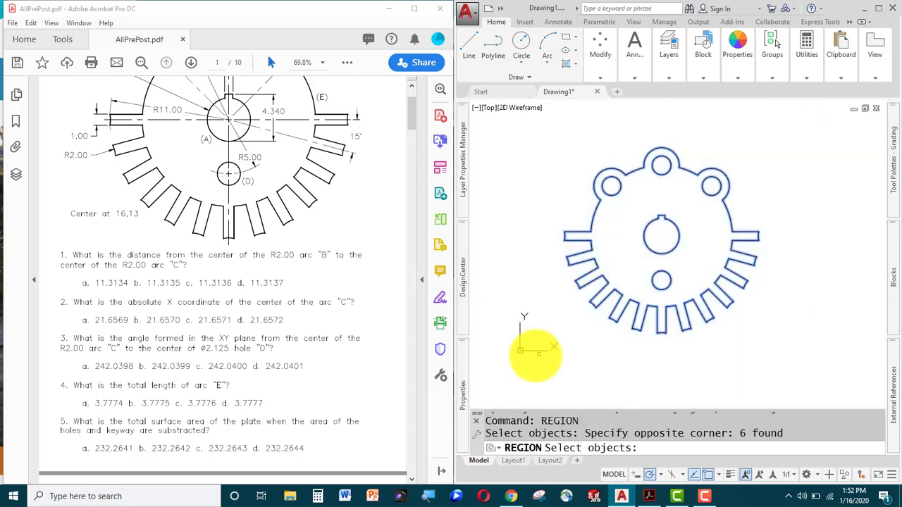
key("Return")
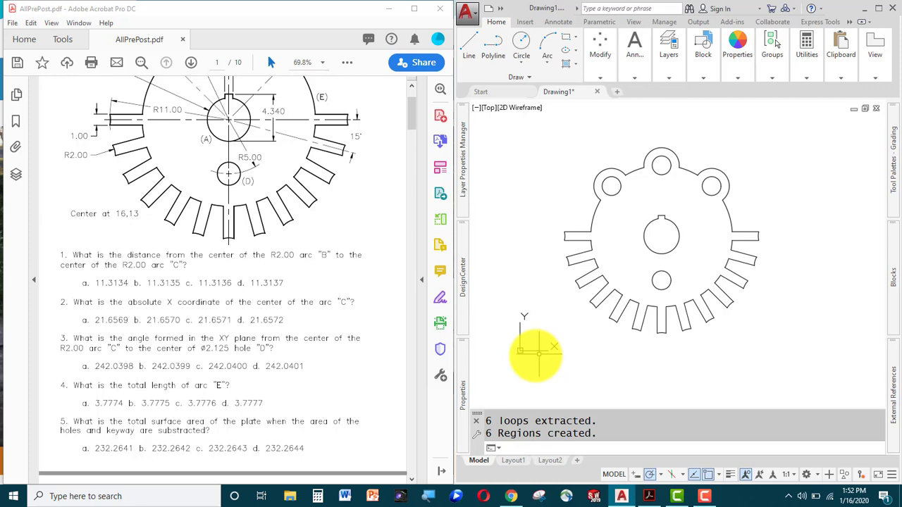
type("su")
key("Return")
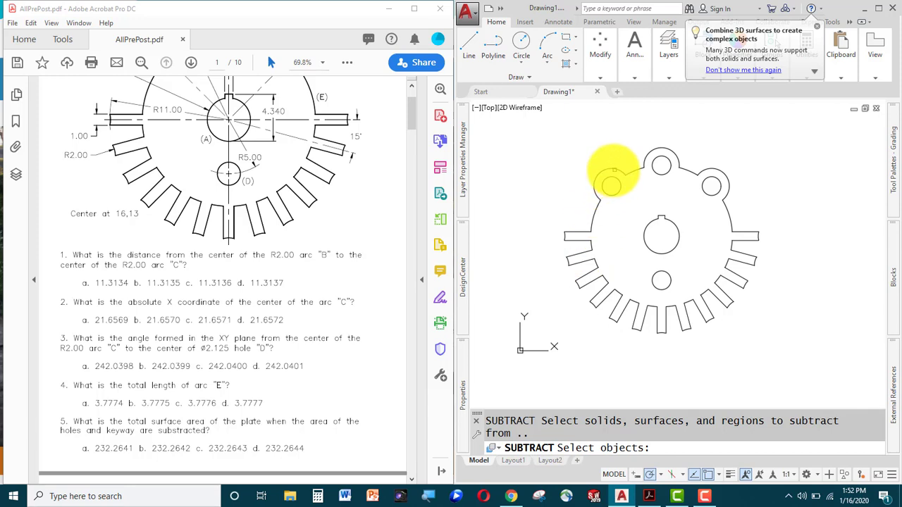
Subtract the five hole regions, including the keyway, from the outer plate region.
left_click(614, 170)
left_click(615, 170)
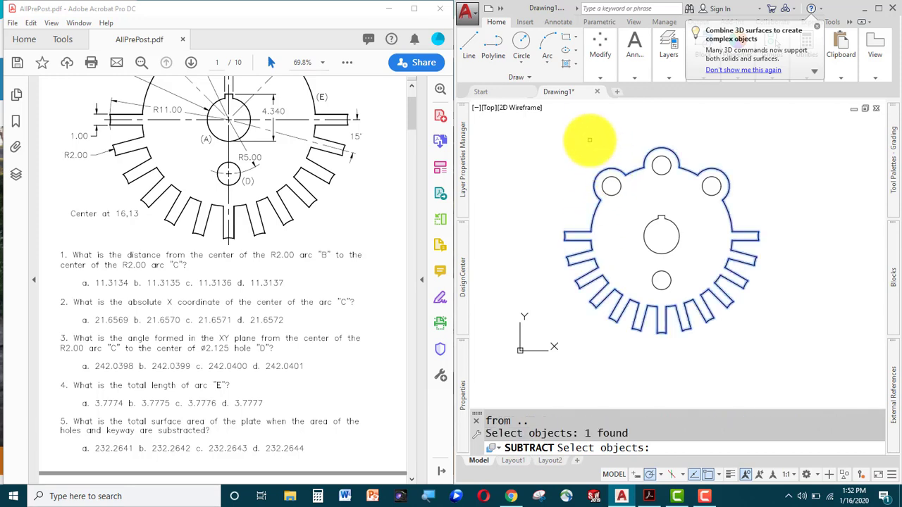
key("Return")
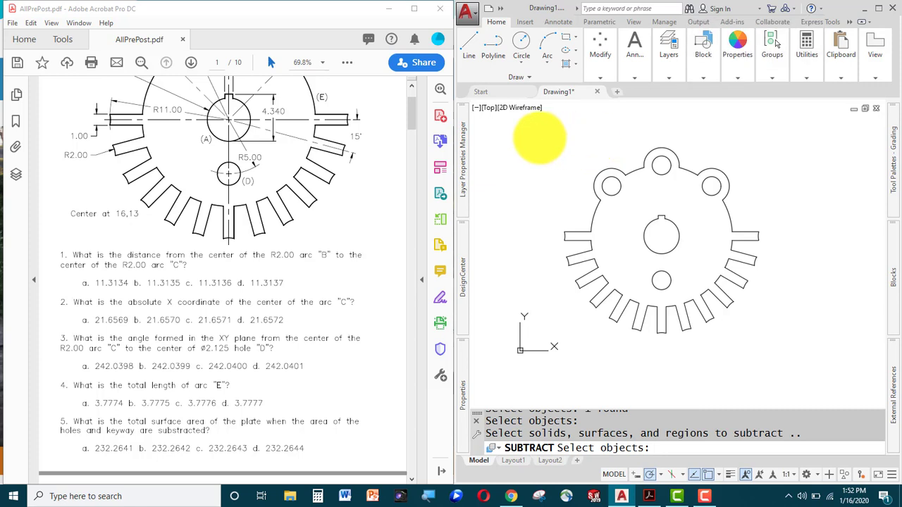
left_click(539, 137)
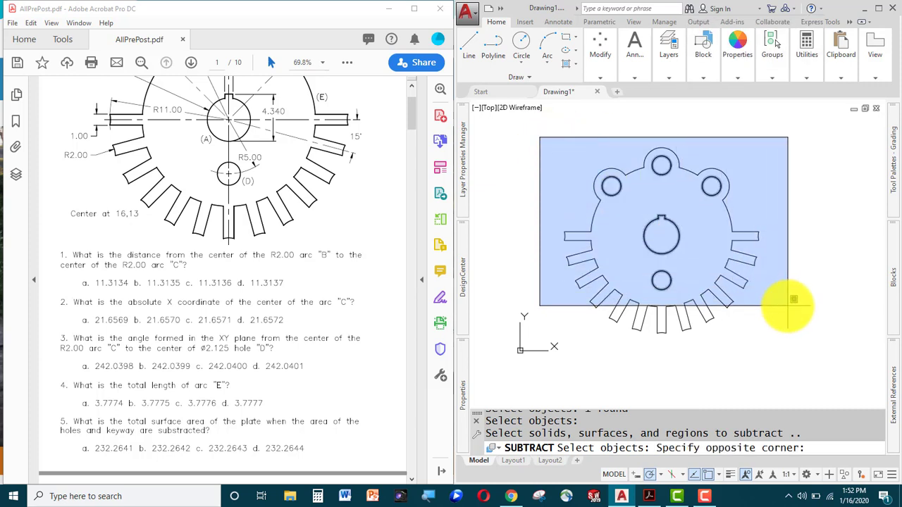
left_click(788, 306)
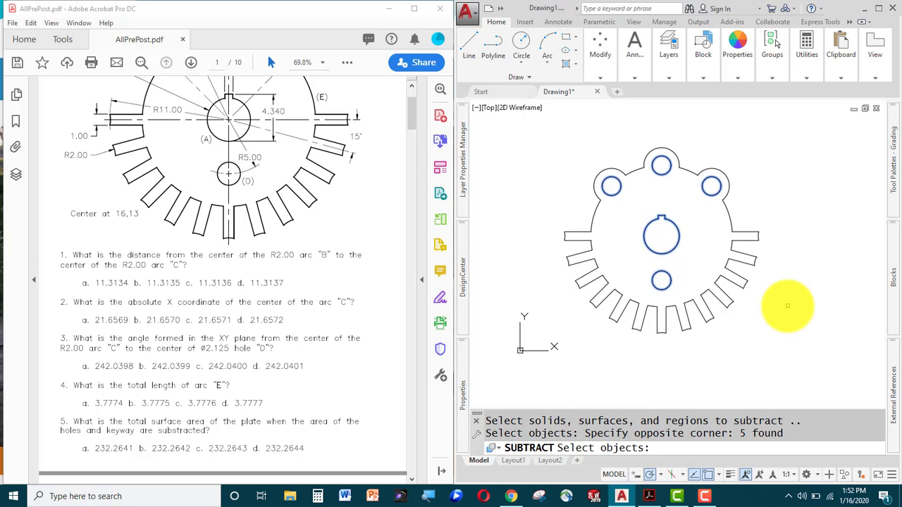
key("Return")
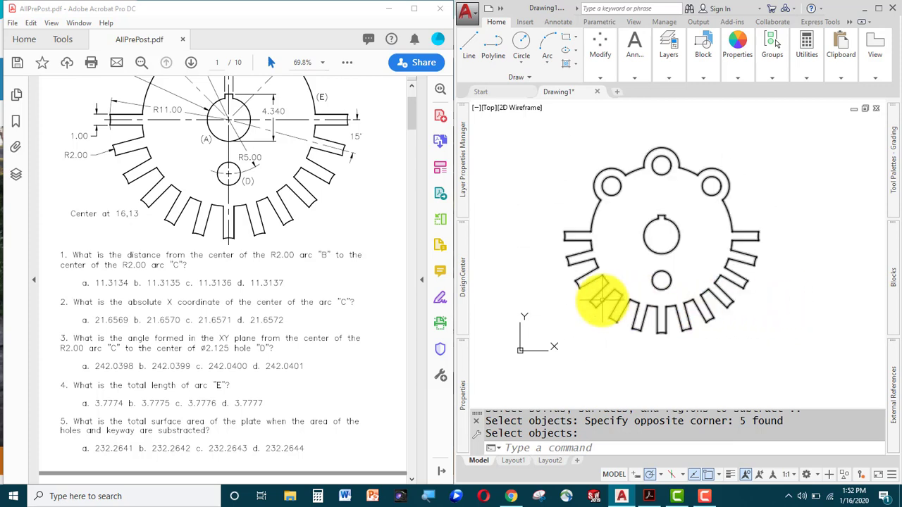
left_click(602, 300)
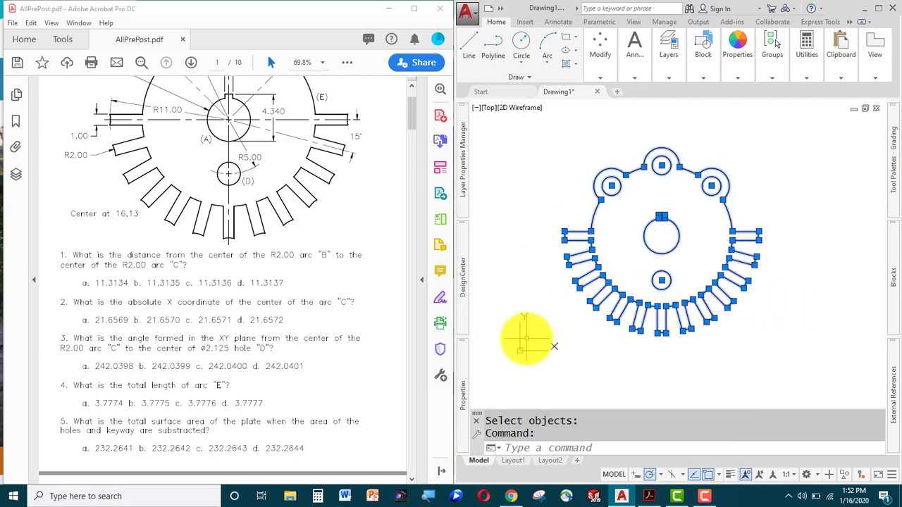
key("Escape")
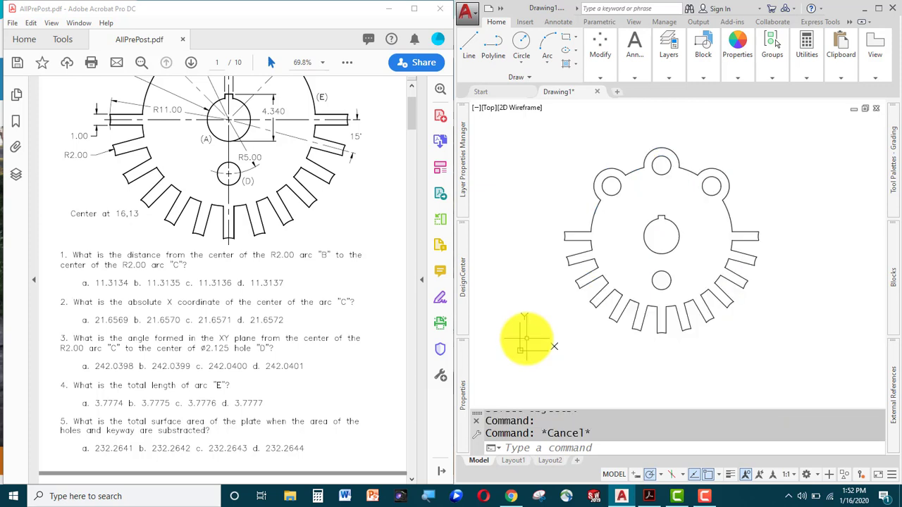
Measure the holed plate region's area: 232.2644, perimeter 176.8458.
type("aa")
key("Return")
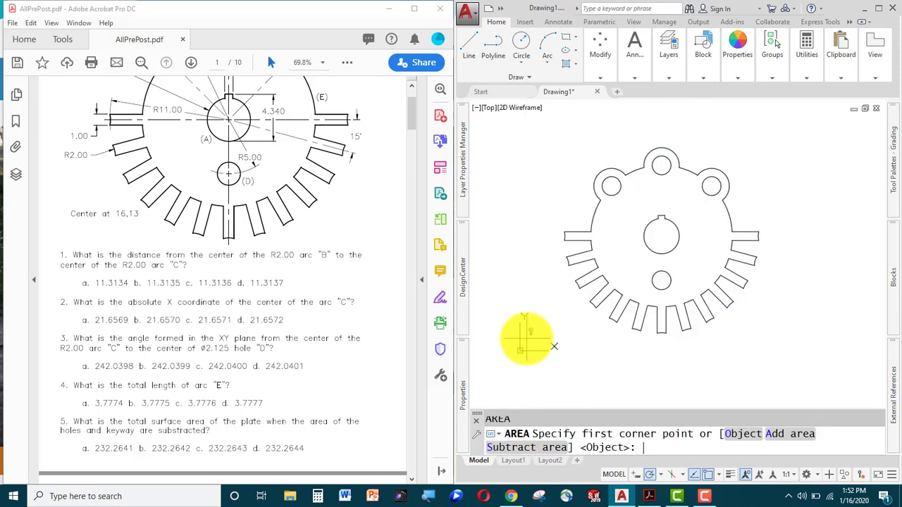
type("o")
key("Return")
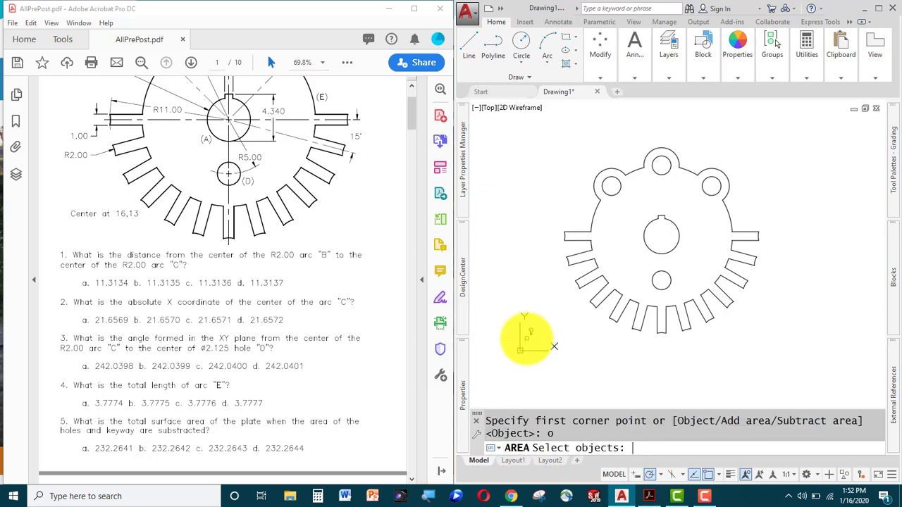
left_click(604, 299)
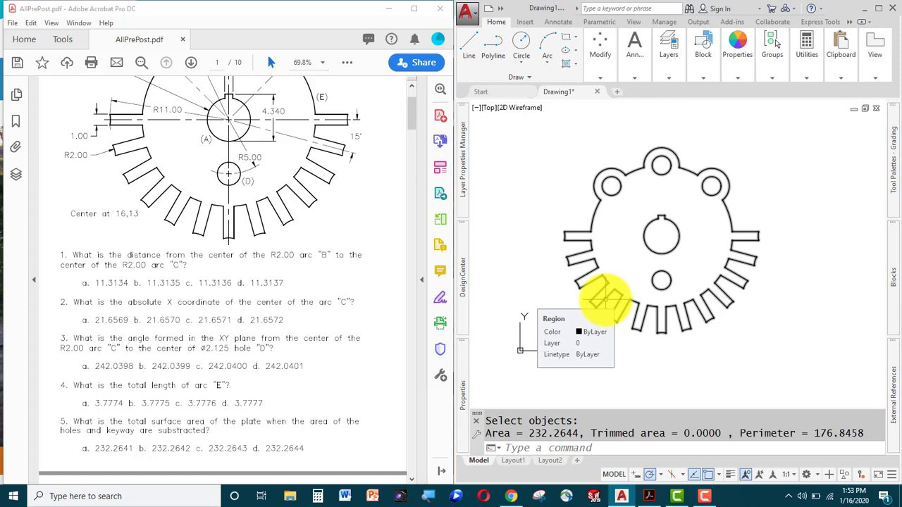
key("Escape")
key("Escape")
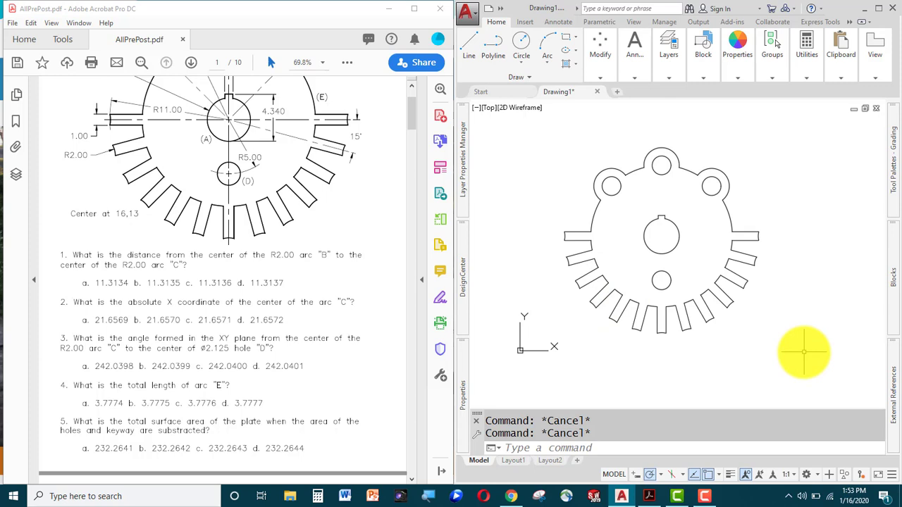
Undo the subtraction and the region conversion to restore the plain plate outlines.
type("u")
key("Return")
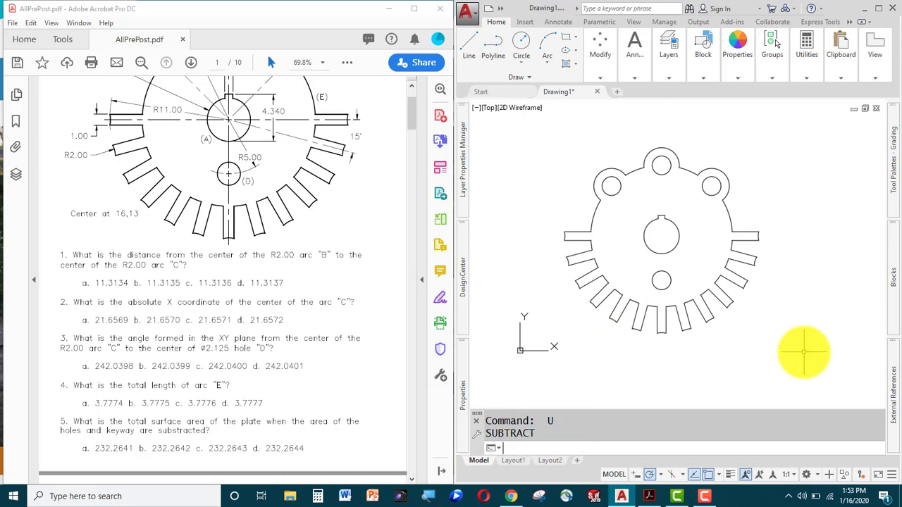
key("Return")
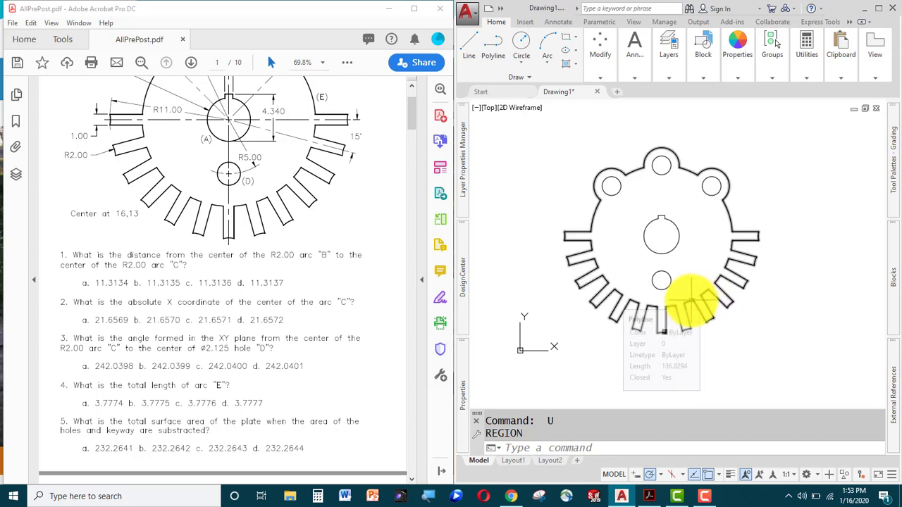
key("Escape")
key("Escape")
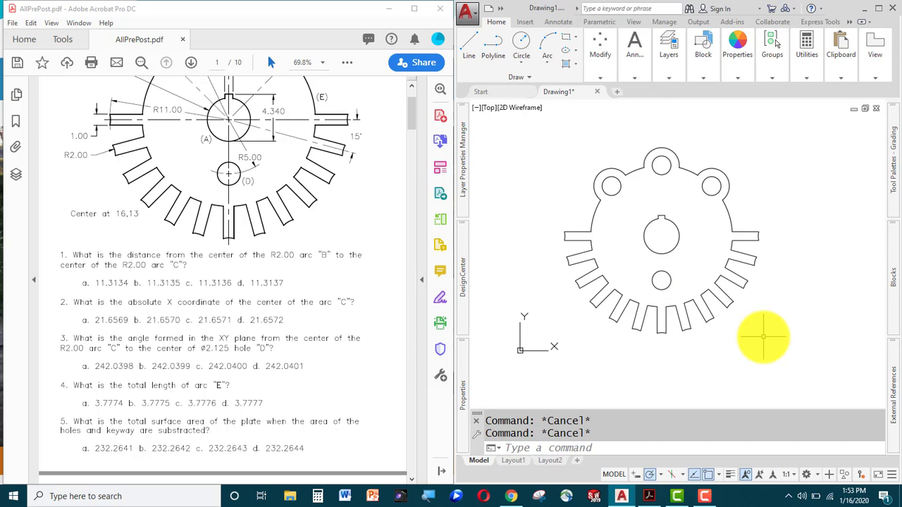
Open Boundary Creation with BO and keep Region as the object type.
type("bo")
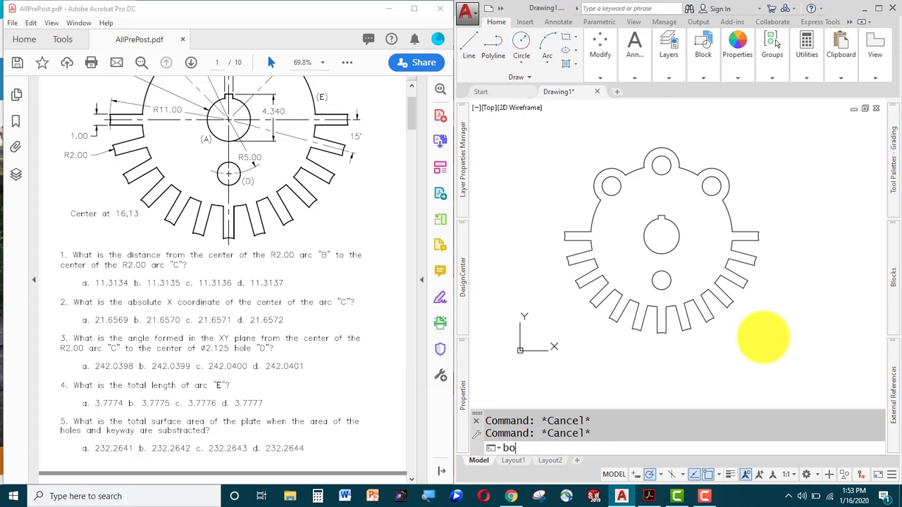
key("Return")
left_click_drag(560, 127, 459, 115)
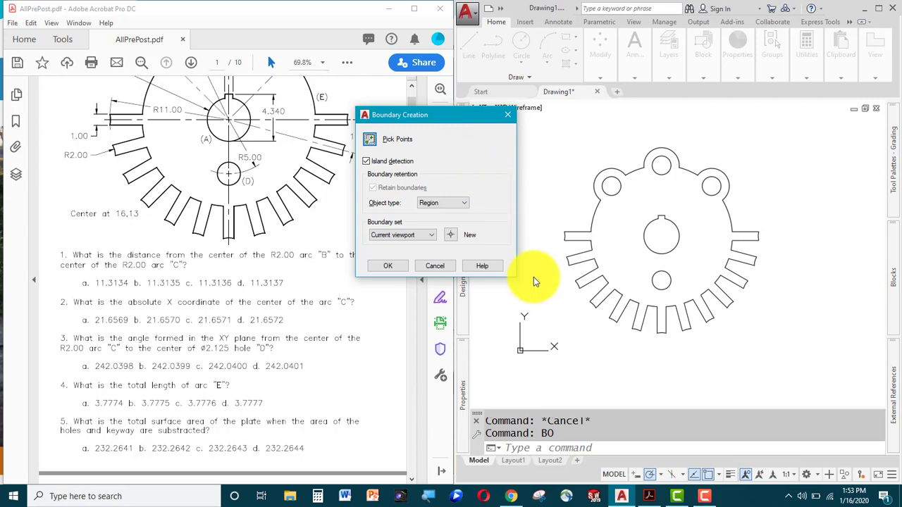
left_click(466, 205)
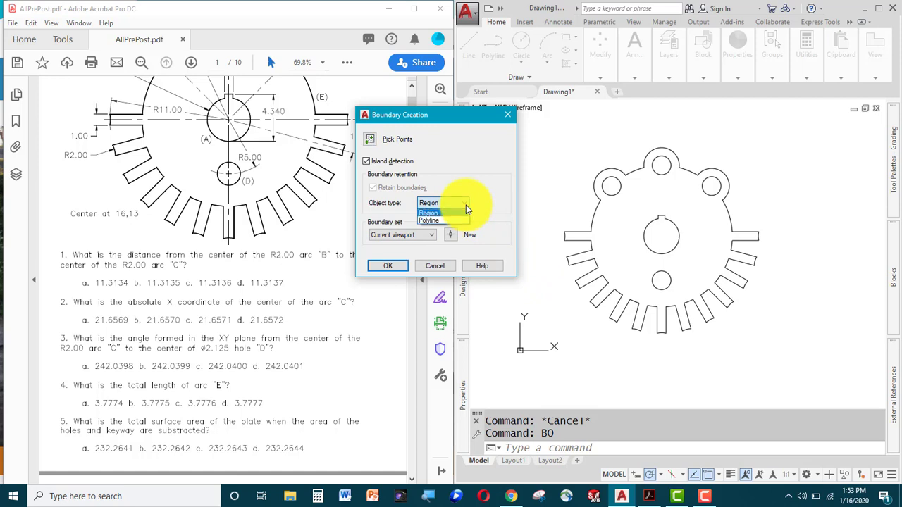
key("Down")
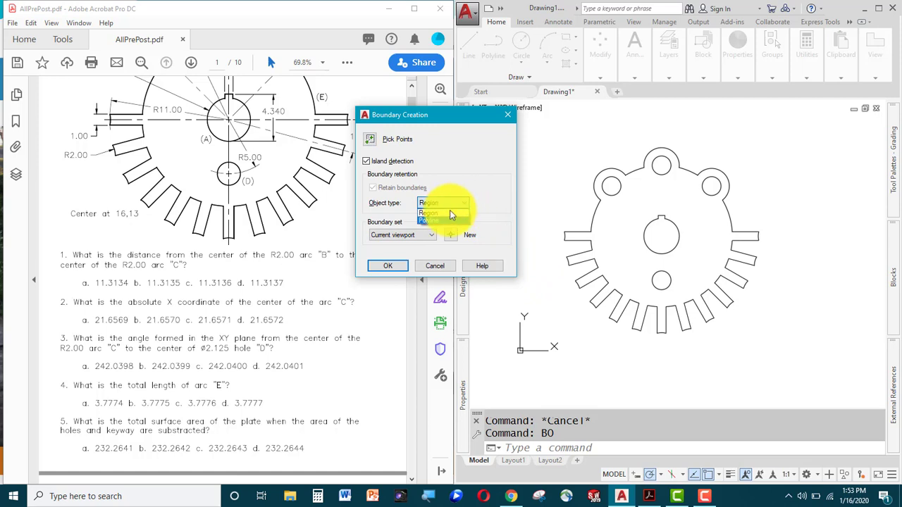
left_click(438, 215)
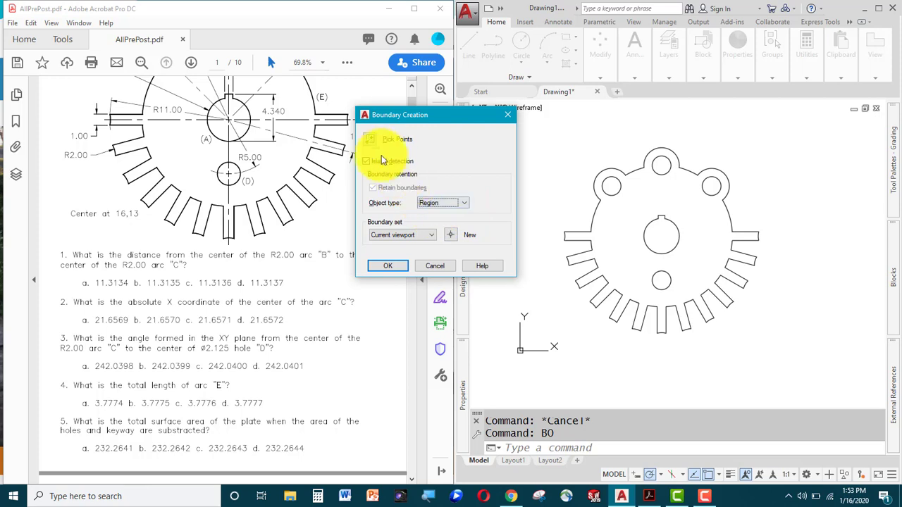
Pick inside the plate body to create six boundary regions from its loops.
left_click(370, 139)
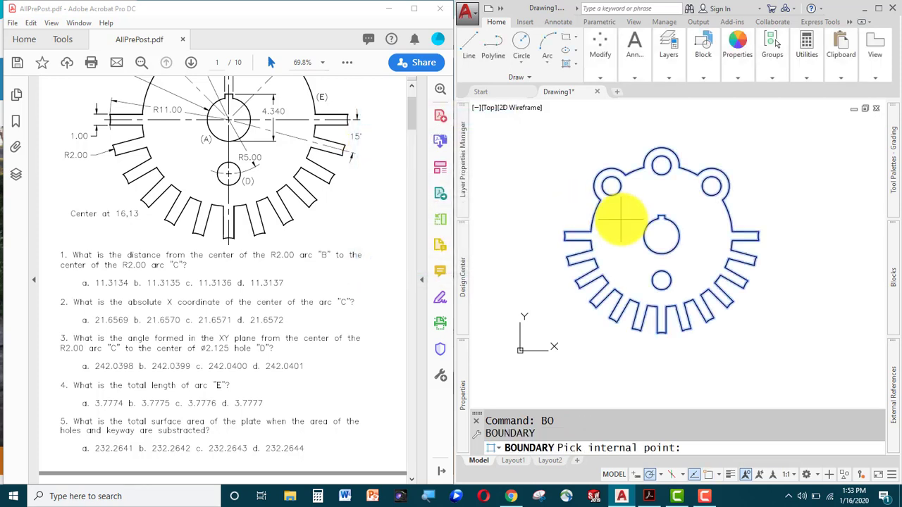
left_click(620, 221)
key("Return")
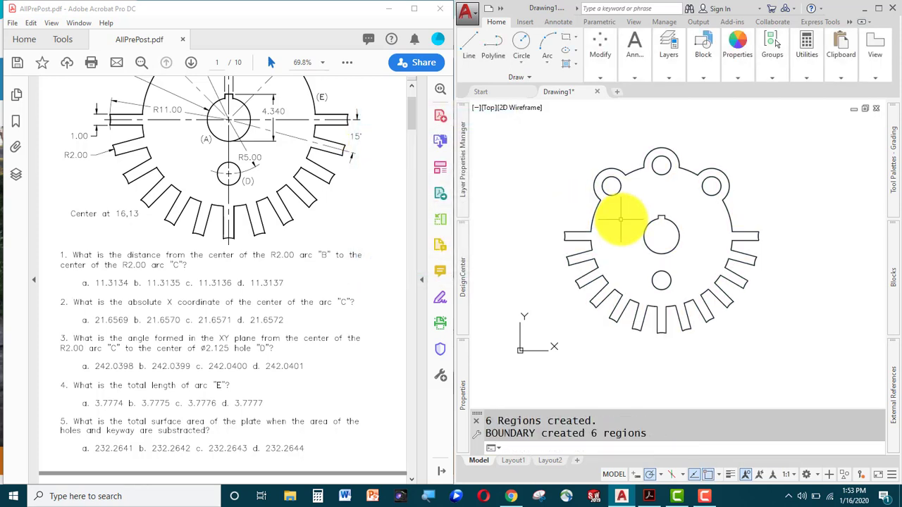
mouse_move(588, 225)
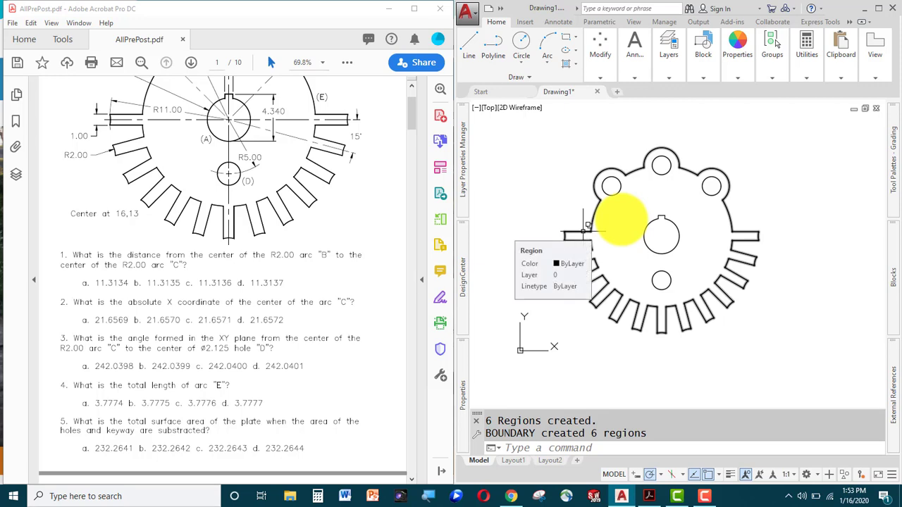
key("Escape")
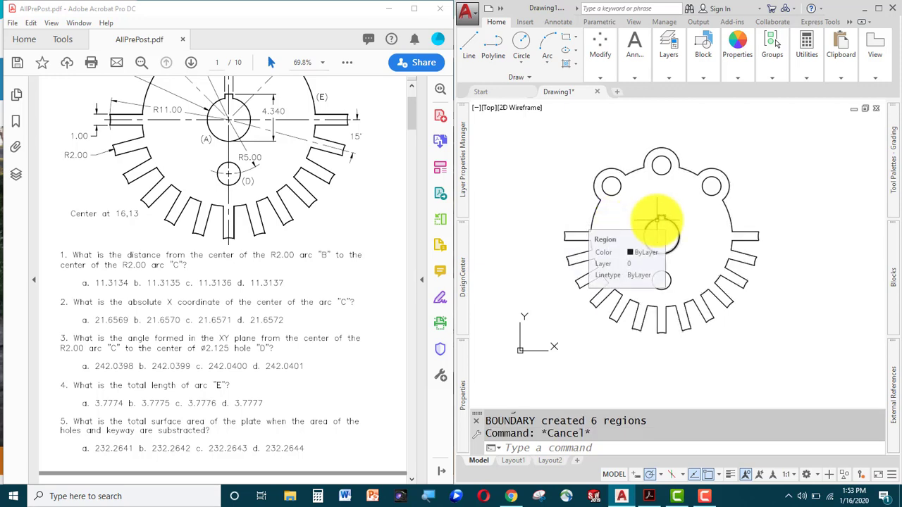
key("Escape")
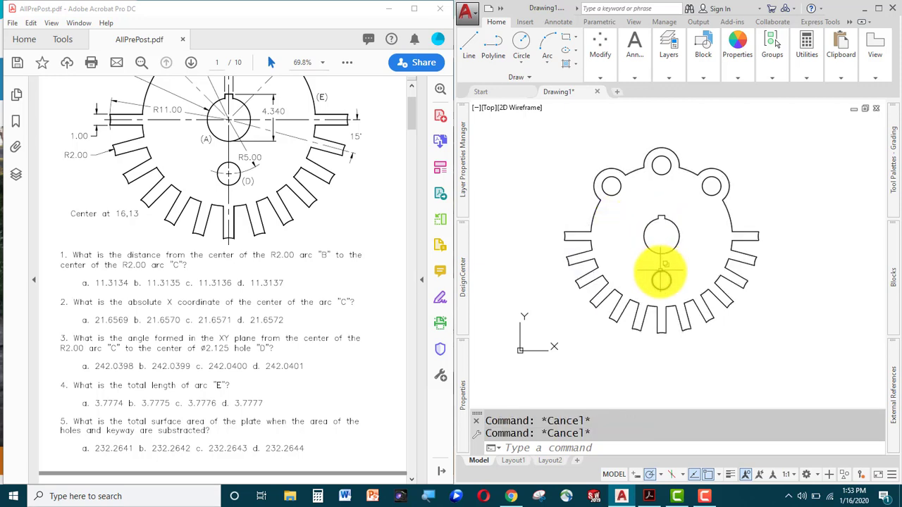
mouse_move(661, 268)
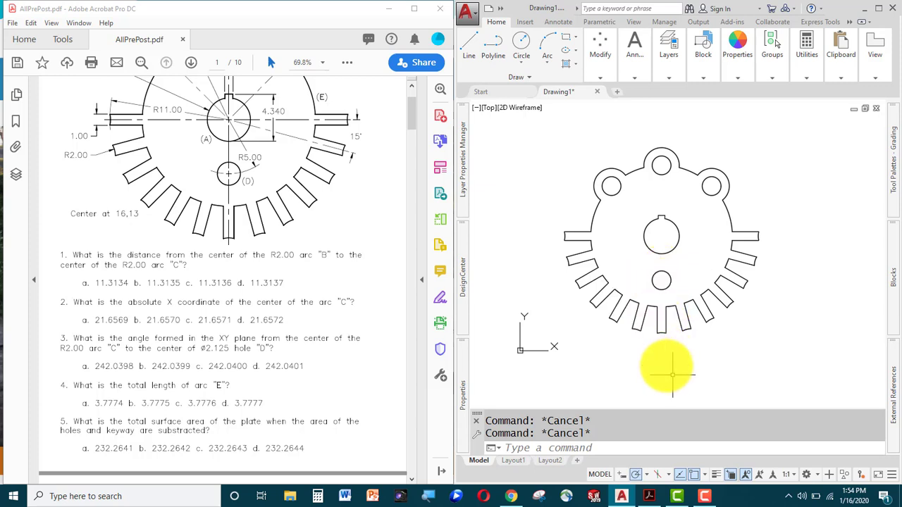
mouse_move(704, 497)
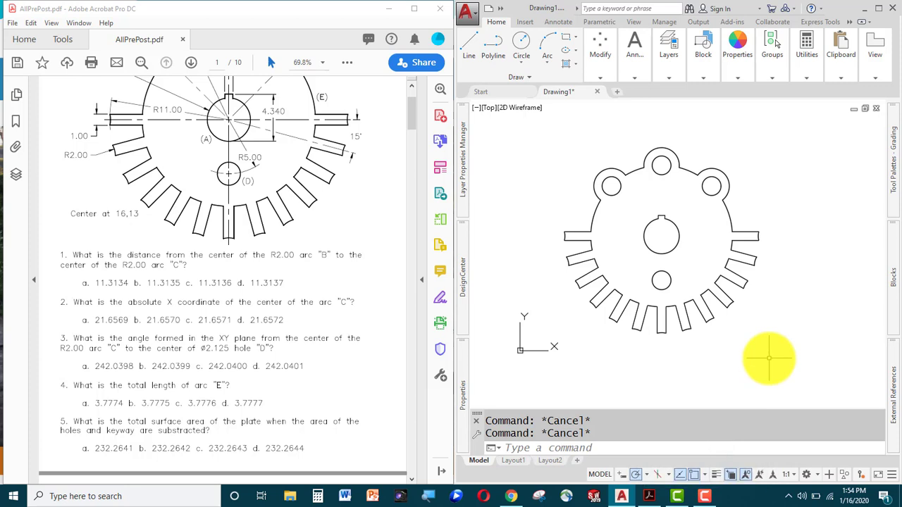
type("S")
key("Return")
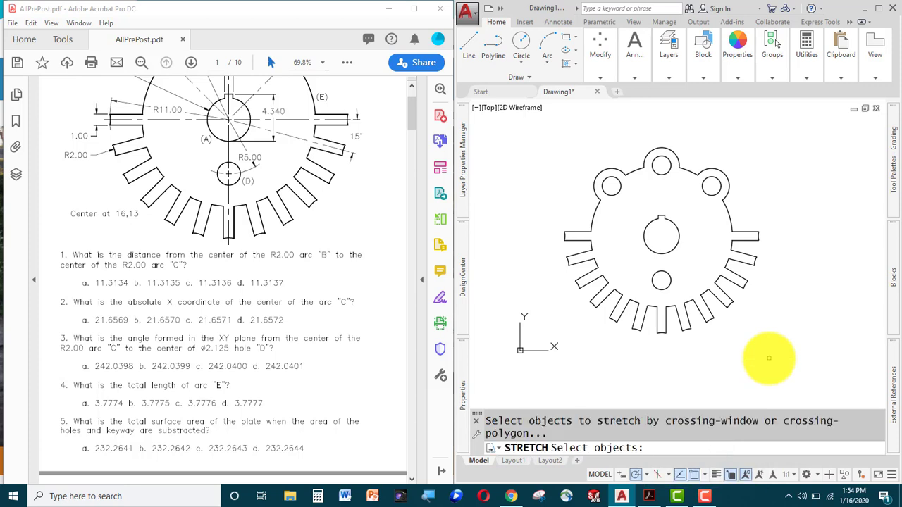
key("Escape")
key("Escape")
type("SU")
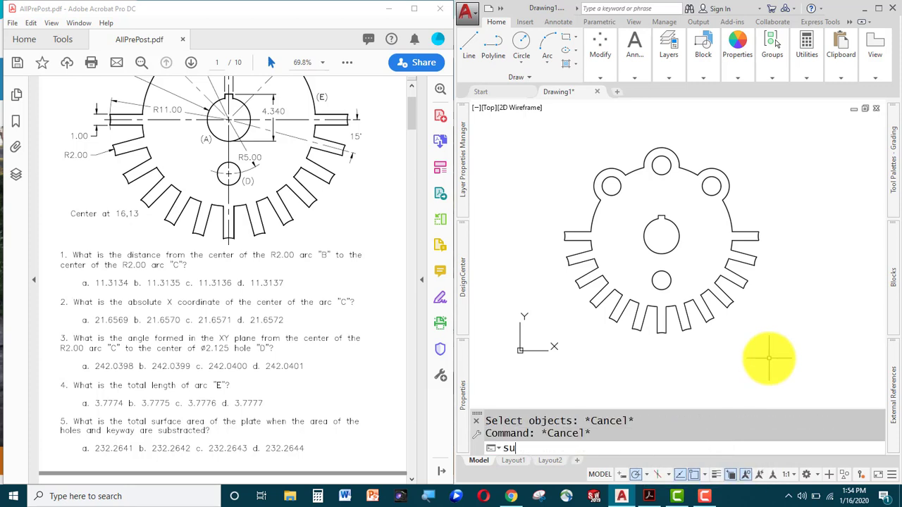
key("Return")
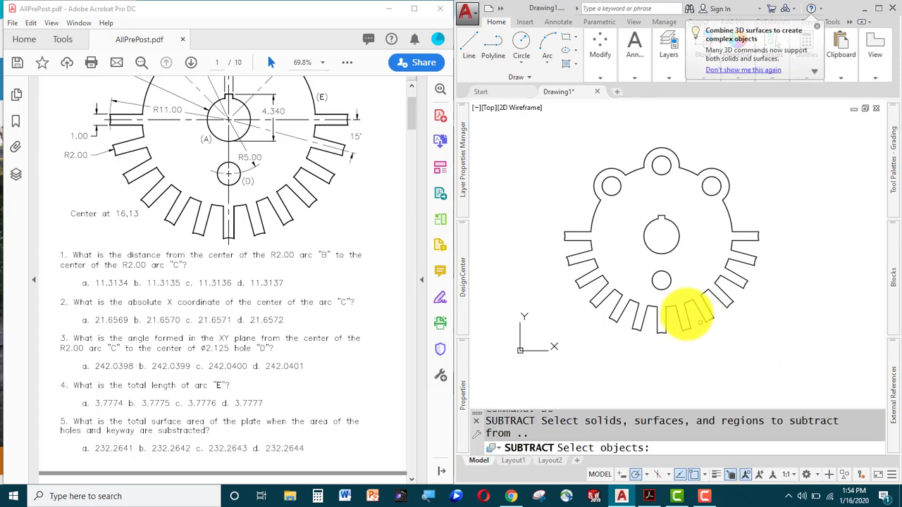
left_click(690, 309)
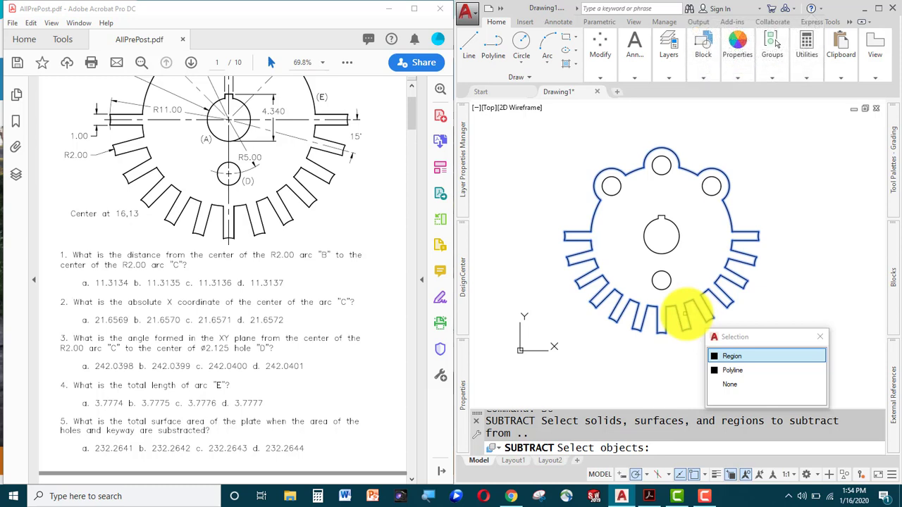
left_click(730, 357)
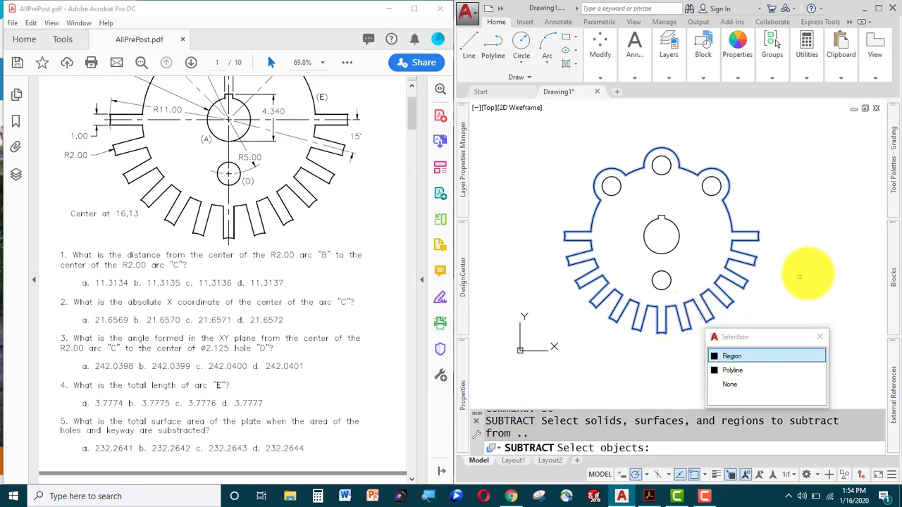
key("Escape")
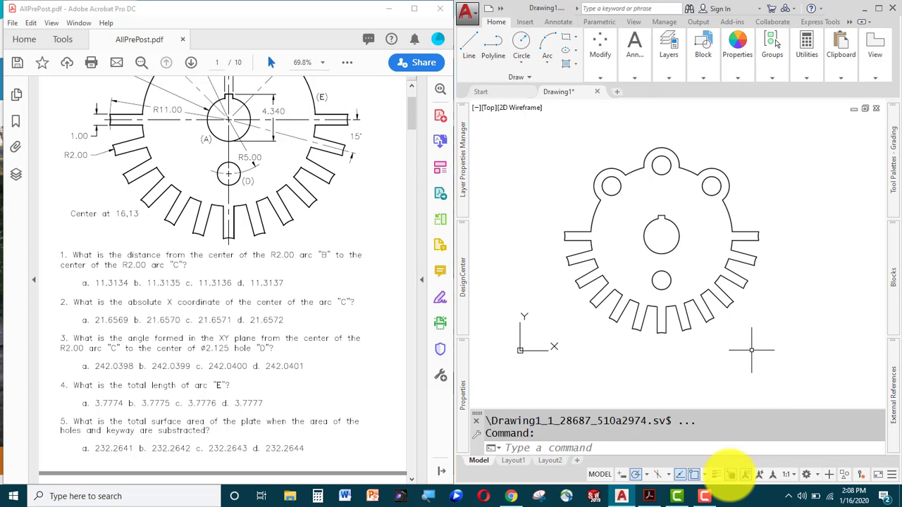
Hatch the plate body solid gray from one interior point, leaving holes and keyway empty.
type("h")
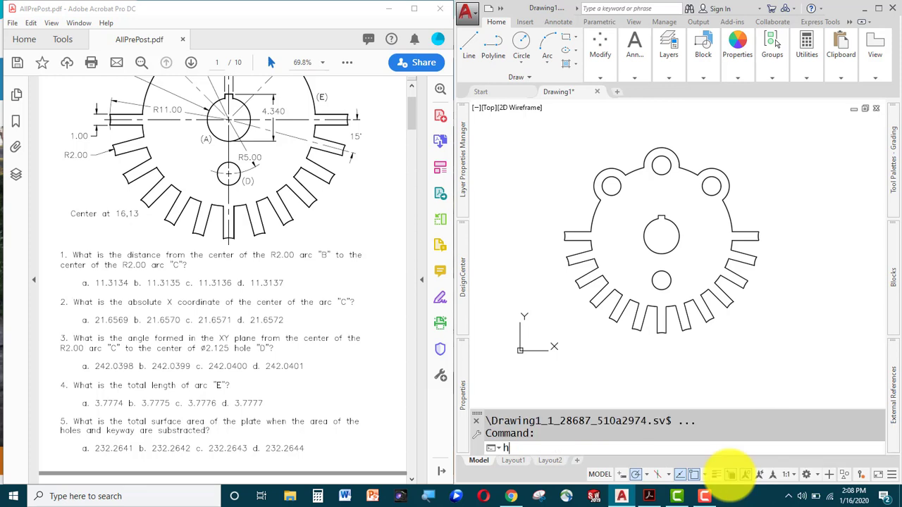
key("Return")
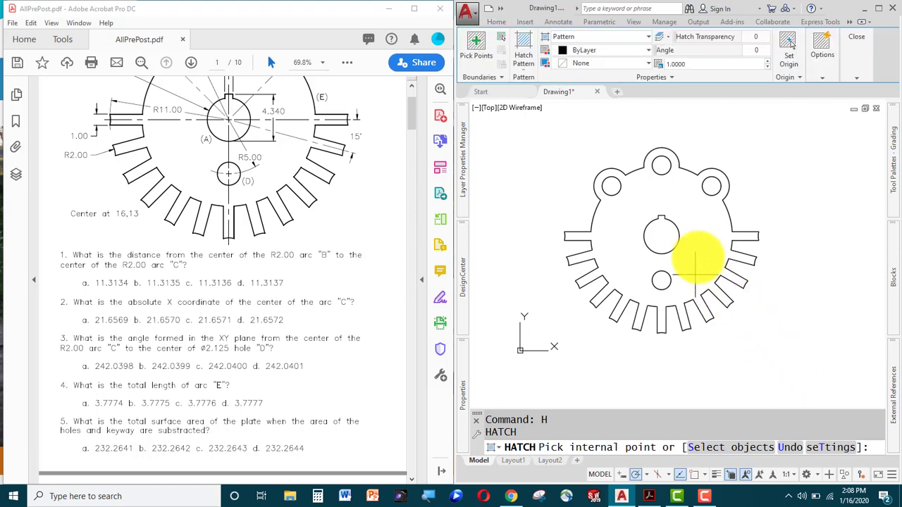
left_click(714, 267)
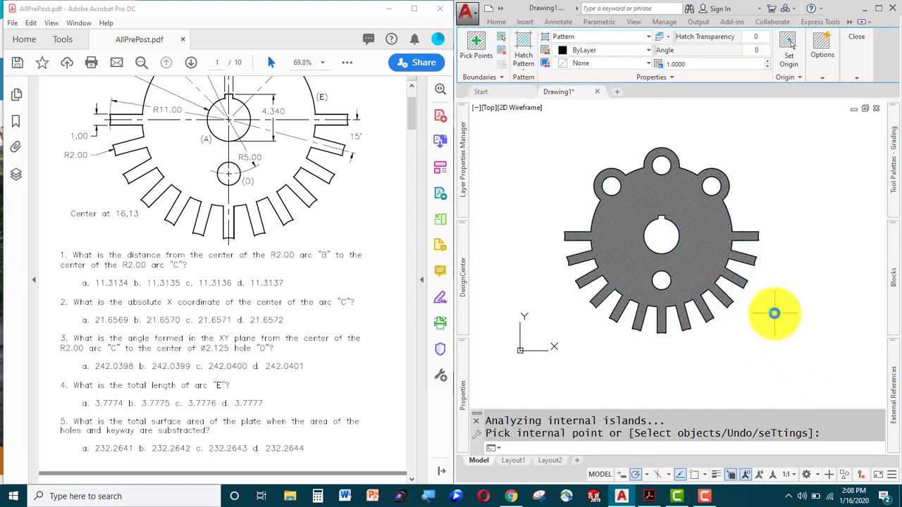
Accept the hatch and measure its area: 232.2644, perimeter 176.8458.
key("Return")
type("area")
key("Return")
type("o")
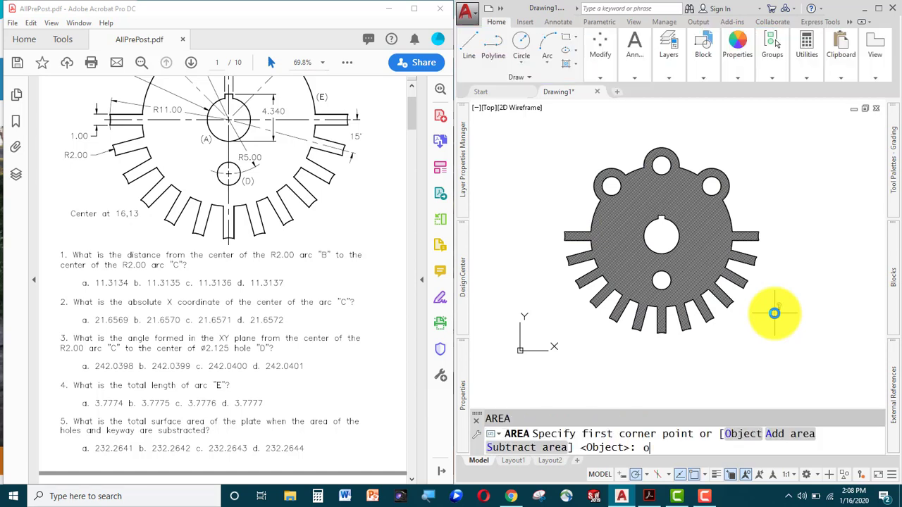
key("Return")
left_click(775, 313)
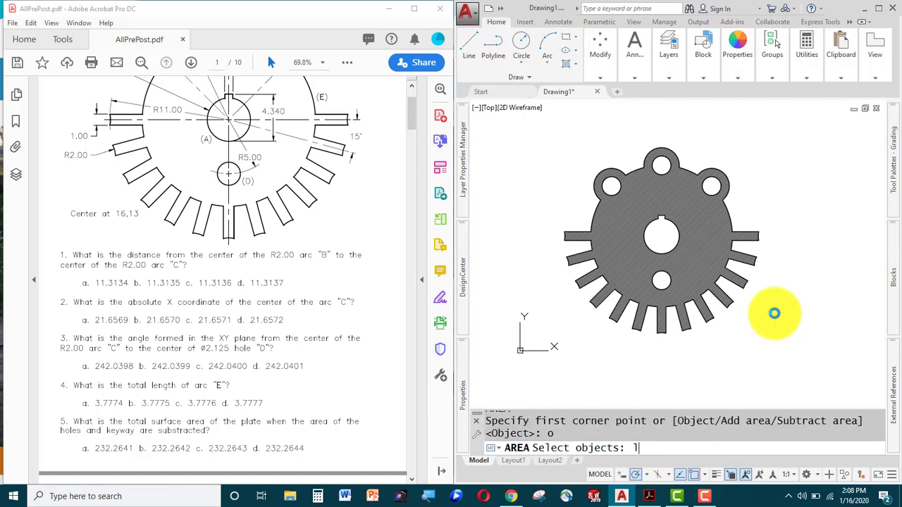
key("Return")
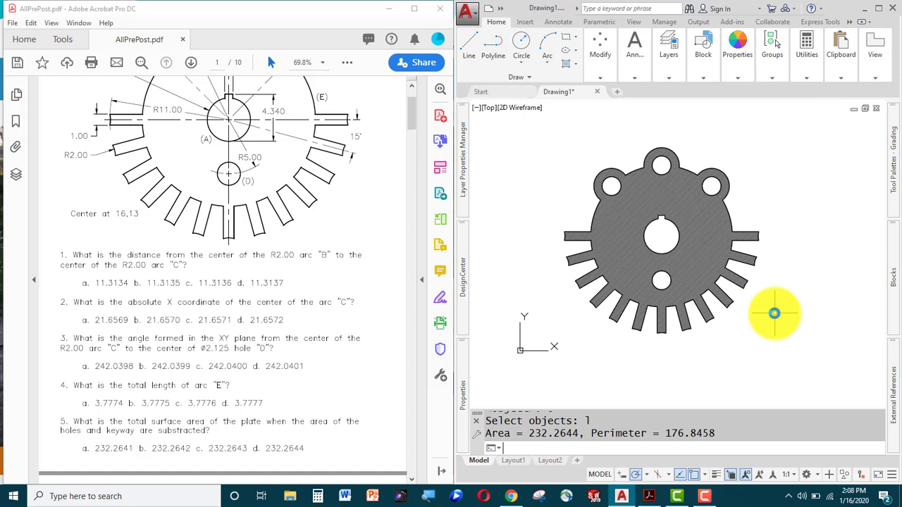
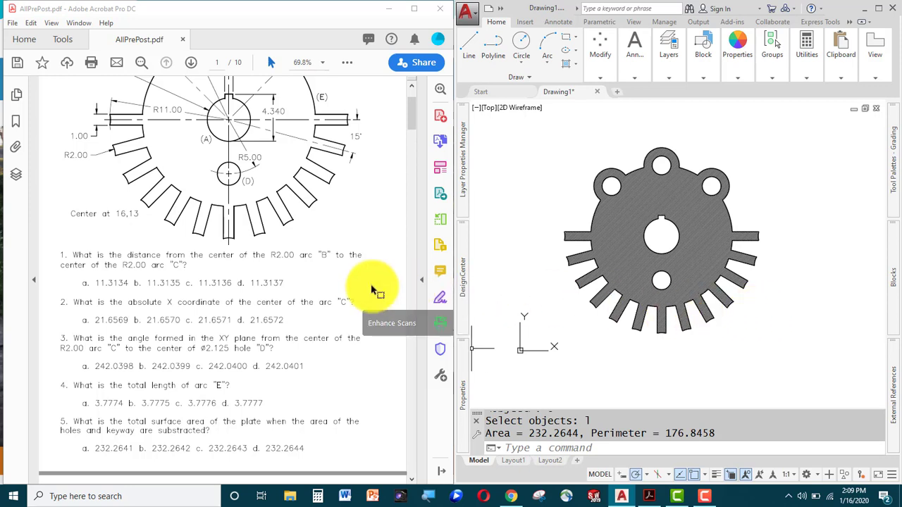
Scroll the PDF down to page 9's ratchet drawing and its questions.
scroll(372, 288, "down", 15)
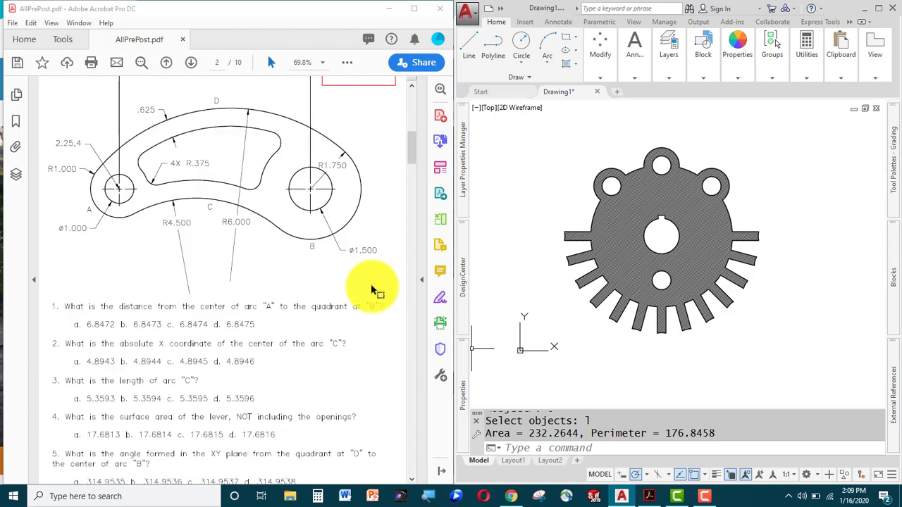
scroll(372, 289, "down", 15)
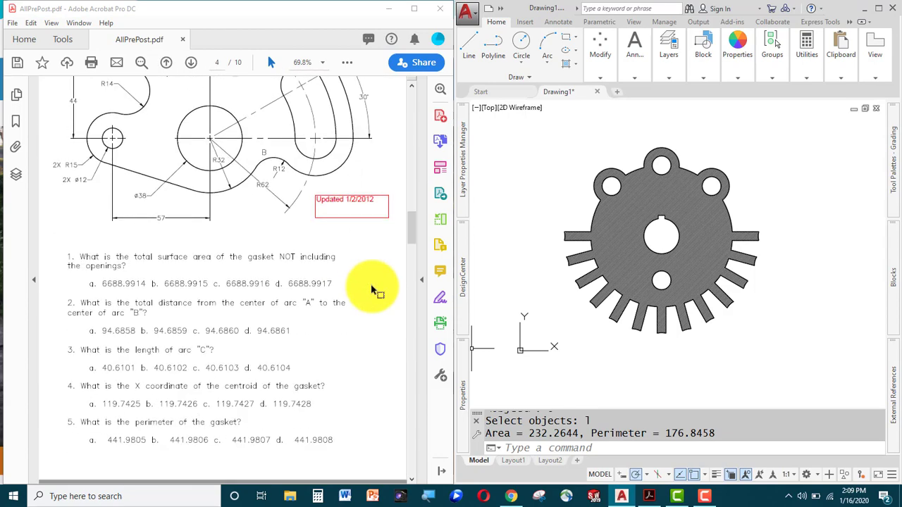
scroll(372, 289, "down", 15)
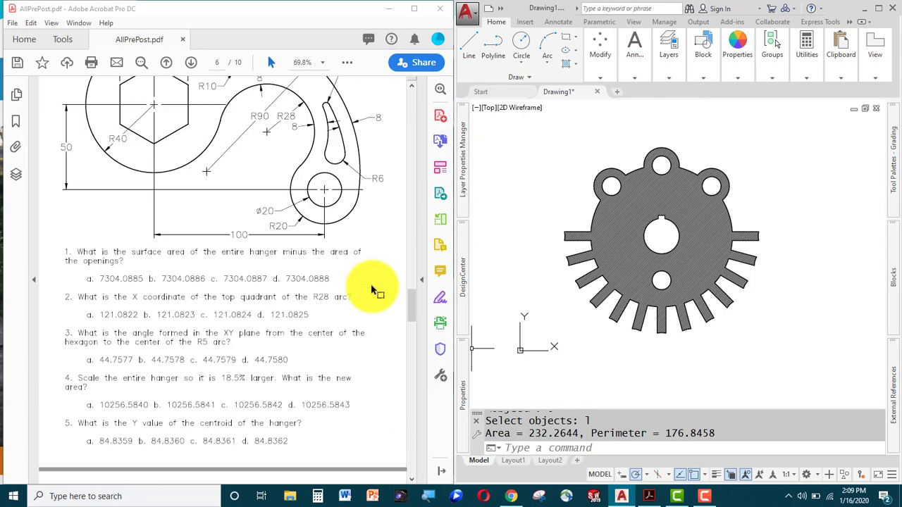
scroll(375, 289, "down", 15)
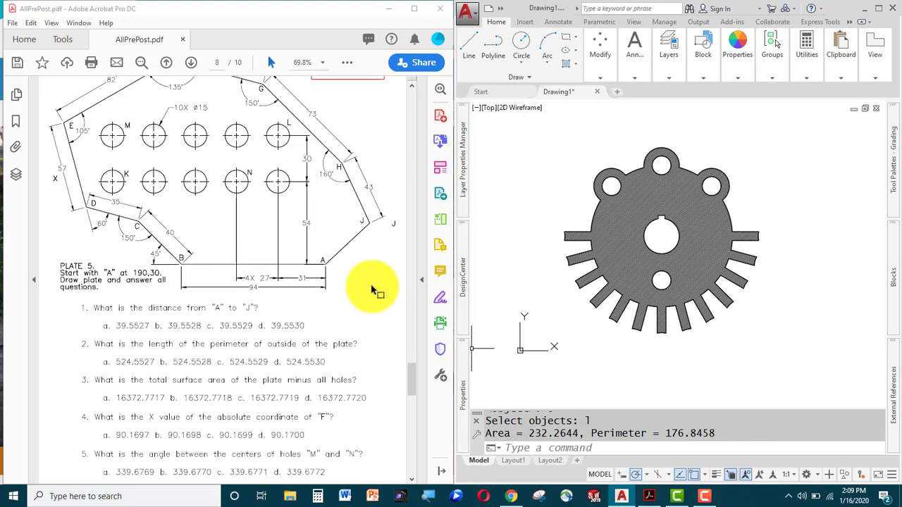
scroll(374, 290, "down", 1)
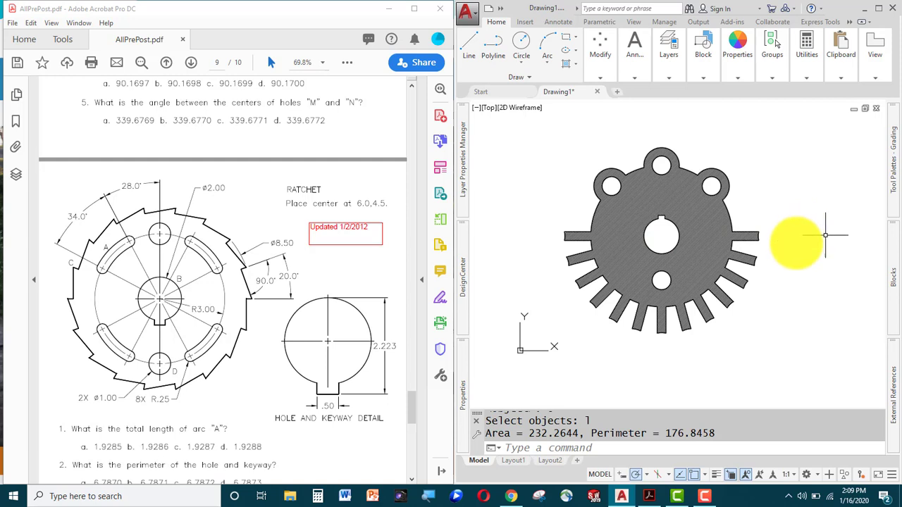
Erase all 13 objects of the old ratchet plate using a crossing window.
left_click(803, 187)
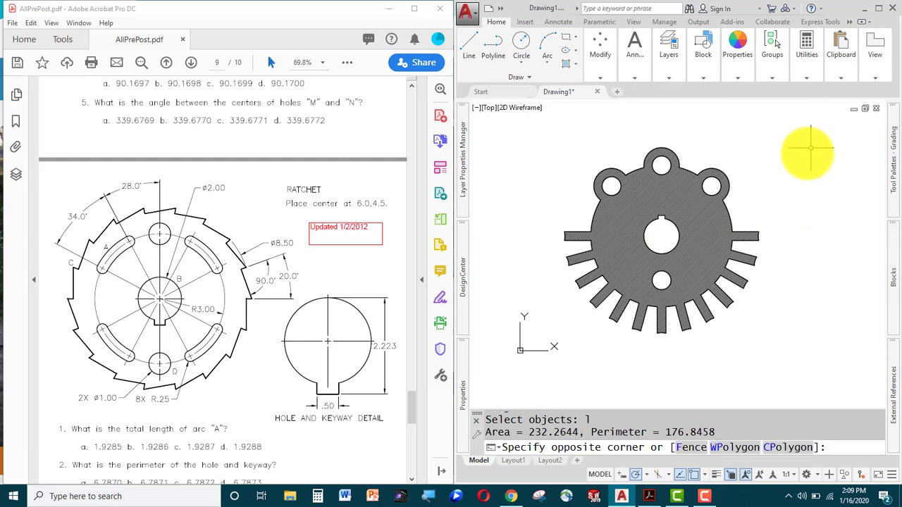
key("Escape")
left_click(832, 129)
left_click(535, 364)
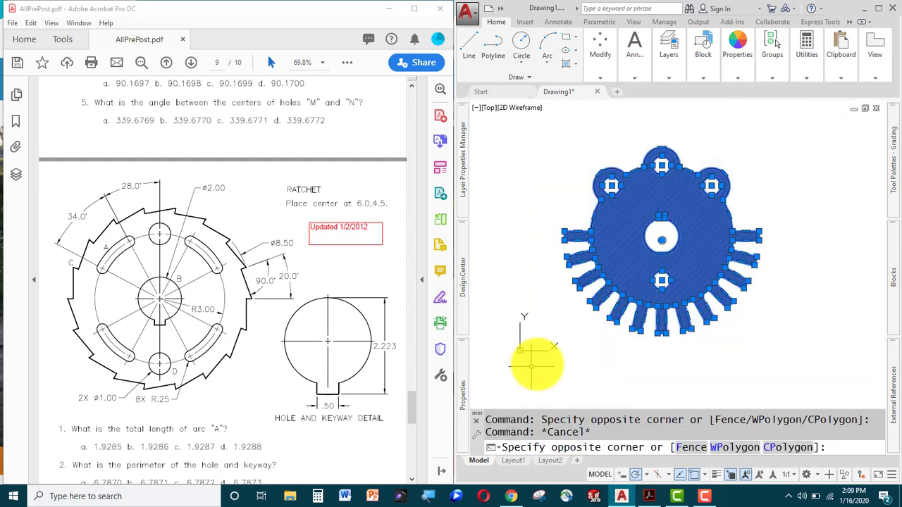
key("Delete")
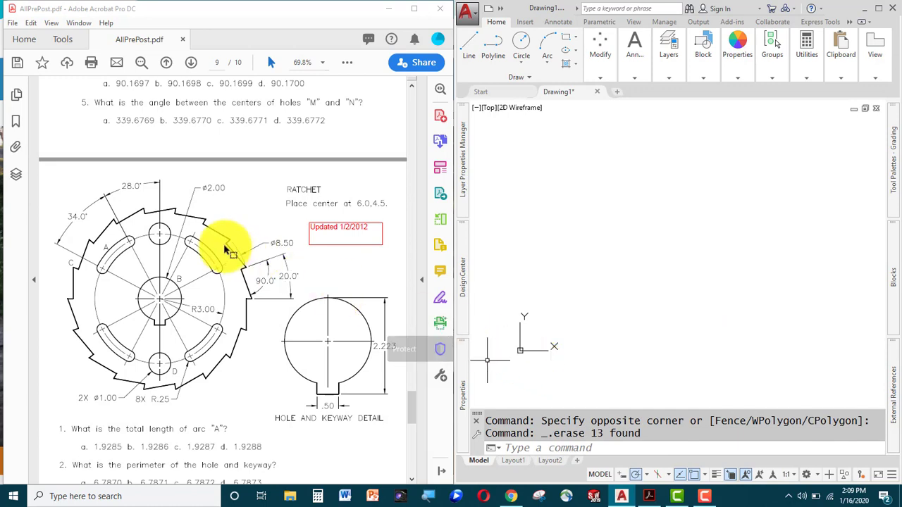
scroll(225, 246, "down", 3)
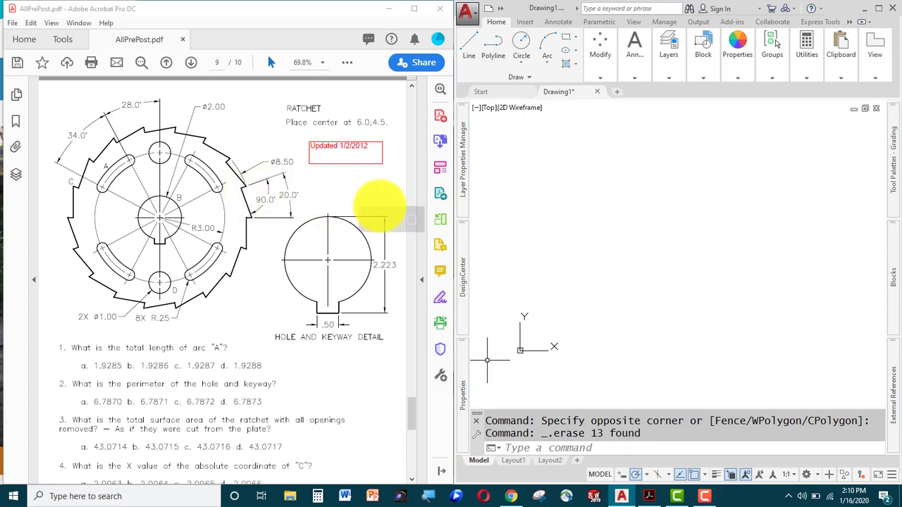
Draw a diameter-2 circle centred at 6,4.5 and frame it in view.
left_click(658, 242)
key("Escape")
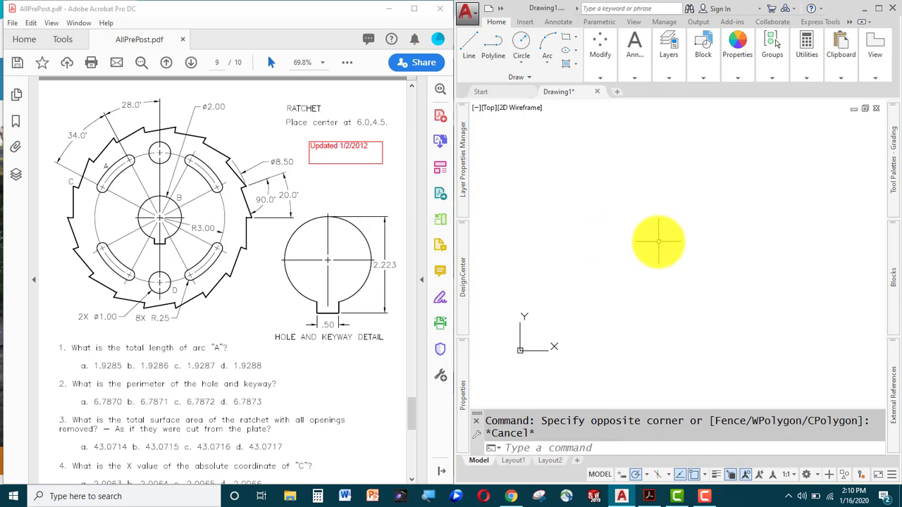
type("c")
key("Return")
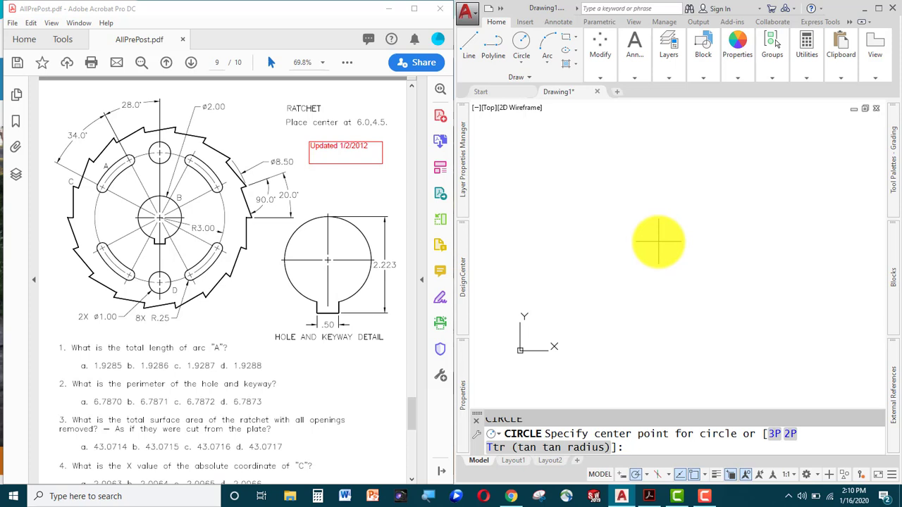
type("6")
type(",4,5")
key("Return")
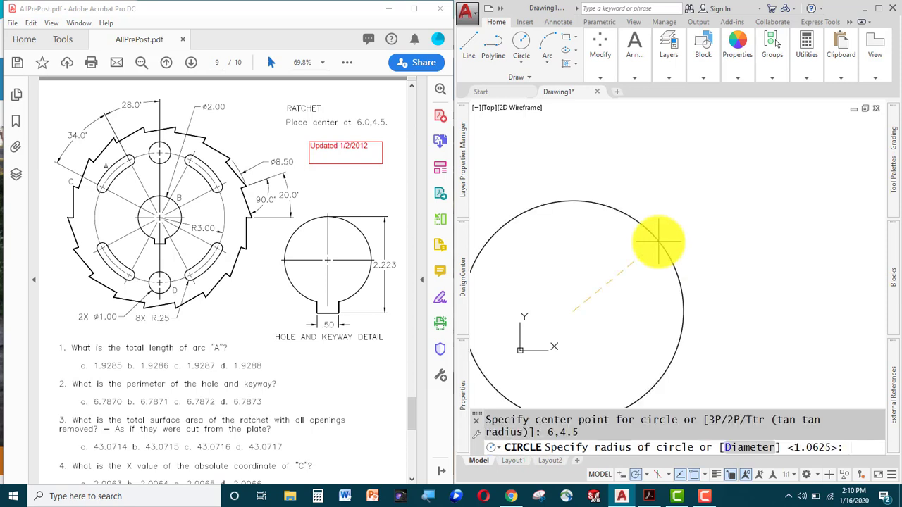
type("d")
key("Return")
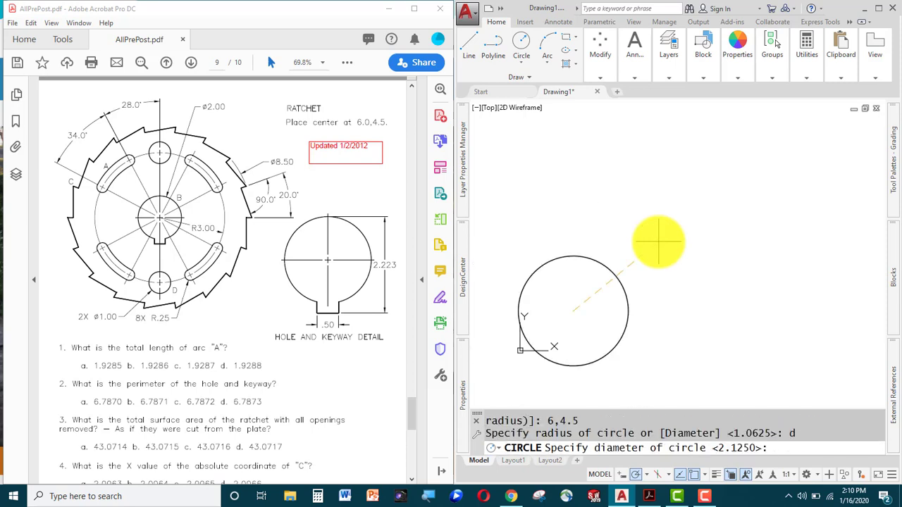
type("2")
key("Return")
mouse_move(638, 313)
middle_mouse_down()
mouse_move(732, 287)
mouse_move(644, 264)
middle_mouse_up()
scroll(703, 278, "down", 2)
scroll(703, 278, "up", 5)
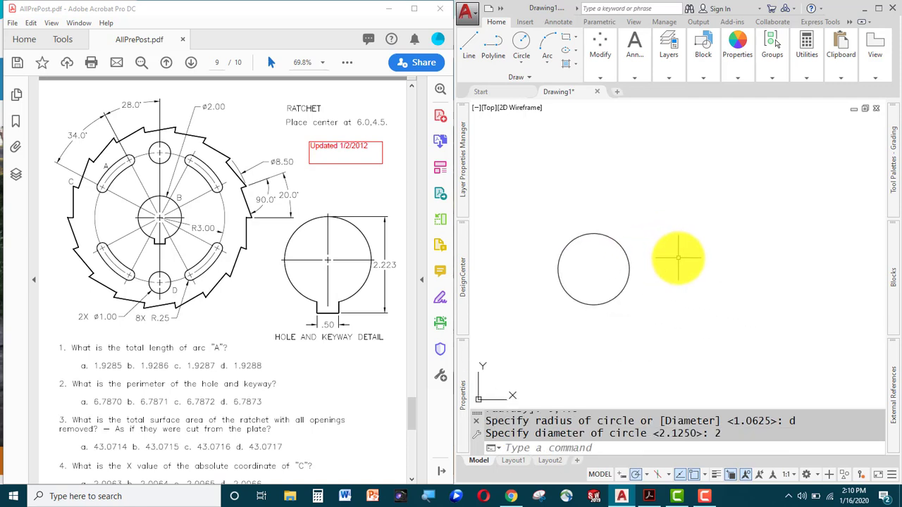
type("l")
key("Return")
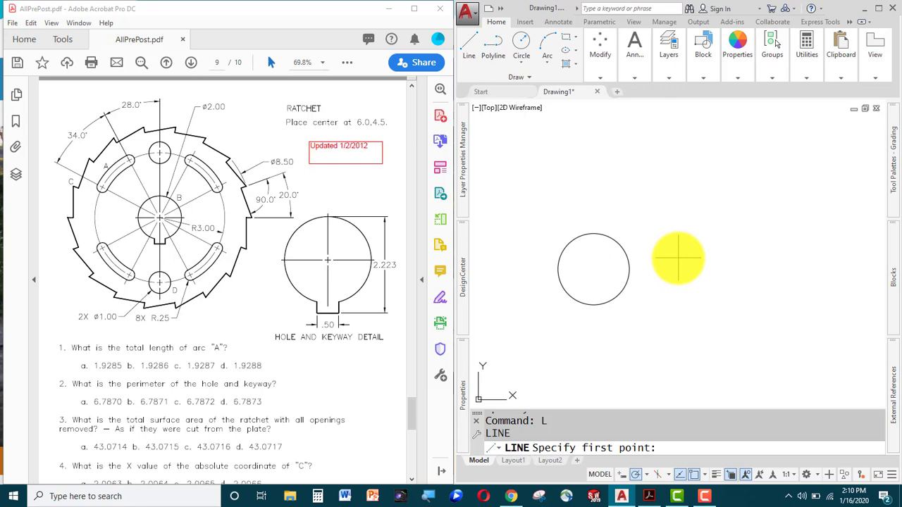
Draw a 4.25-long horizontal line from the circle's centre.
type("@")
key("Return")
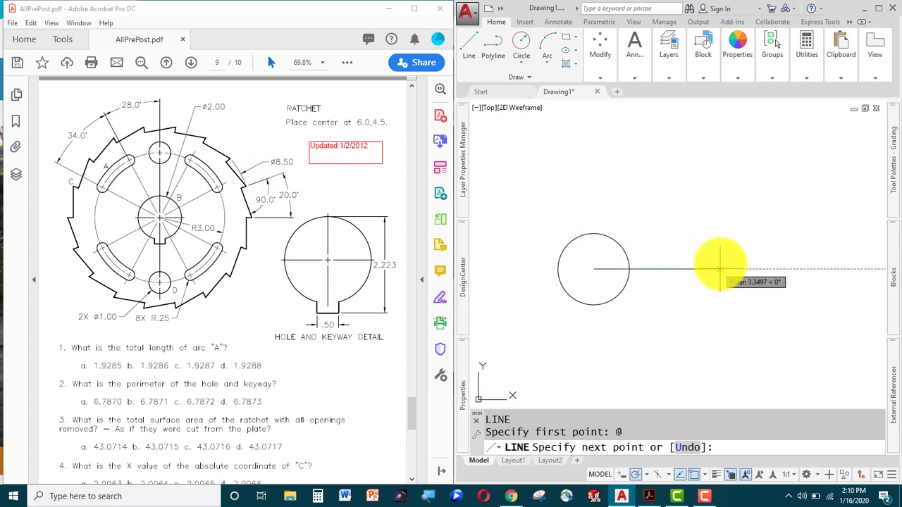
type("4.25")
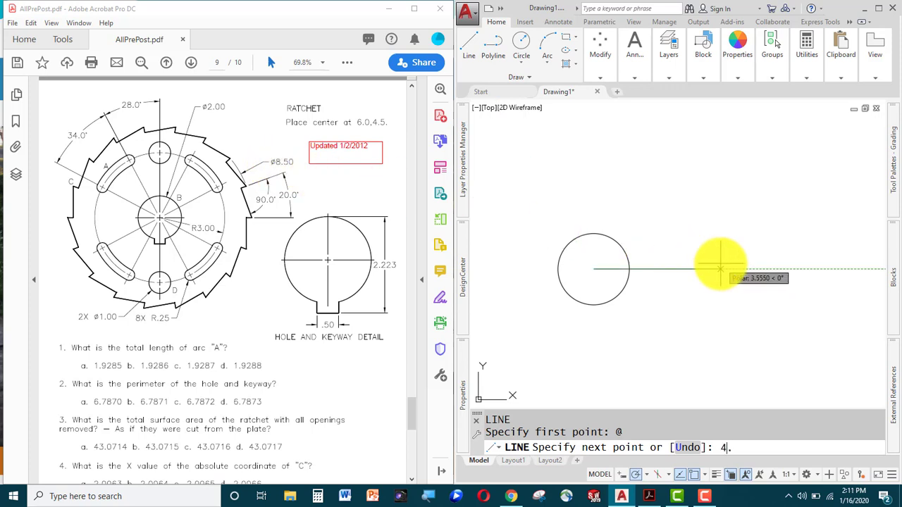
key("Return")
key("Return")
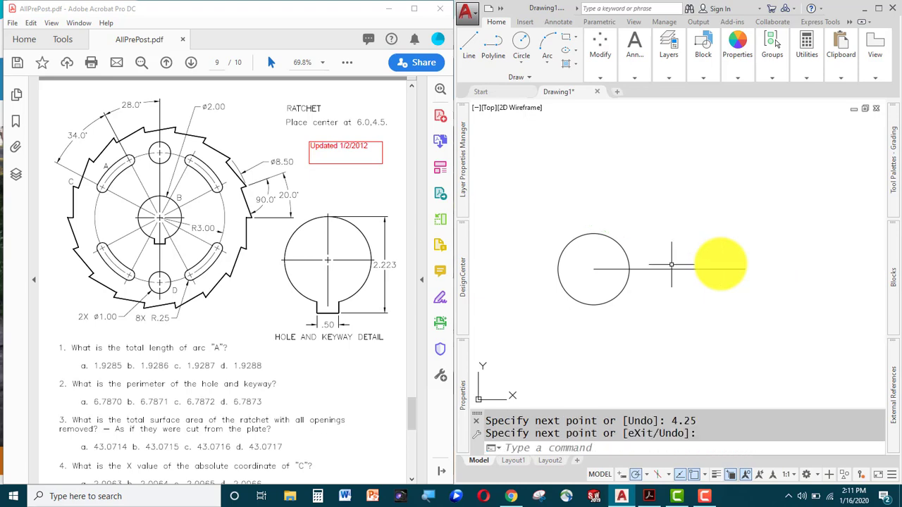
key("ctrl+2")
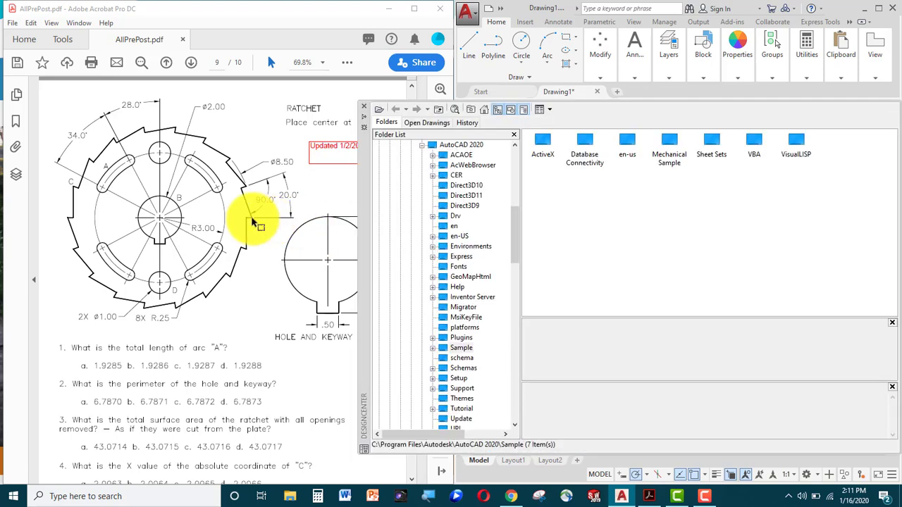
key("ctrl+2")
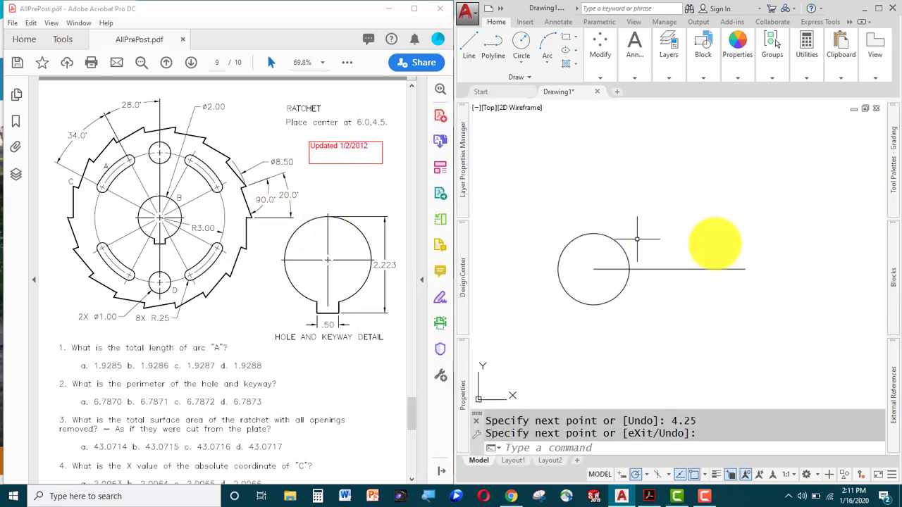
Rotate a copy of the horizontal line 20° about the circle's centre.
type("ro")
key("Return")
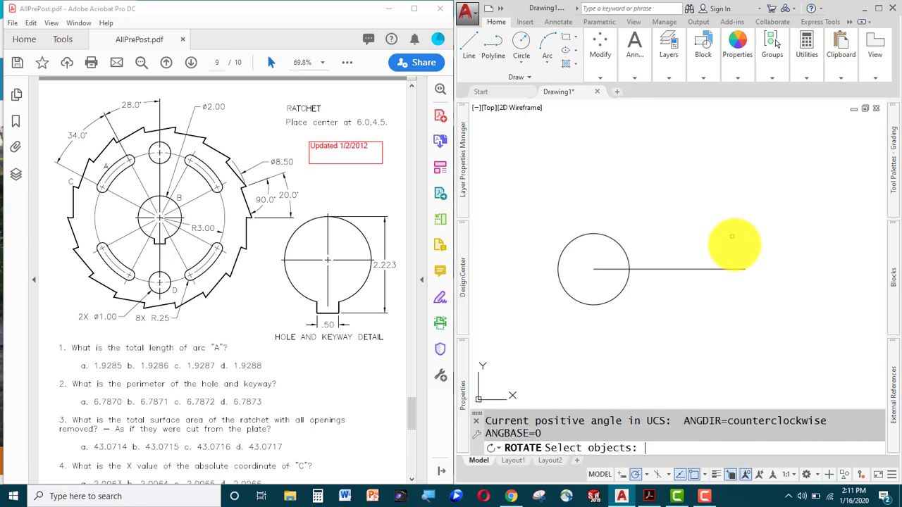
left_click(743, 237)
left_click(699, 282)
key("Return")
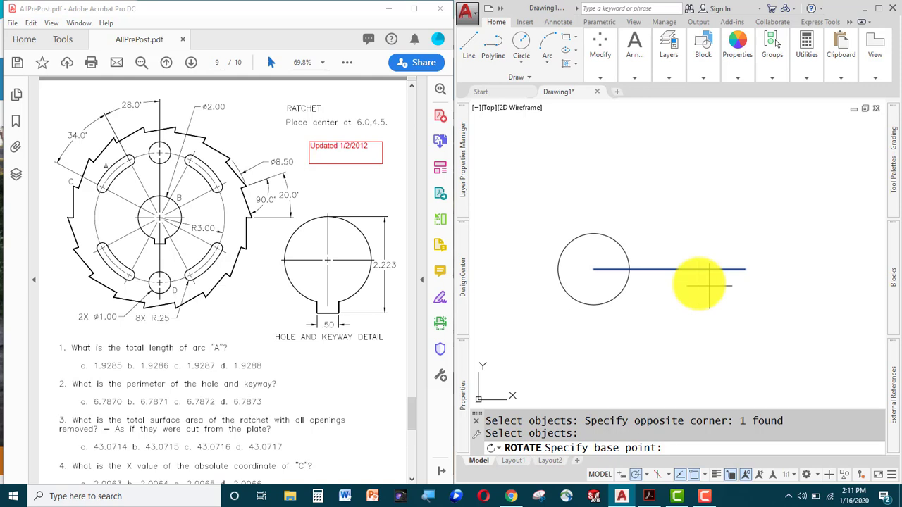
left_click(594, 269)
type("c")
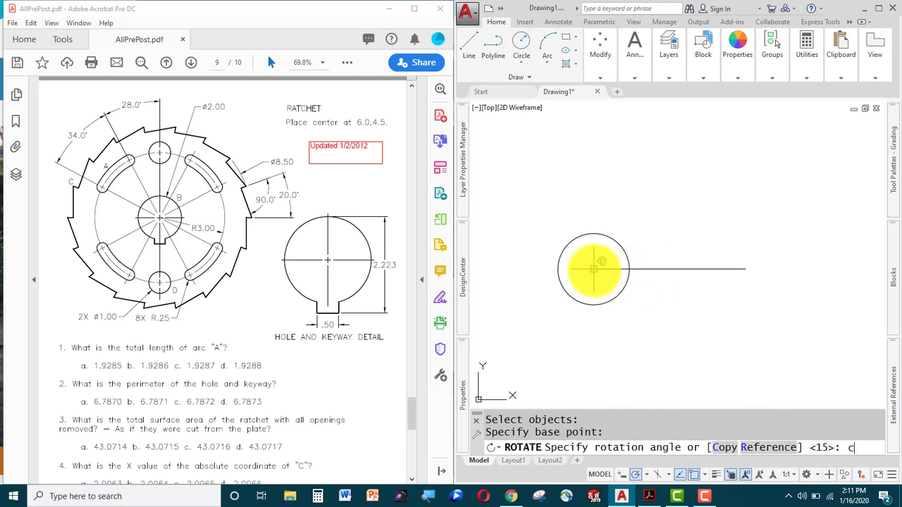
key("Return")
type("20")
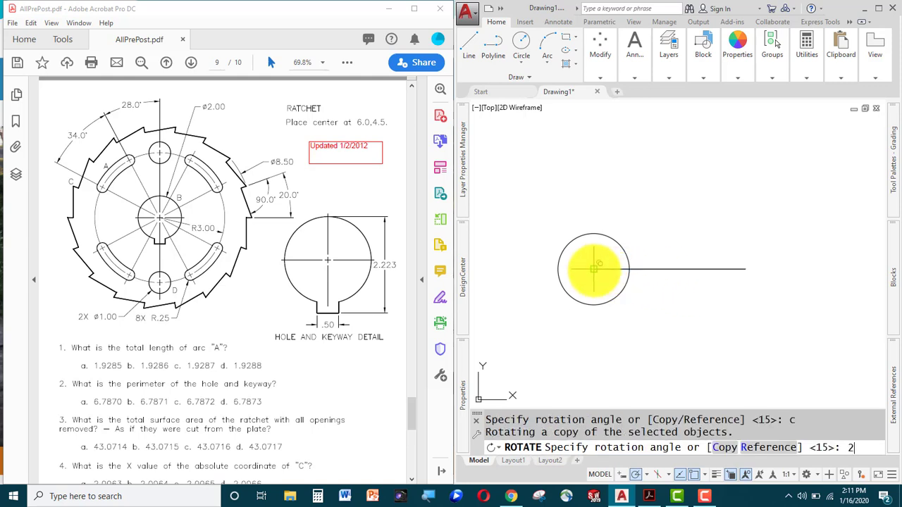
key("Return")
key("Escape")
key("Escape")
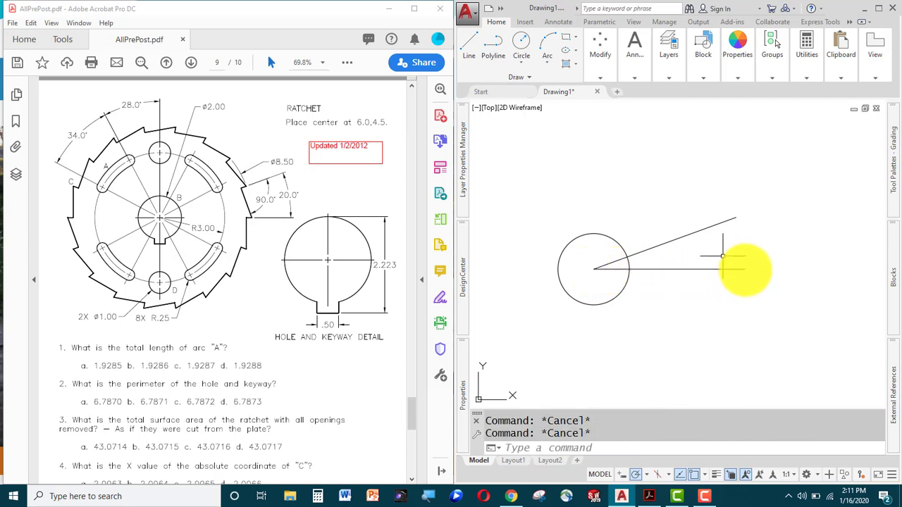
Draw a line from the horizontal line's end perpendicular to the slanted line.
type("l")
key("Return")
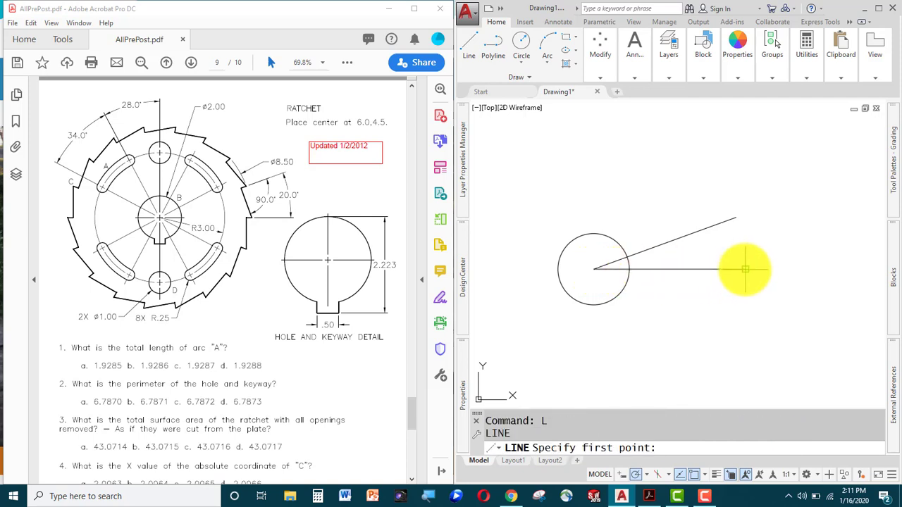
left_click(746, 270)
right_click(718, 247, "shift")
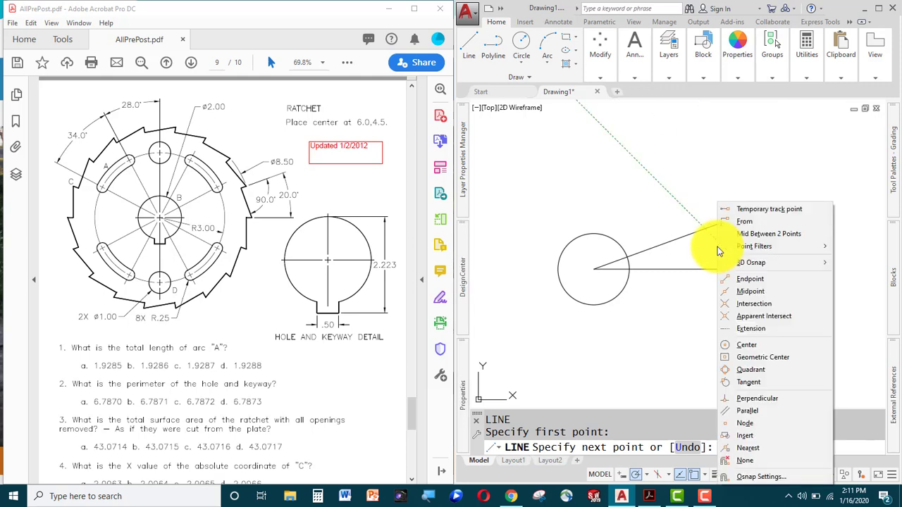
left_click(761, 397)
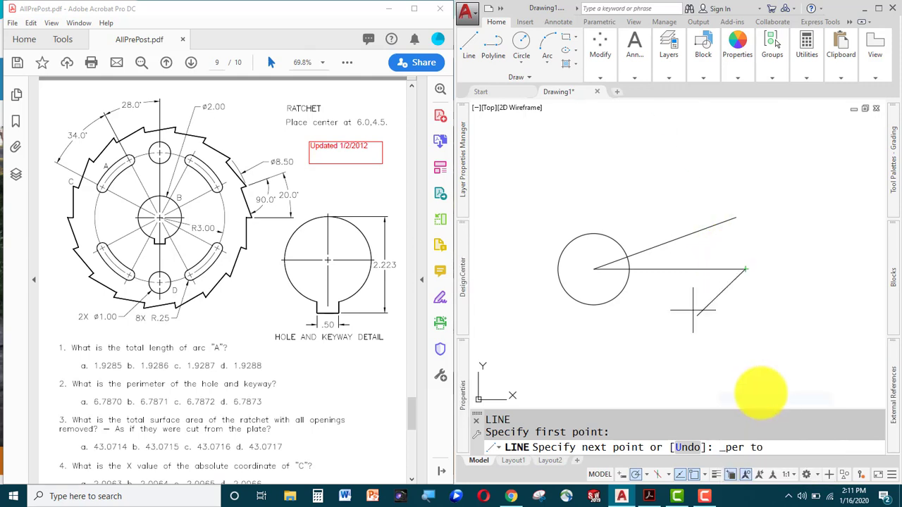
left_click(685, 241)
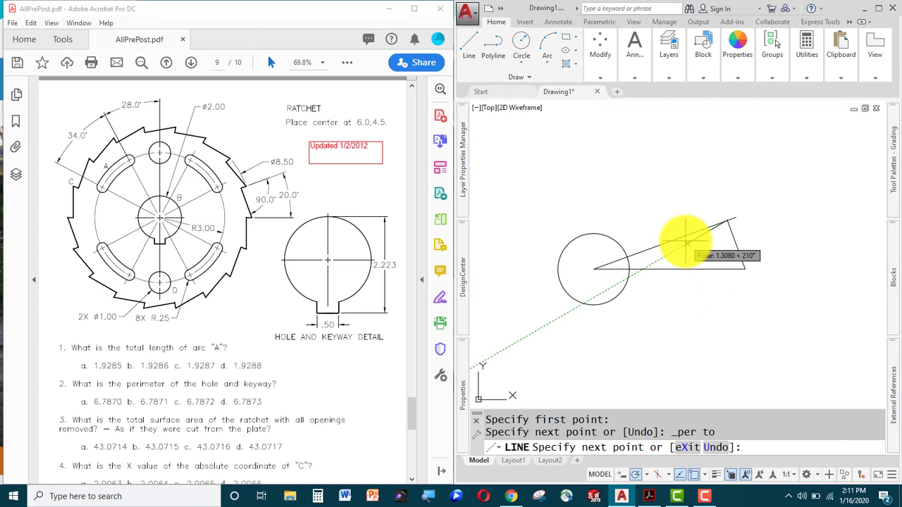
key("Escape")
key("Escape")
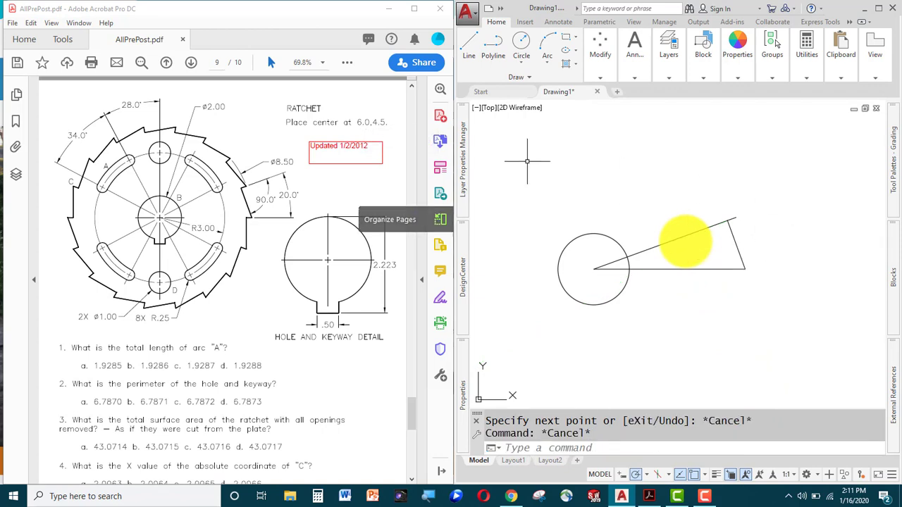
Erase the horizontal line.
left_click(700, 258)
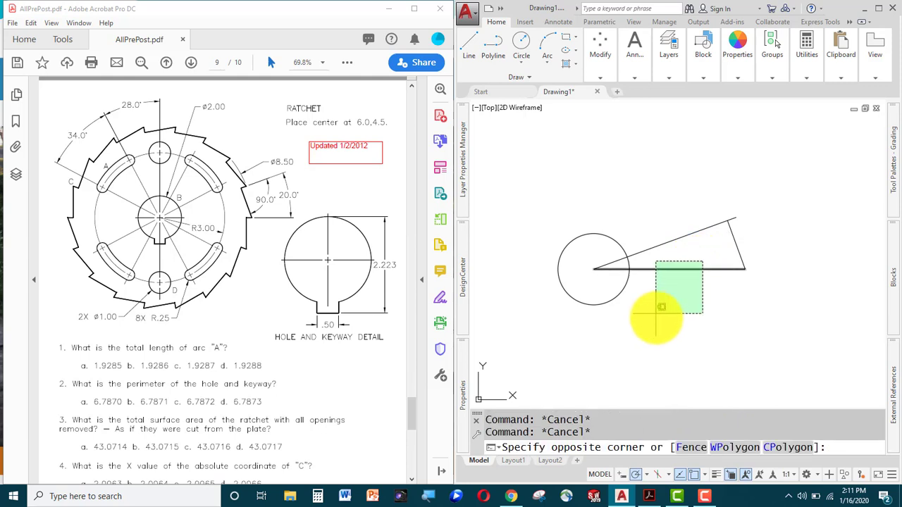
left_click(649, 317)
type("e")
key("Return")
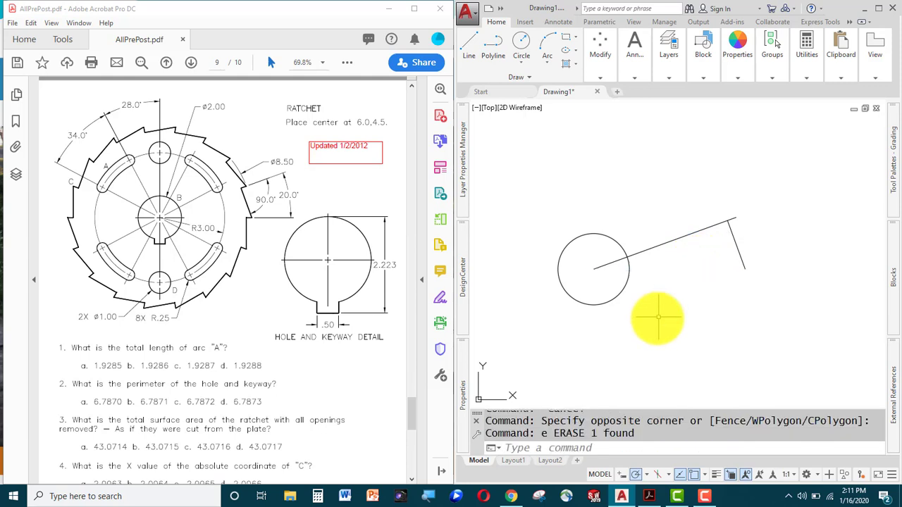
Trim away the long slanted line, leaving the two-line tooth profile.
type("tr")
key("Return")
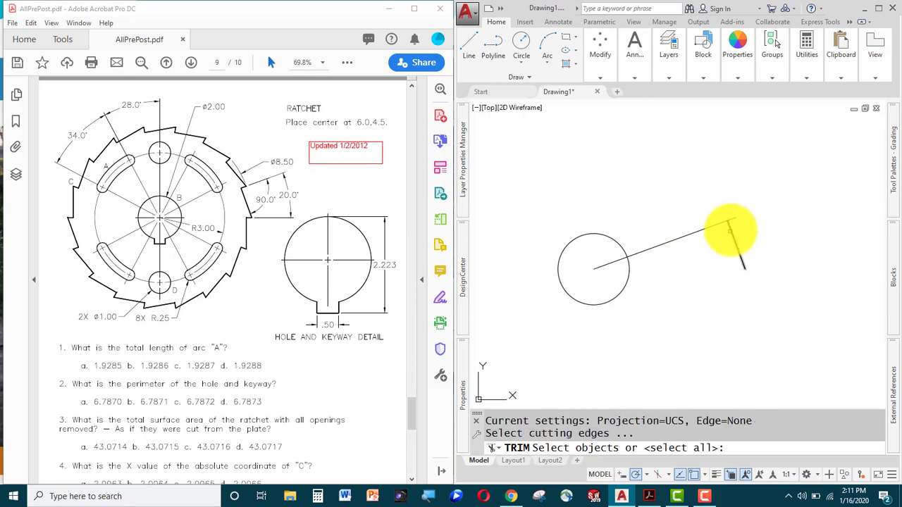
key("Return")
left_click(696, 233)
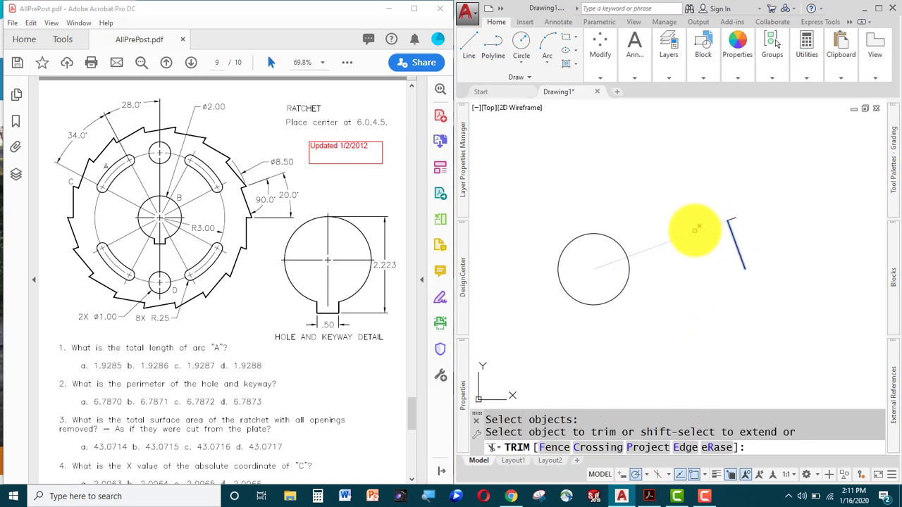
key("Return")
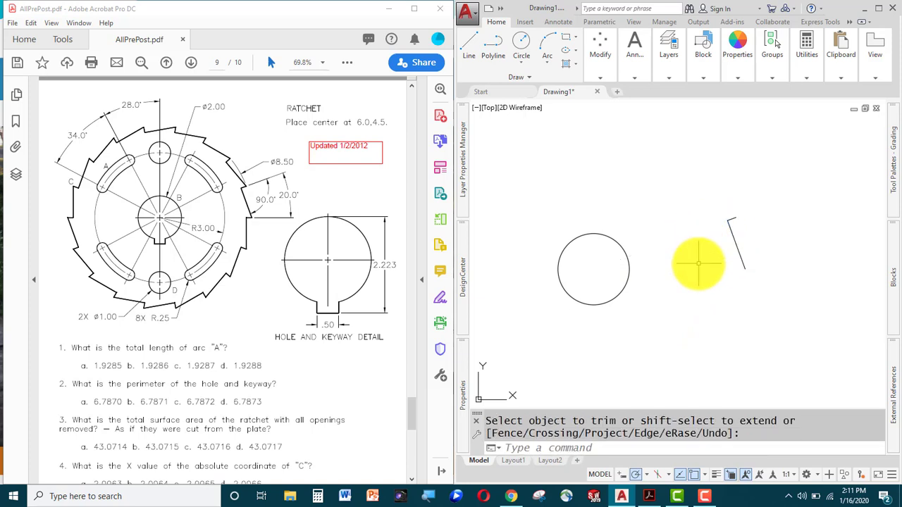
type("ar")
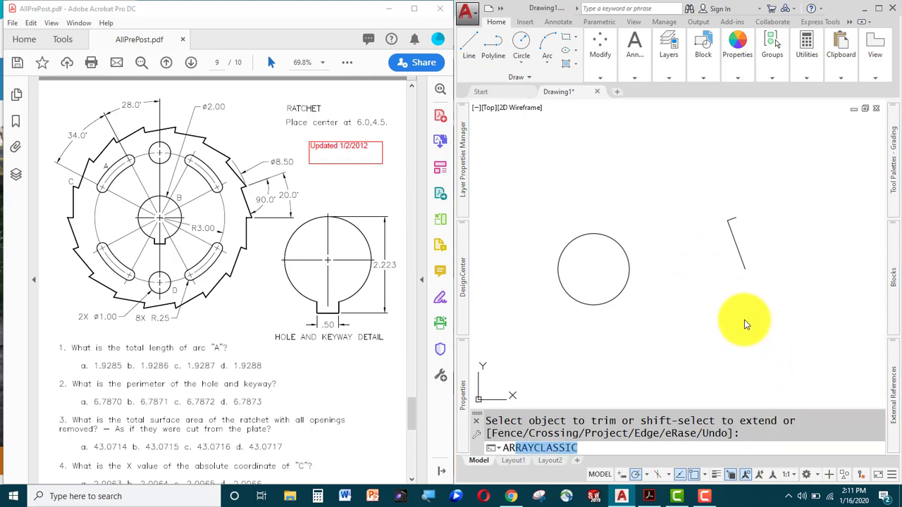
Set up a classic polar array of both tooth lines about the circle's centre.
key("Return")
left_click_drag(697, 142, 345, 147)
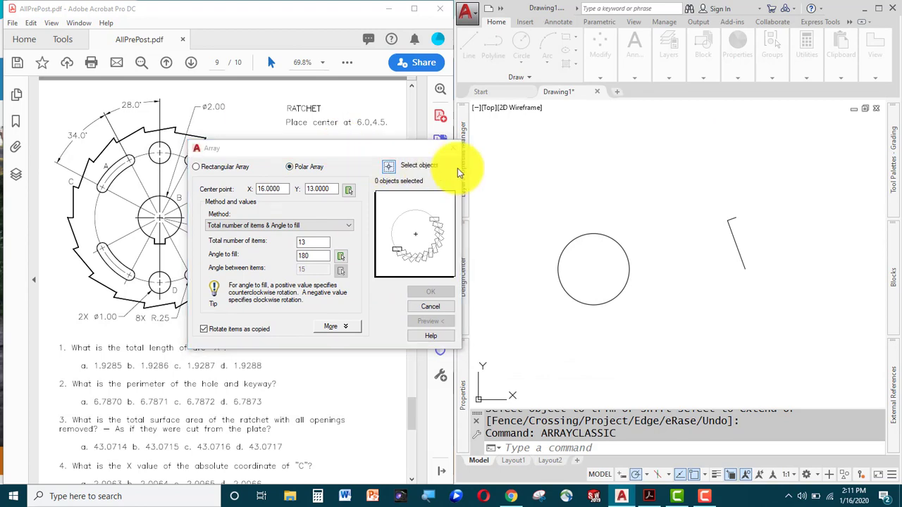
left_click(387, 169)
left_click(782, 182)
left_click(660, 339)
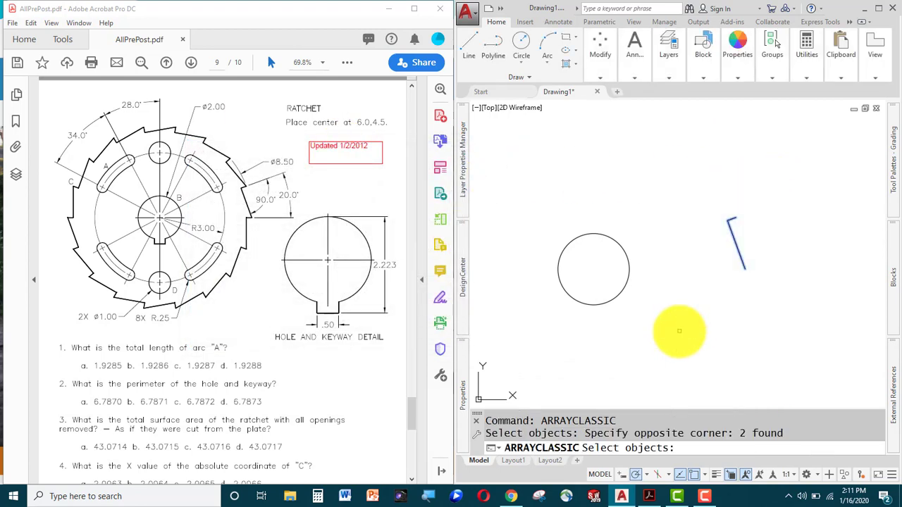
key("Return")
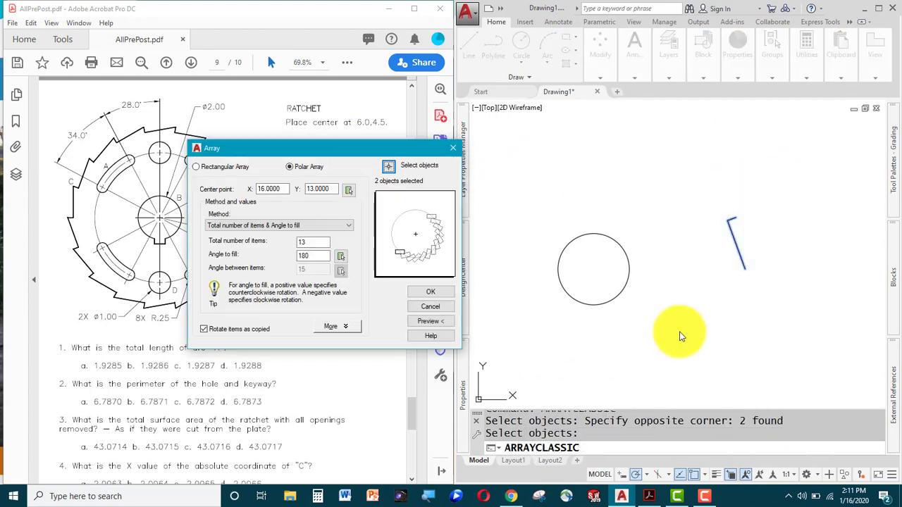
left_click(348, 191)
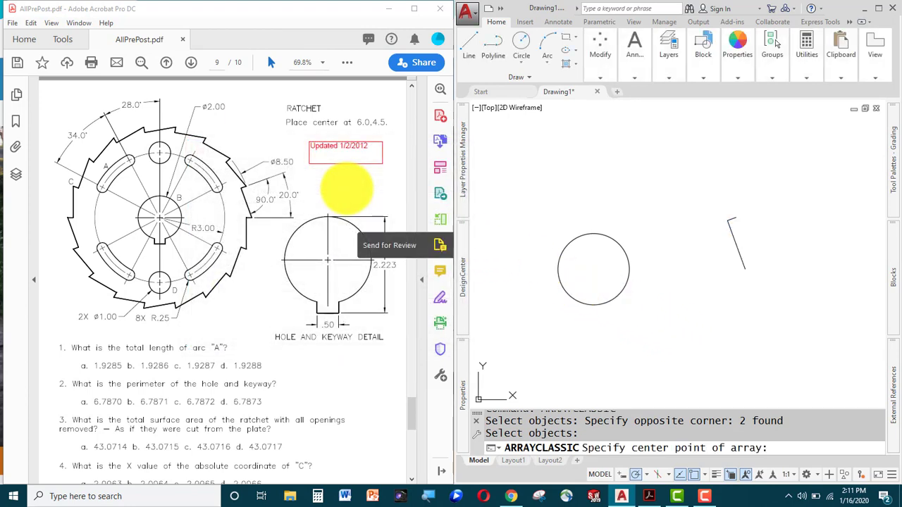
left_click(593, 270)
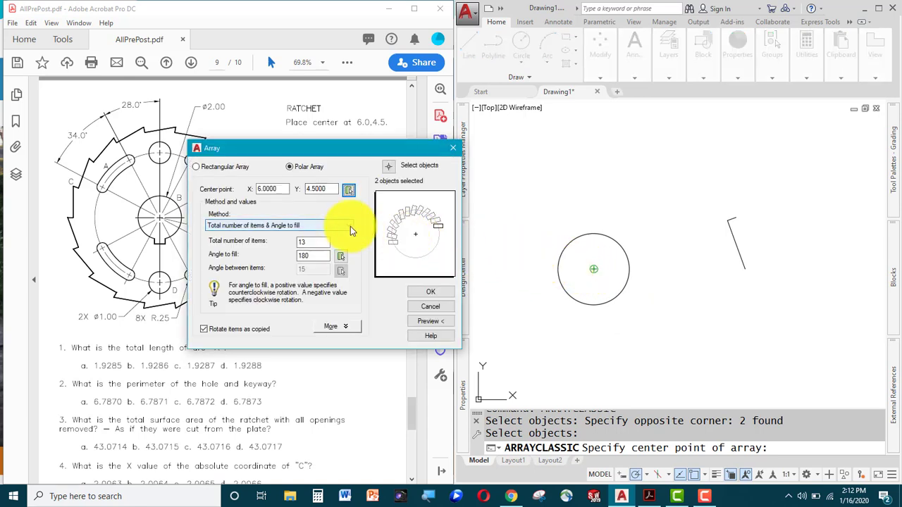
Set the array to fill 360° with 20° between items and preview it.
left_click_drag(356, 156, 379, 142)
left_click(373, 218)
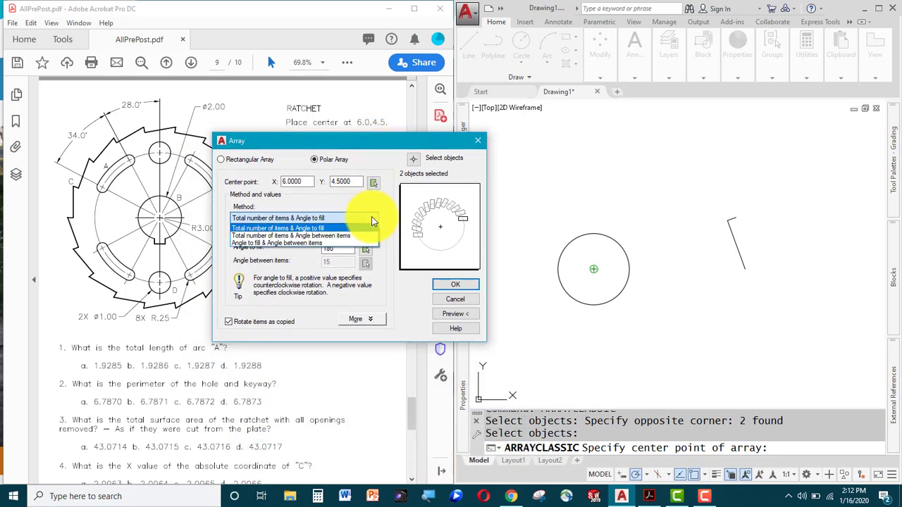
left_click(276, 244)
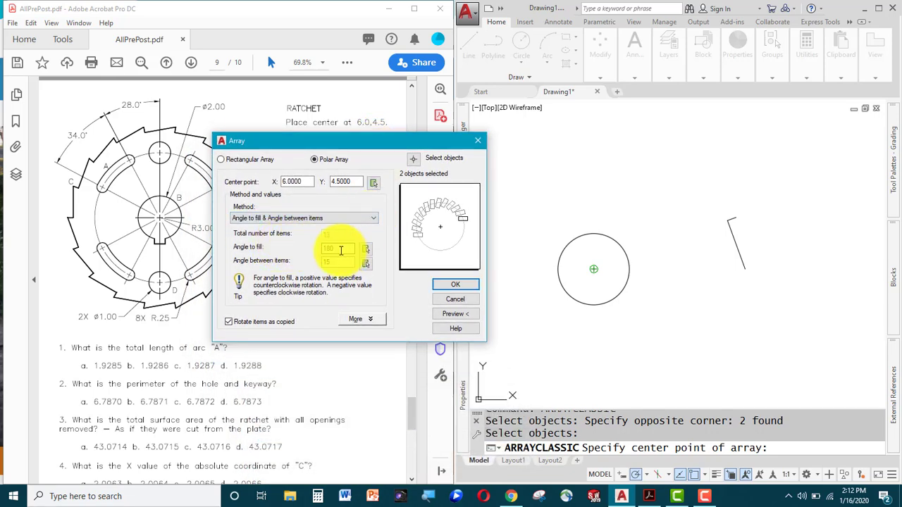
left_click_drag(342, 251, 279, 251)
type("360")
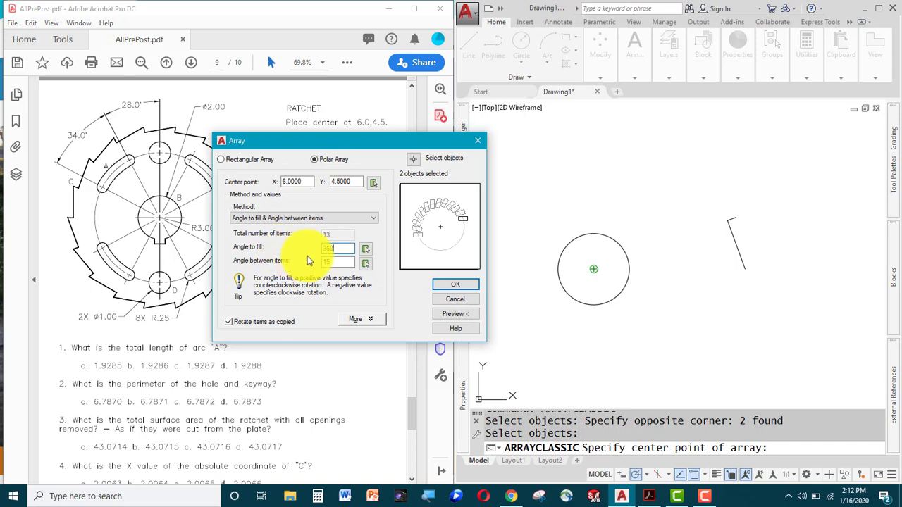
key("Tab")
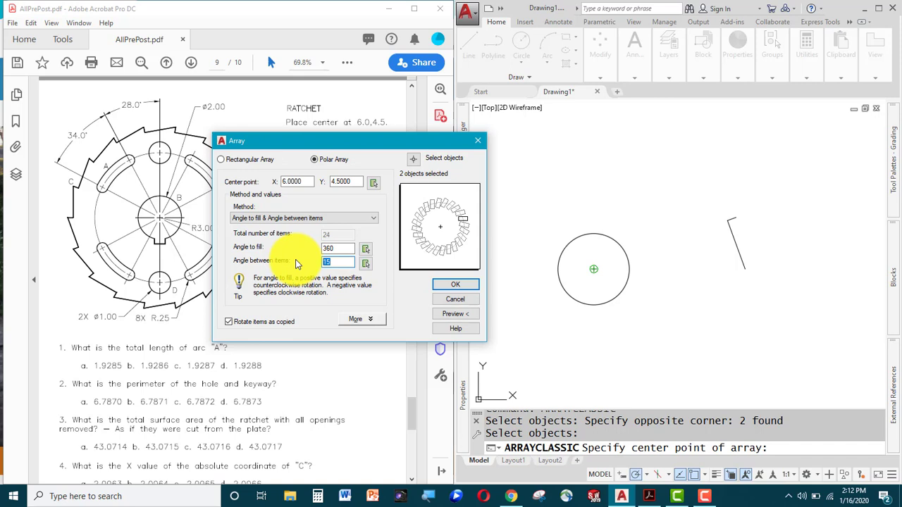
type("20")
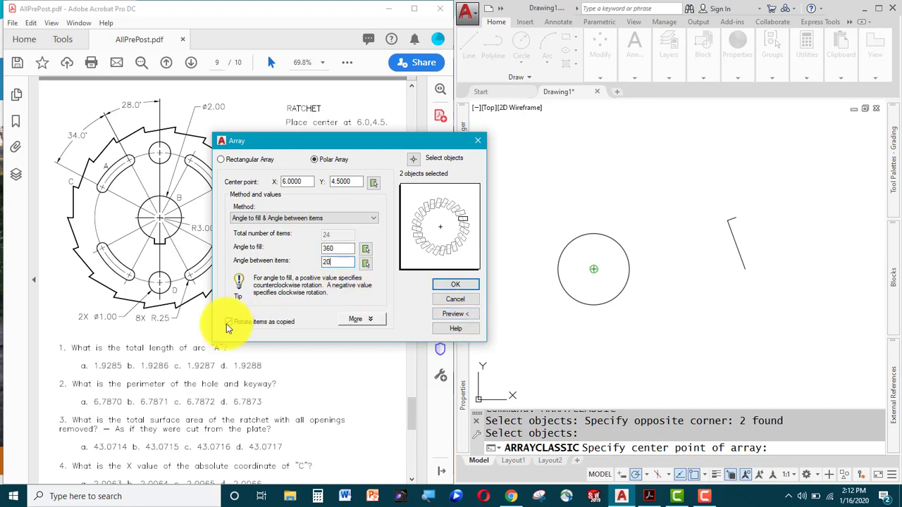
left_click(455, 315)
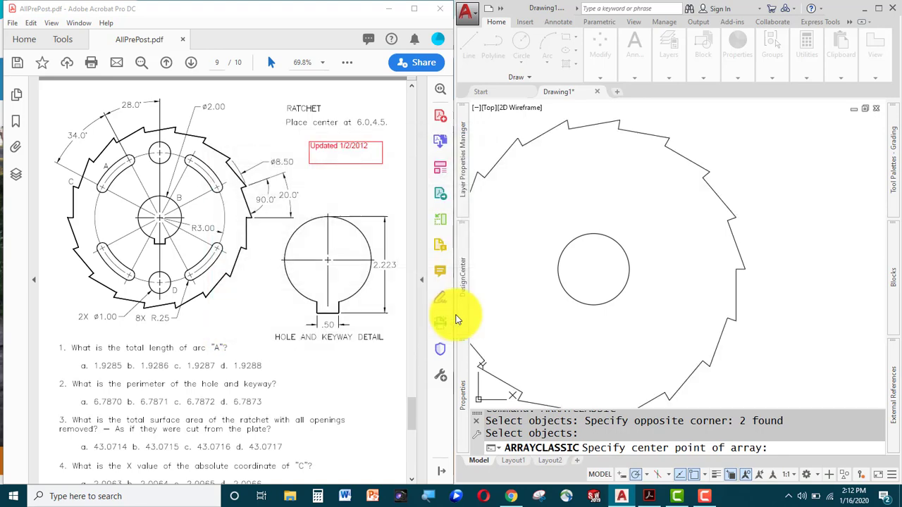
Accept the tooth array, completing the 18-tooth outline around the centre circle.
scroll(718, 282, "down", 2)
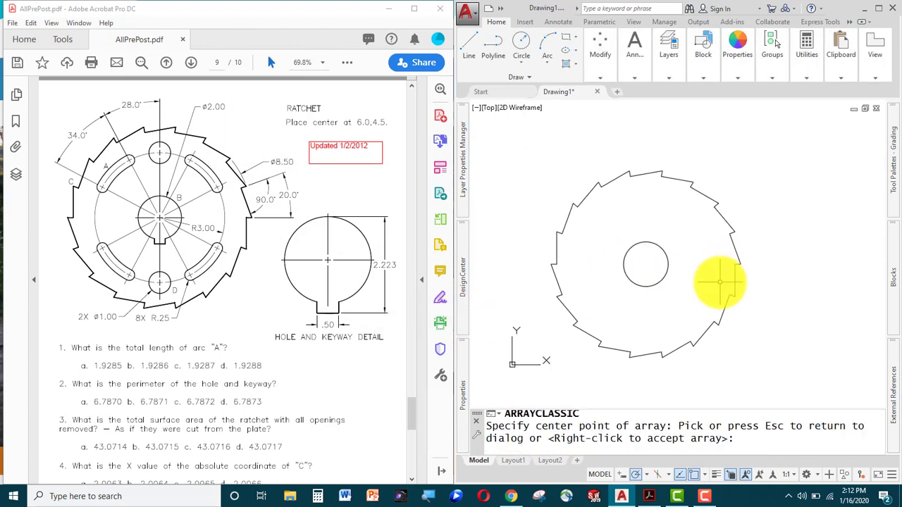
right_click(718, 282)
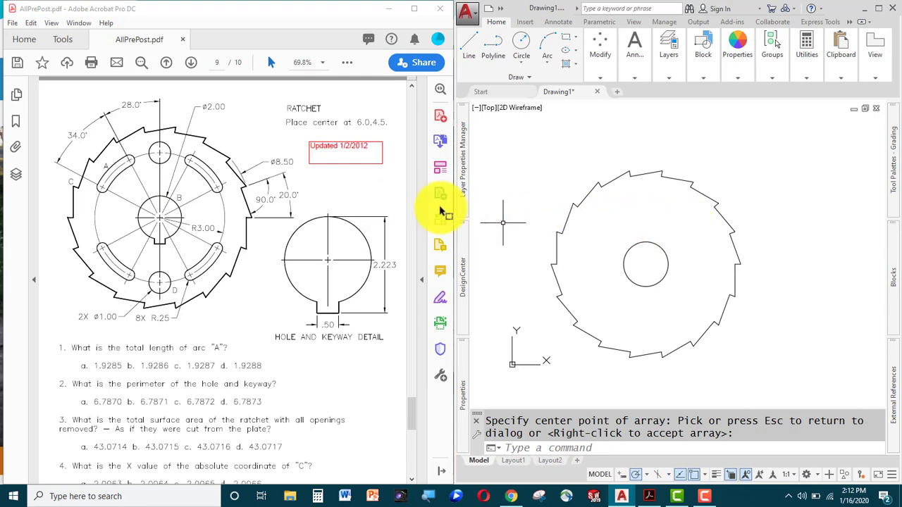
scroll(125, 189, "up", 2)
middle_click_drag(128, 192, 203, 203)
scroll(267, 198, "down", 5)
scroll(268, 197, "up", 4)
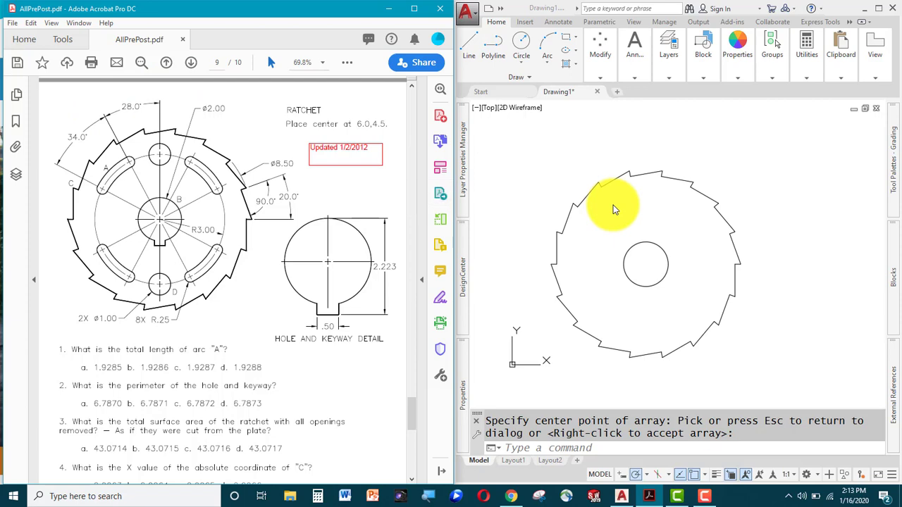
Review the ratchet drawing in the PDF and cancel a stray From snap.
key("Page_Down")
left_click(655, 210)
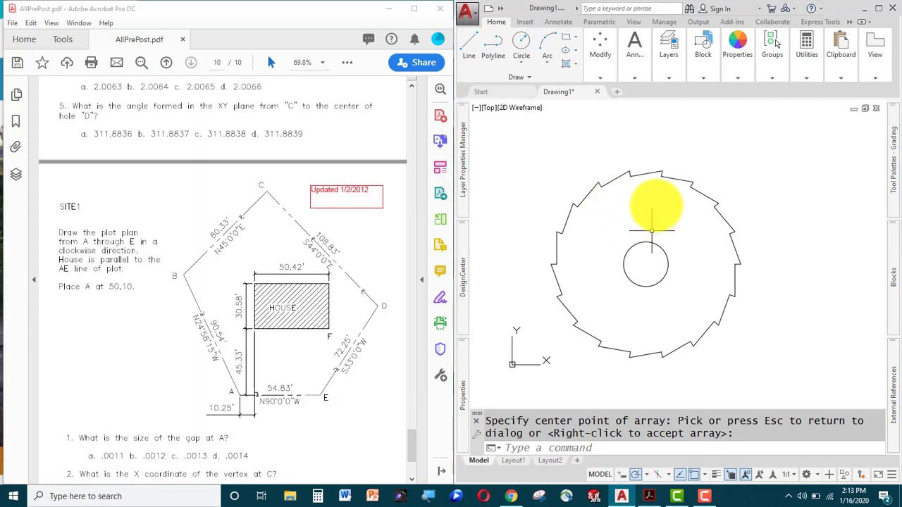
right_click(656, 196, "shift")
left_click(692, 219)
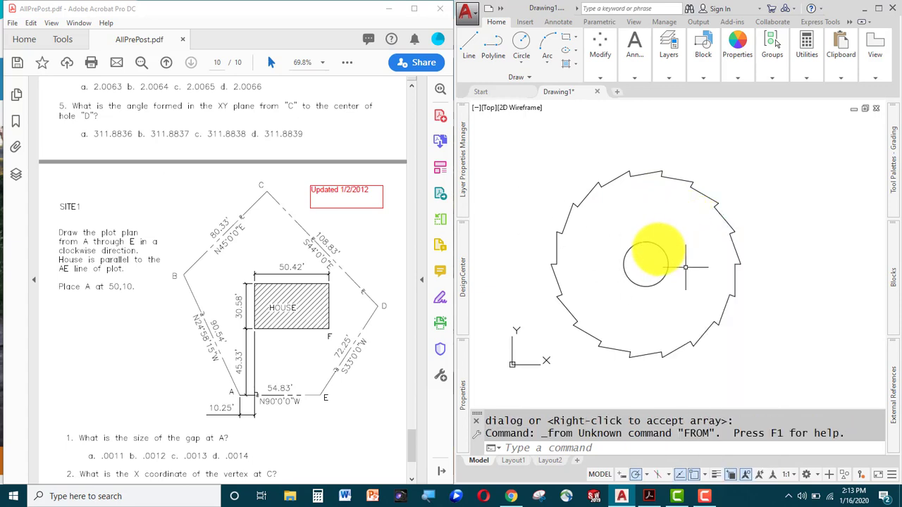
key("Escape")
key("Escape")
scroll(235, 211, "up", 8)
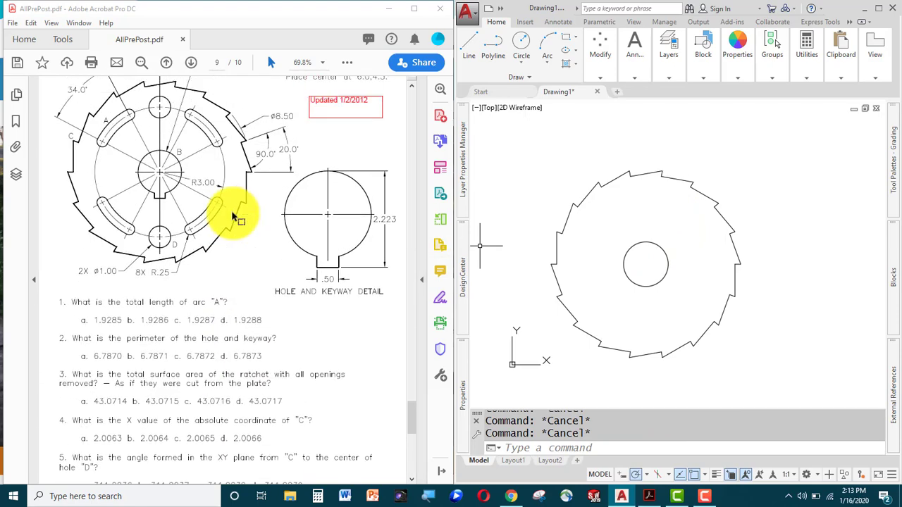
scroll(236, 212, "up", 2)
left_click(778, 220)
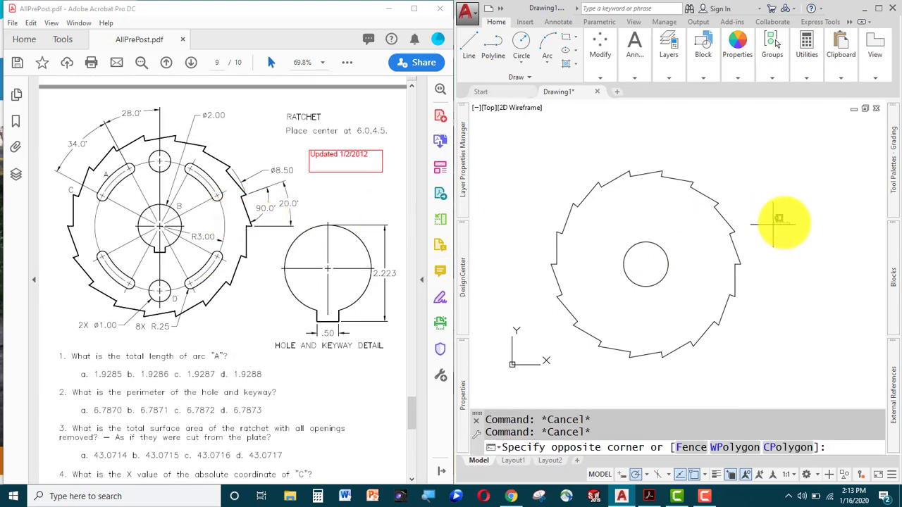
Draw a radius 0.25 circle at @3<118 from the centre hole's centre.
key("Escape")
type("c")
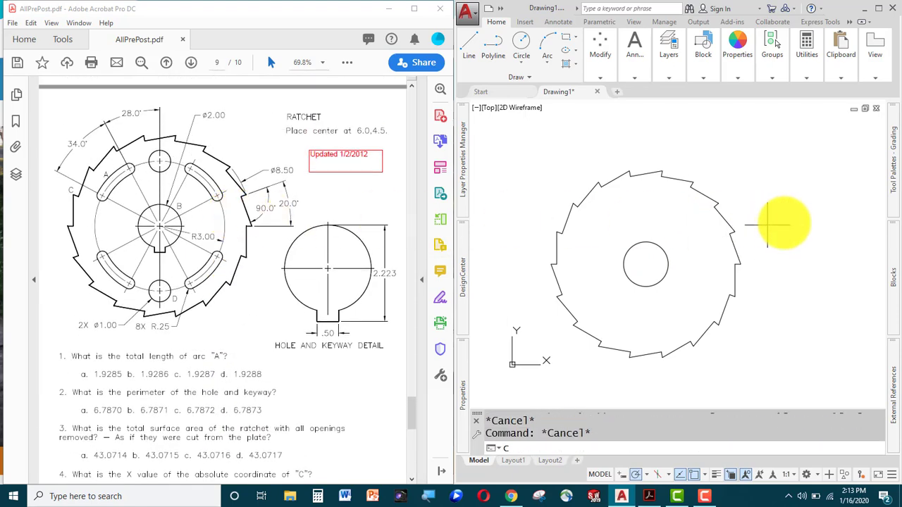
key("Return")
type("from")
key("Return")
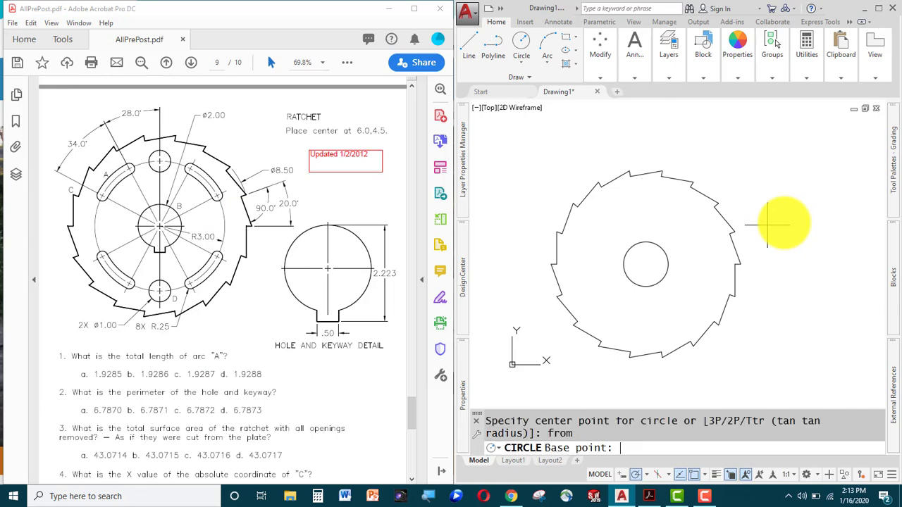
left_click(646, 263)
type("@")
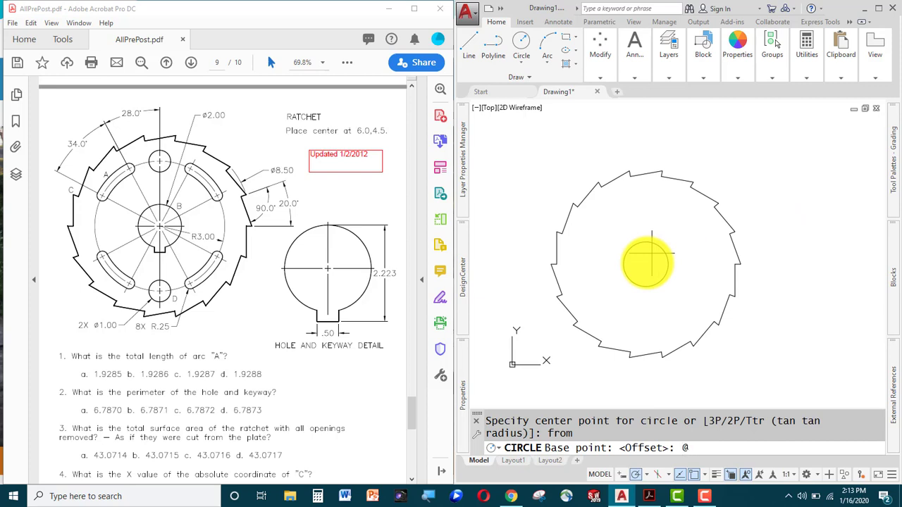
type("3<118")
key("Return")
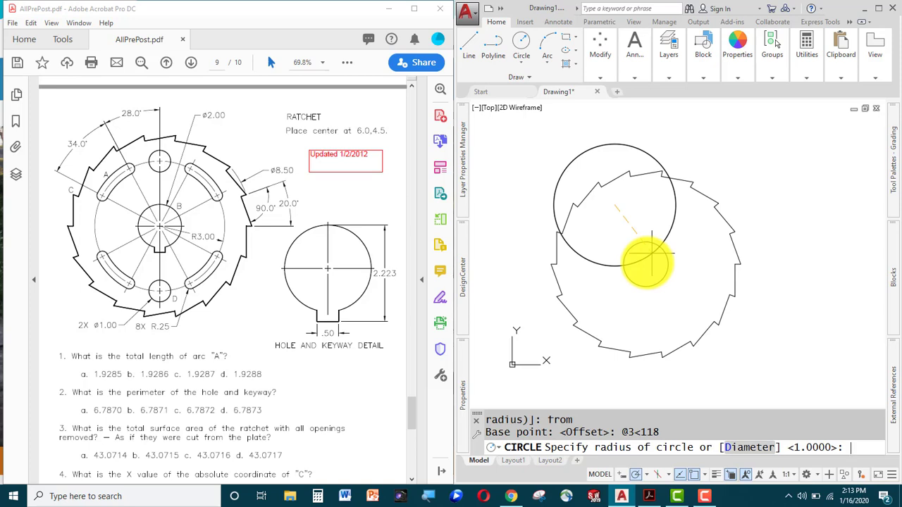
type(".25")
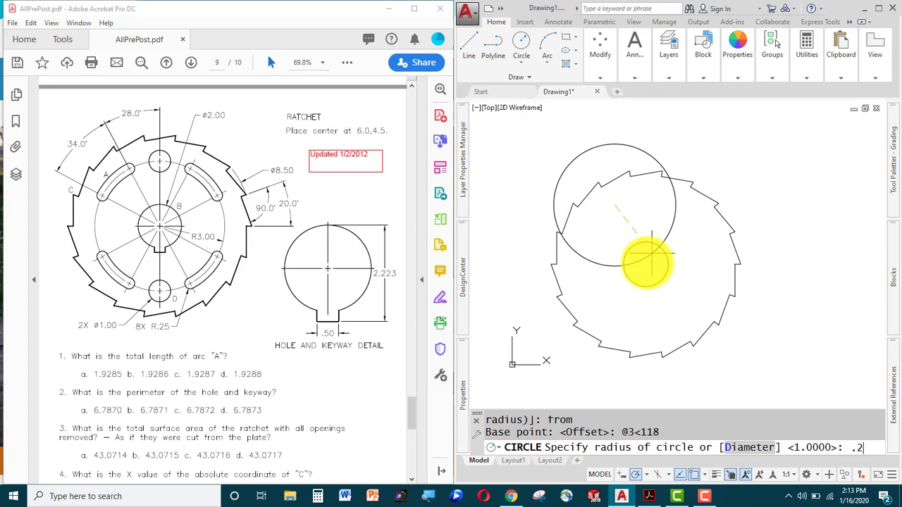
key("Return")
Rotate a copy of the small circle 34° about the ratchet centre.
type("ro")
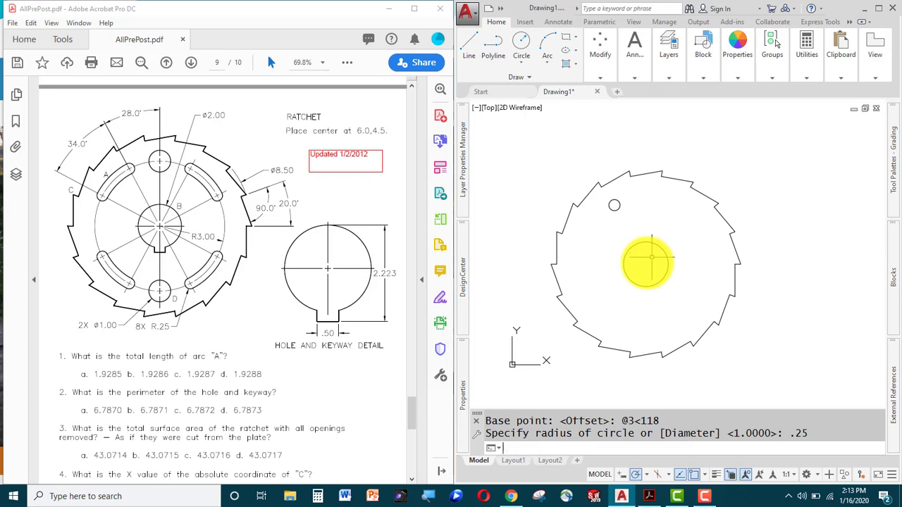
key("Return")
type("lect objects: l")
key("Return")
key("Return")
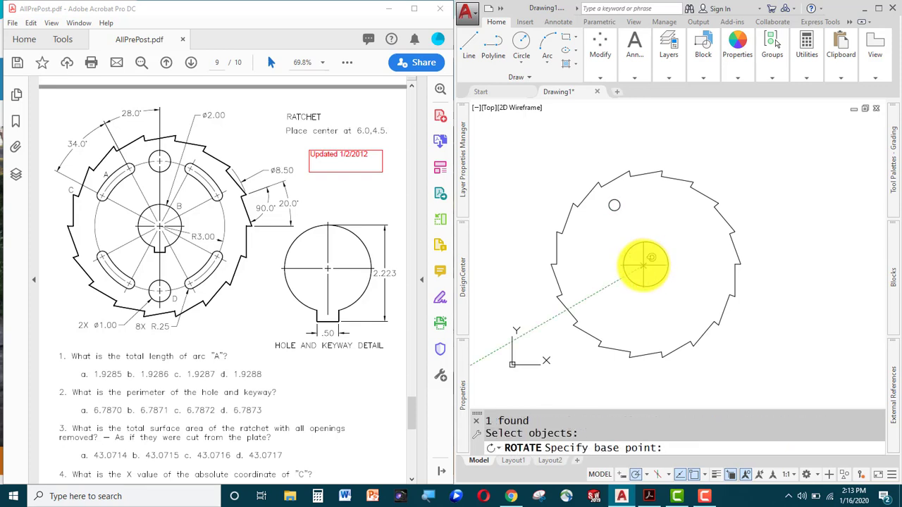
left_click(644, 262)
type("c")
key("Return")
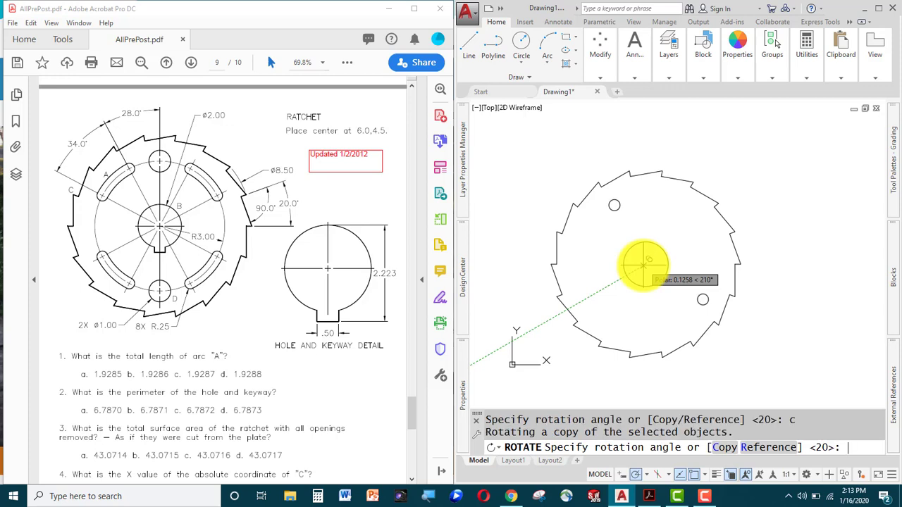
type("34")
key("Return")
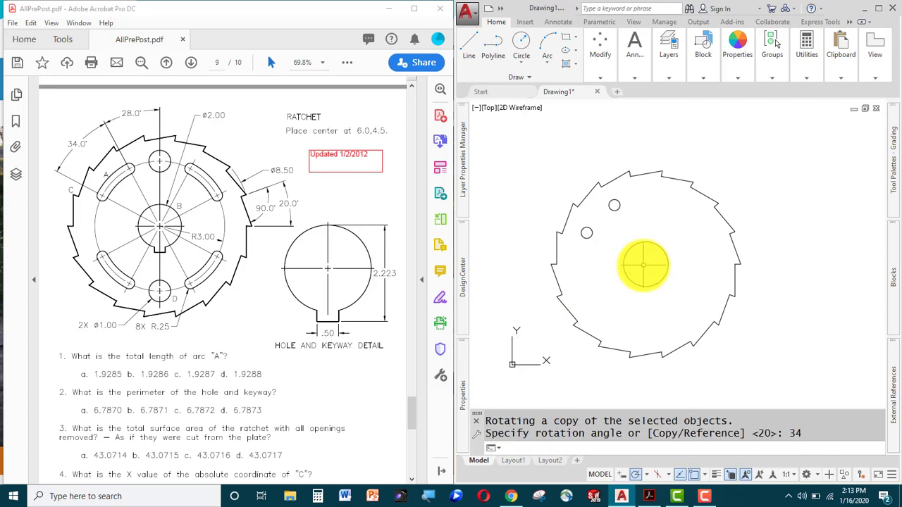
type("c")
key("Return")
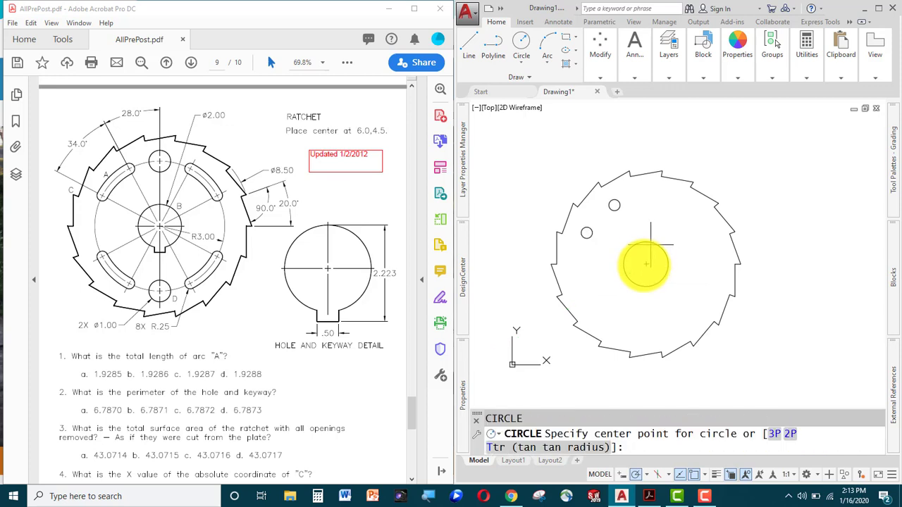
Draw a circle centred on the ratchet centre, tangent to the small hole.
left_click(647, 265)
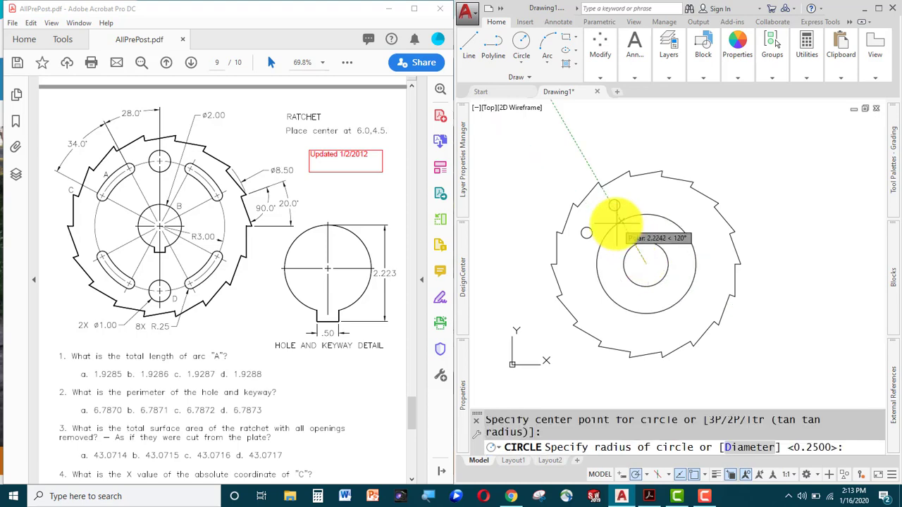
right_click(616, 223, "shift")
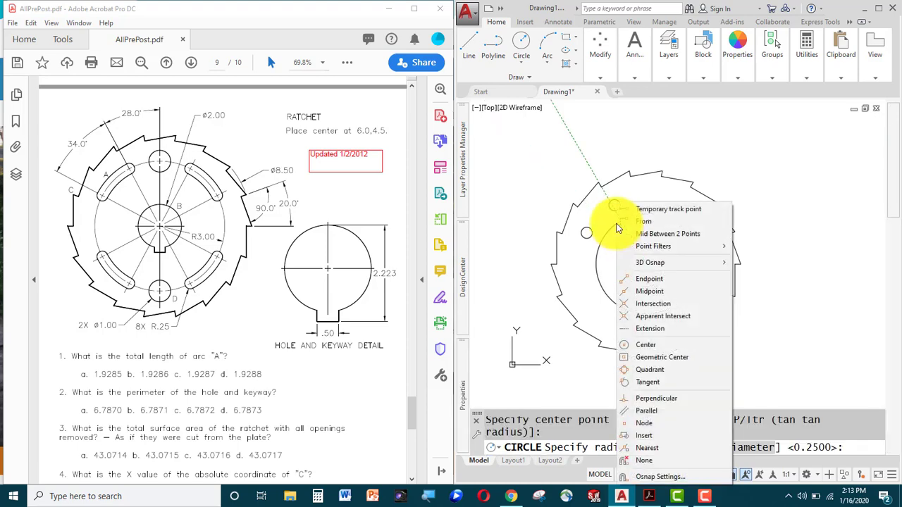
left_click(655, 381)
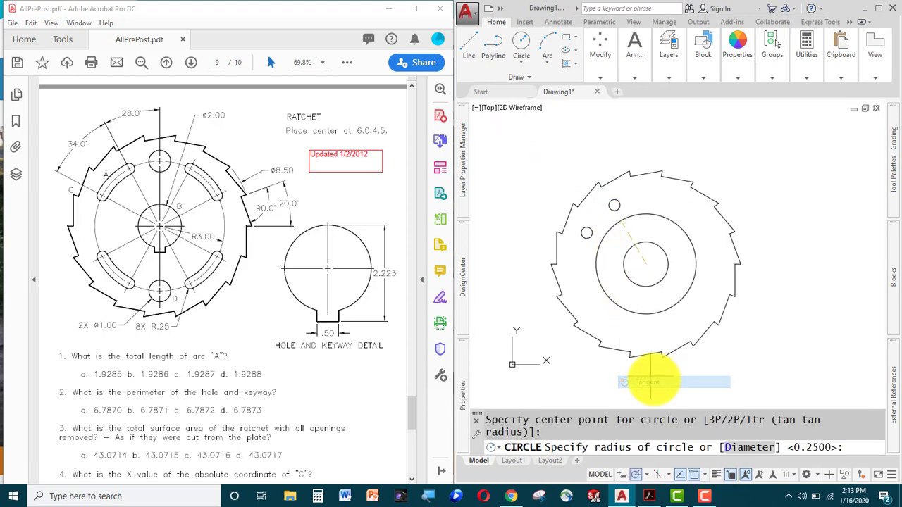
left_click(615, 205)
key("Escape")
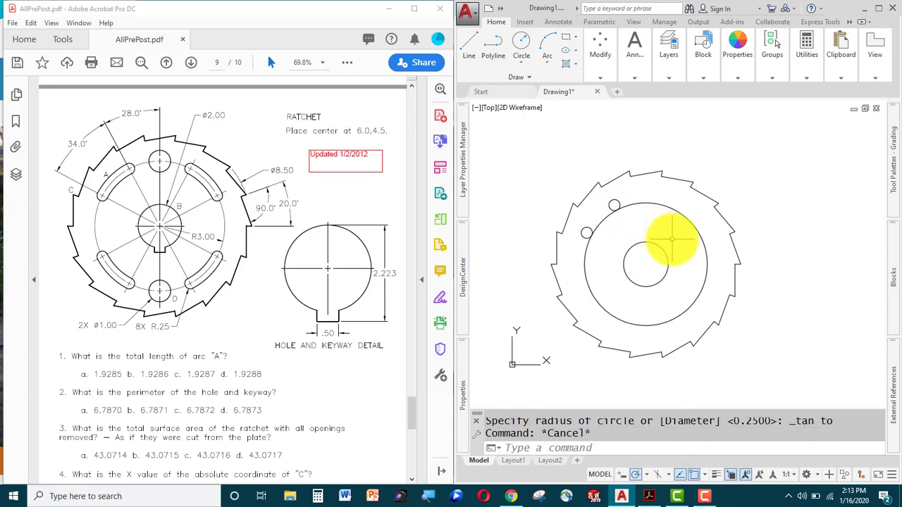
Offset that circle outward by 0.5.
type("o")
key("Return")
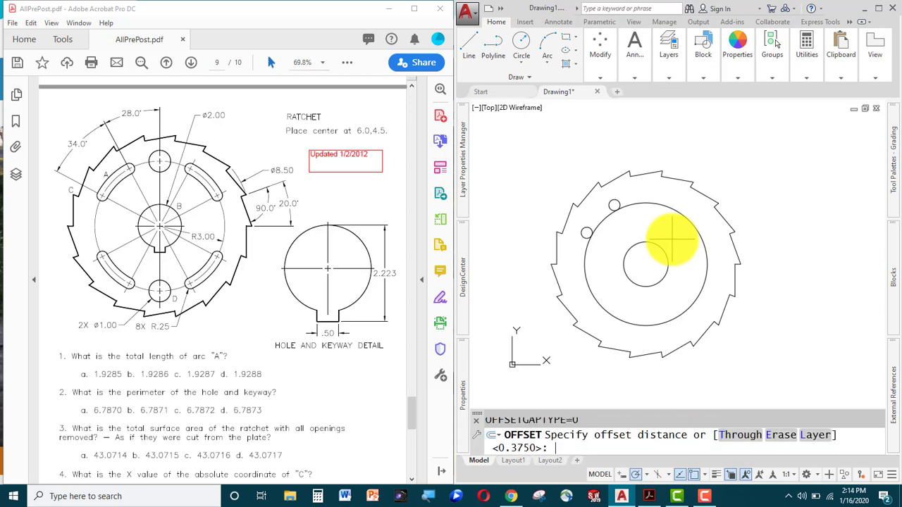
key("Return")
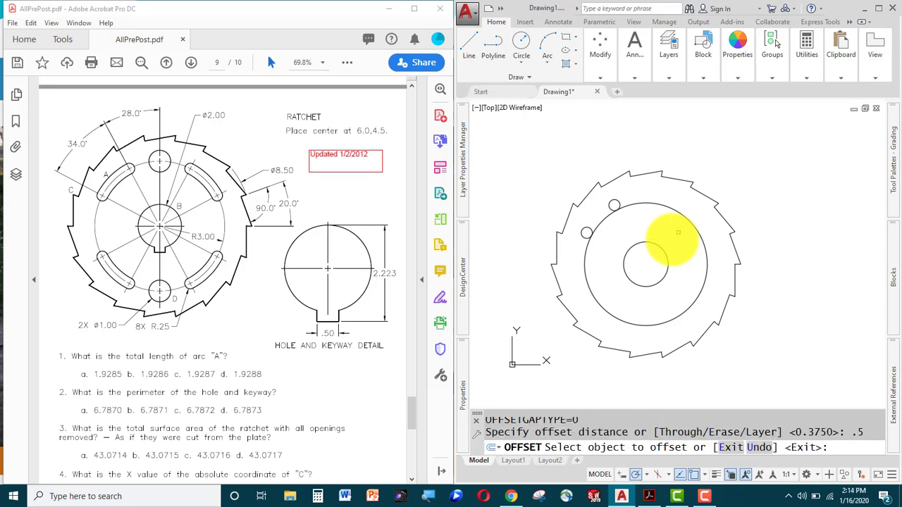
left_click(687, 220)
left_click(700, 186)
key("Escape")
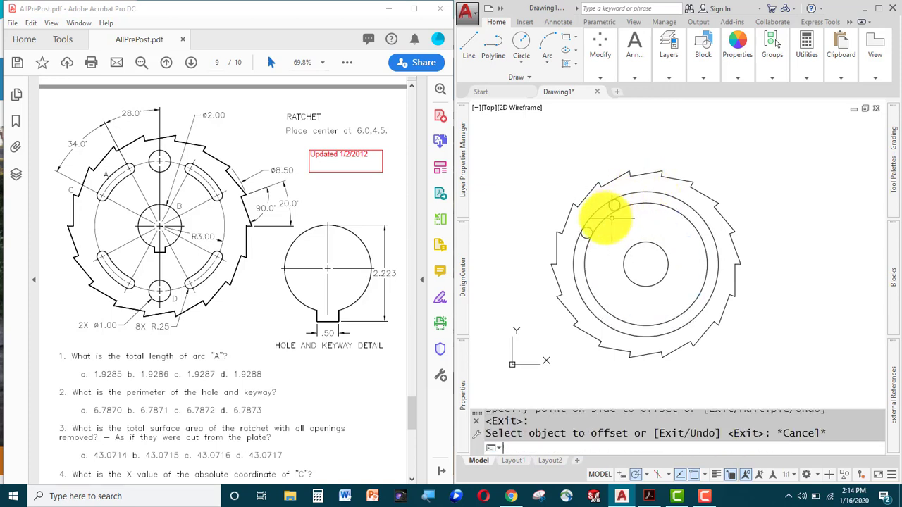
Trim the two concentric circles into arcs forming the slot between the small holes.
type("tr")
key("Return")
key("Return")
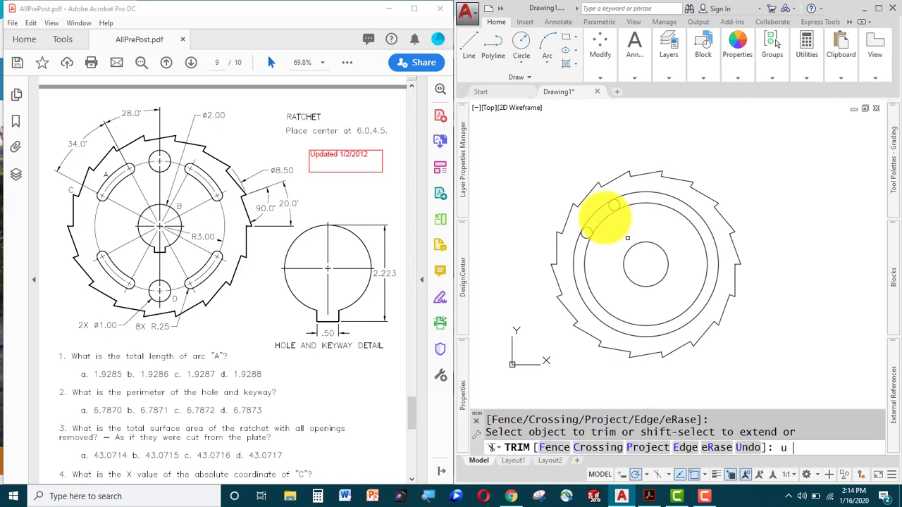
key("Return")
left_click(644, 198)
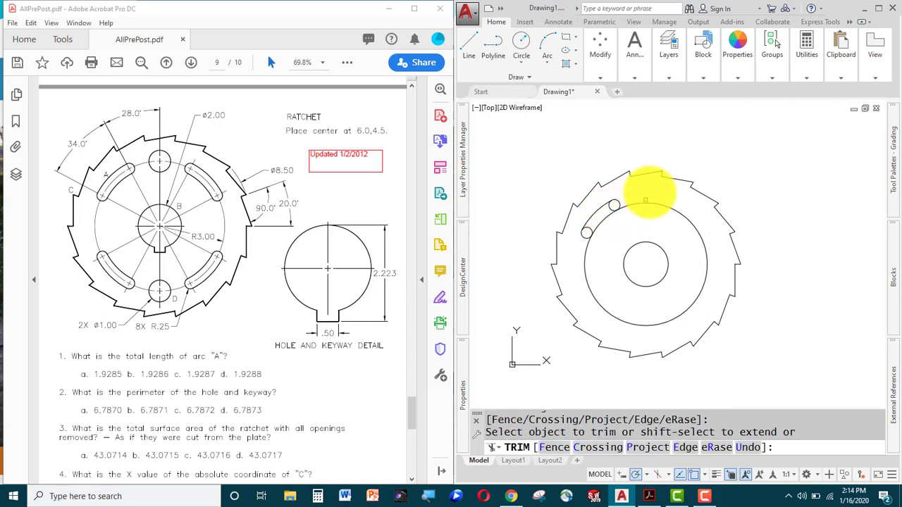
left_click(641, 205)
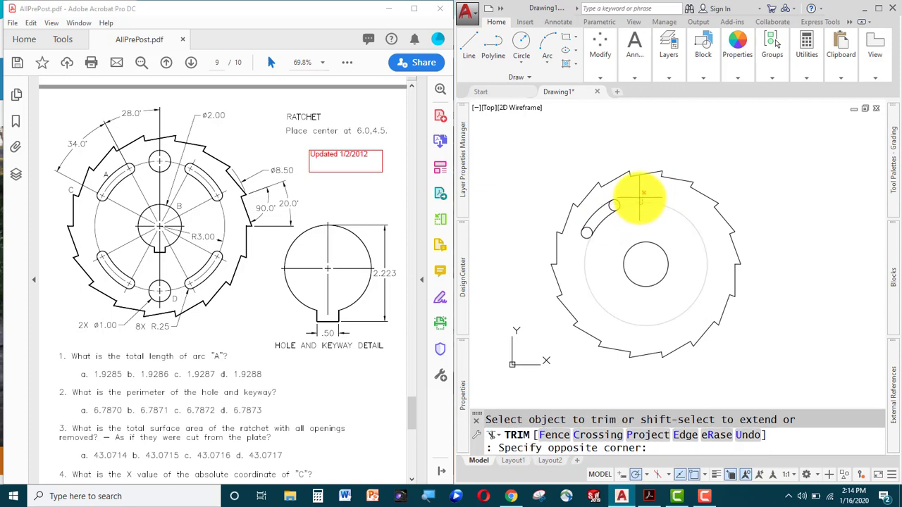
left_click(614, 207)
left_click(613, 208)
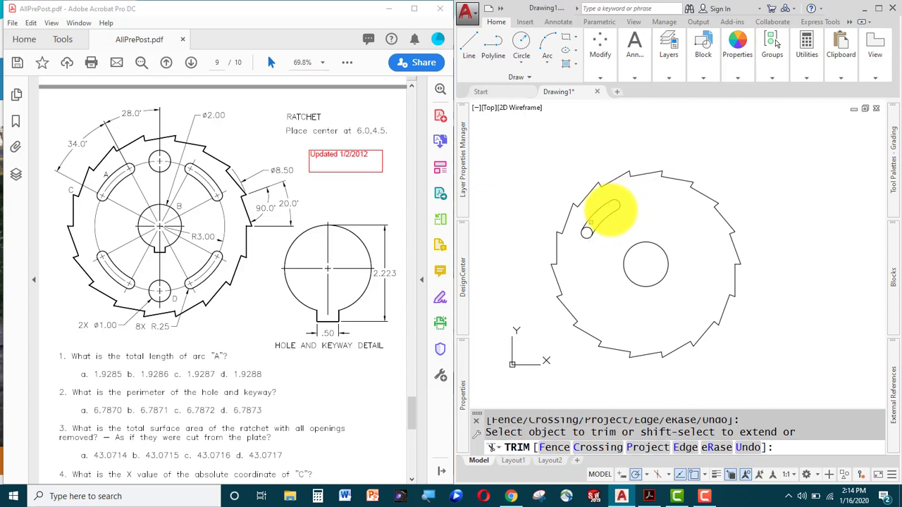
left_click(591, 227)
key("Escape")
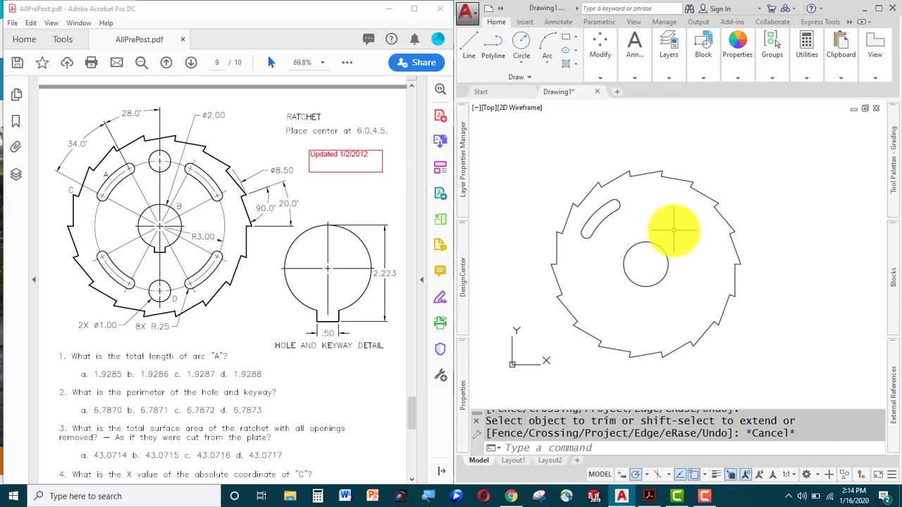
Undo the last four operations, including the slot trim, tangent circle and rotated hole copy.
type("u")
key("Return")
type("u")
key("Return")
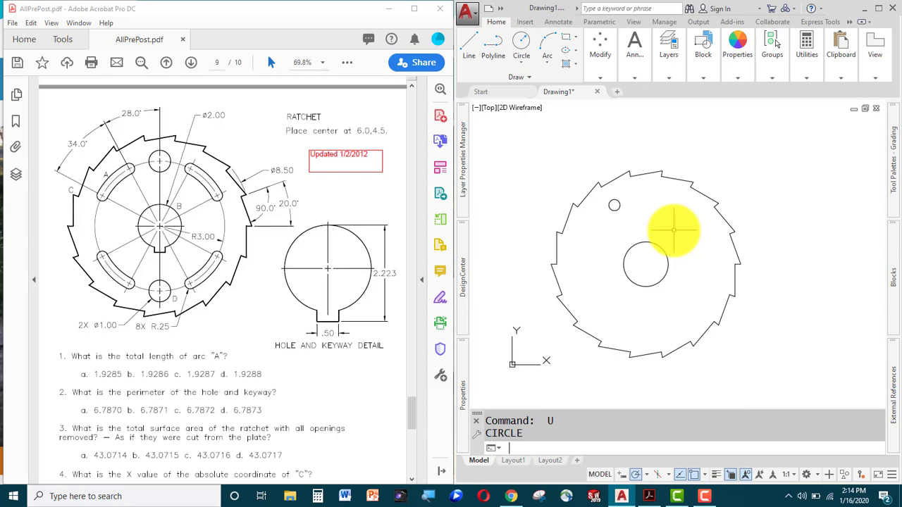
type("u")
key("Return")
type("u")
key("Return")
Draw a 0.5-diameter circle centred 3 units straight up from the ratchet centre.
type("c")
key("Return")
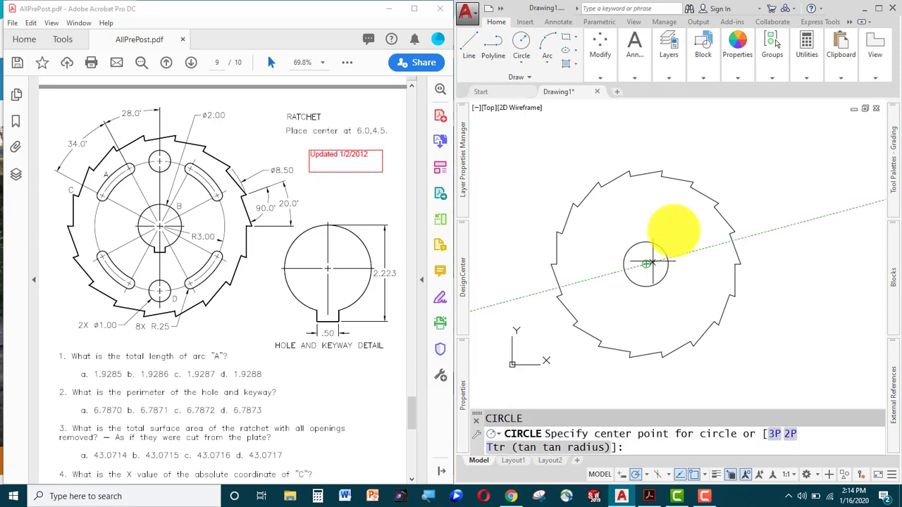
type("3")
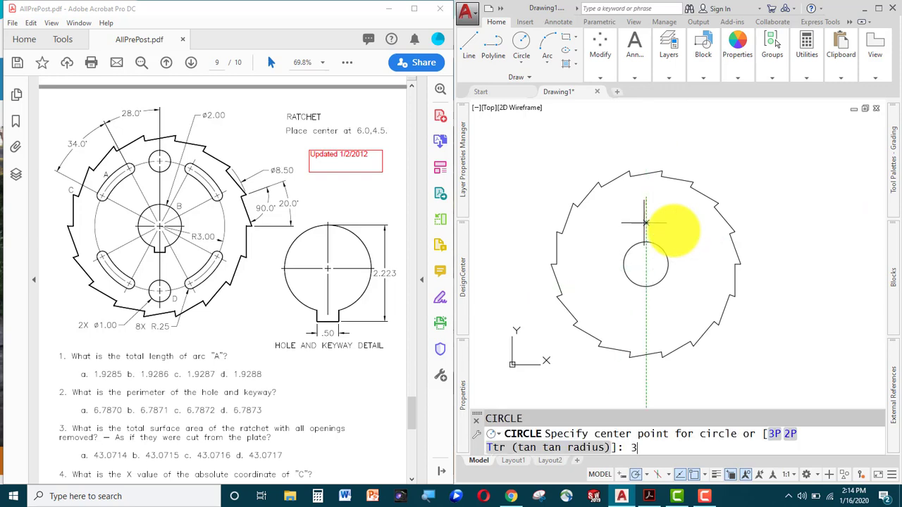
key("Return")
type("d")
key("Return")
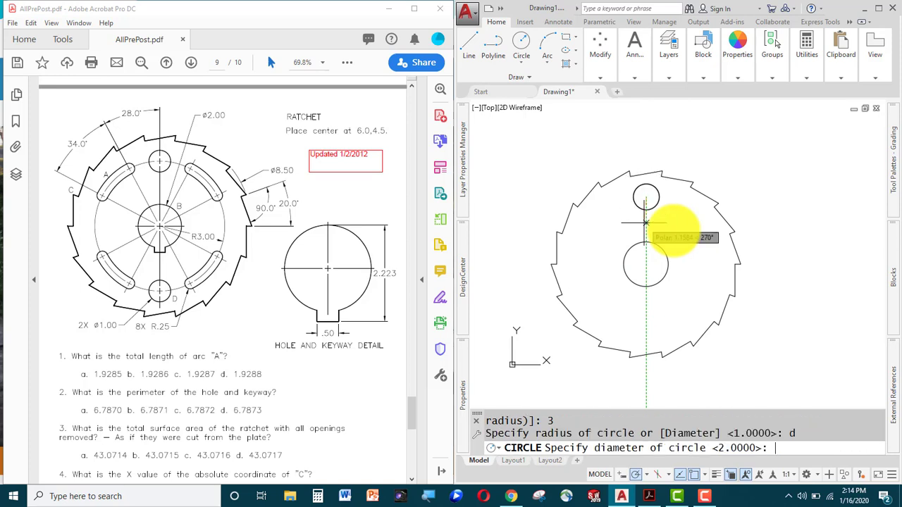
type(".5")
key("Return")
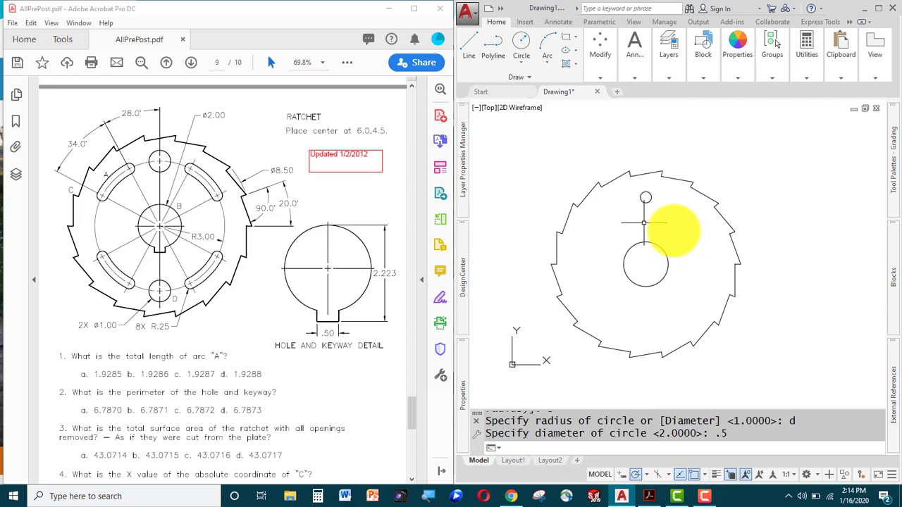
Rotate the small circle 28° about the ratchet centre.
type("ro")
key("Return")
type("lect objects:")
key("Return")
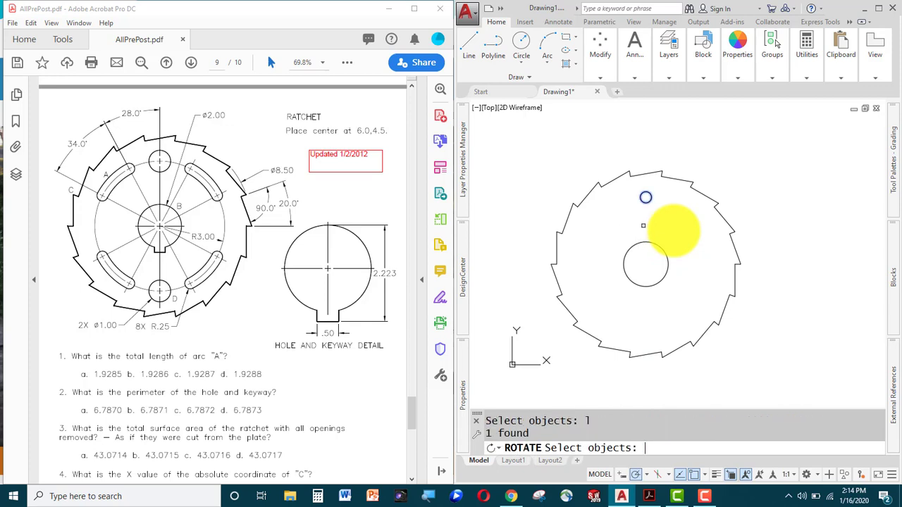
key("Return")
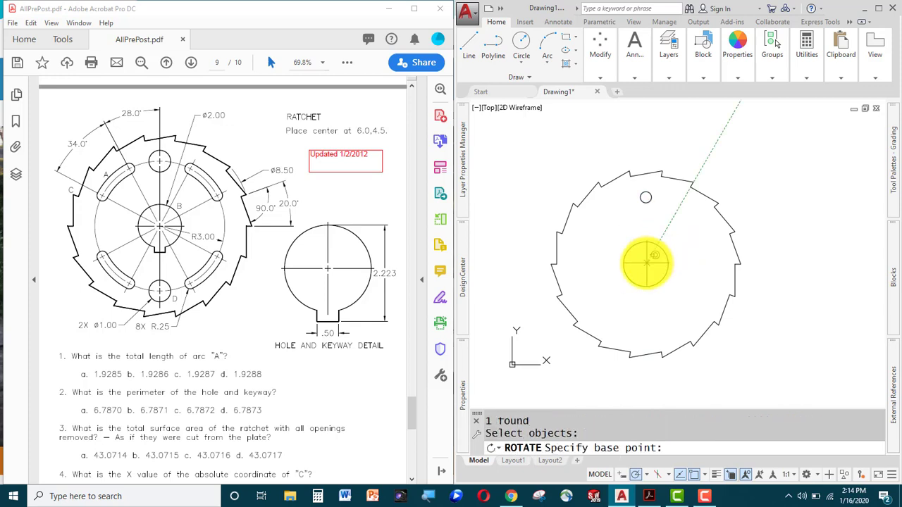
left_click(646, 263)
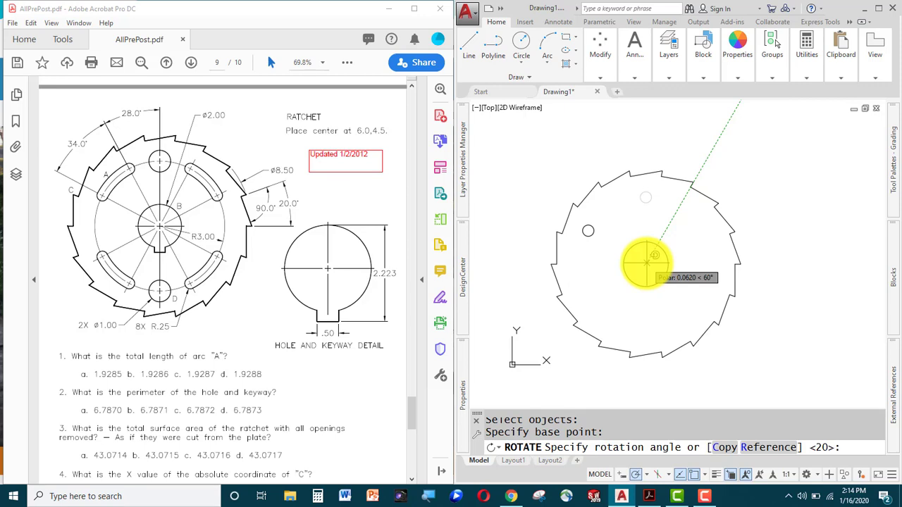
key("Return")
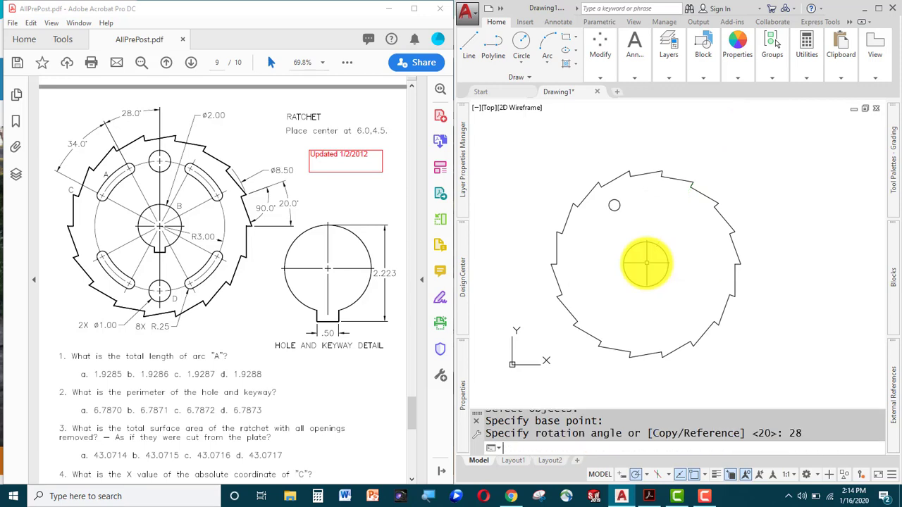
Rotate a copy of the small circle a further 34° about the centre.
type("r")
key("Return")
key("Escape")
key("Escape")
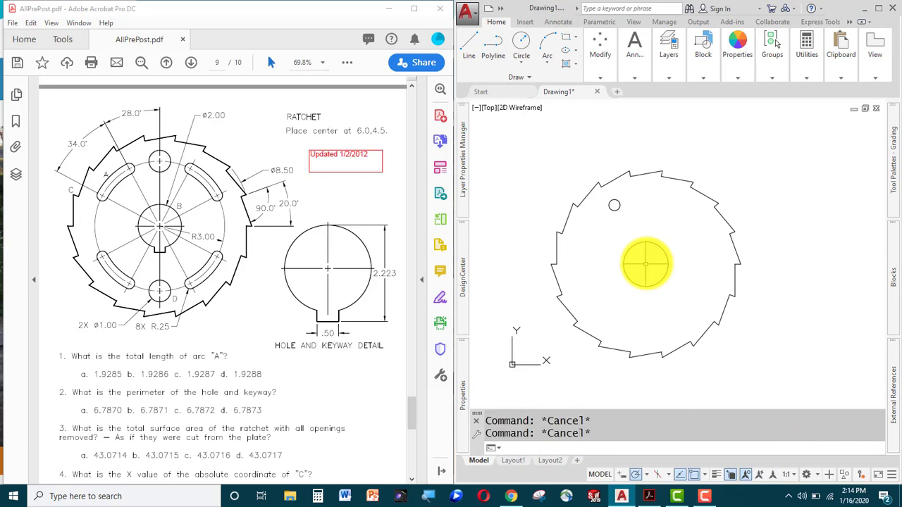
type("ro")
key("Return")
type("lect objects:")
key("Return")
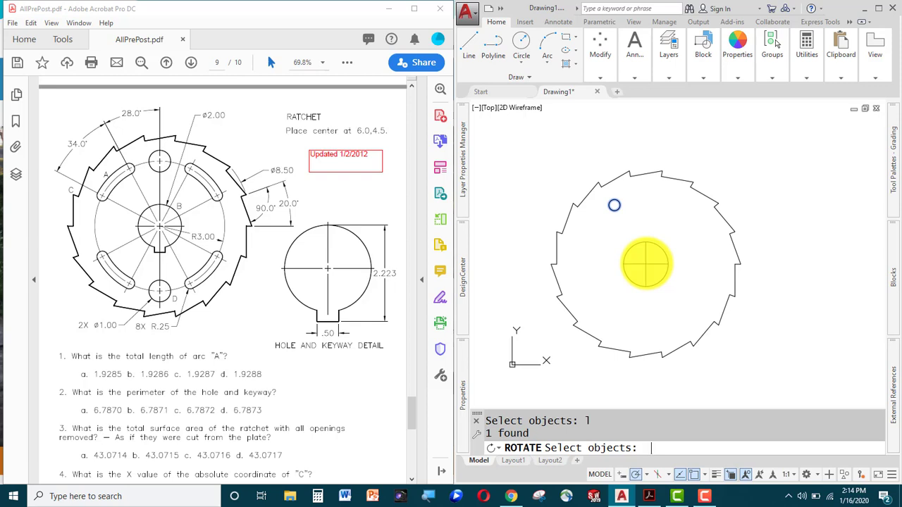
key("Return")
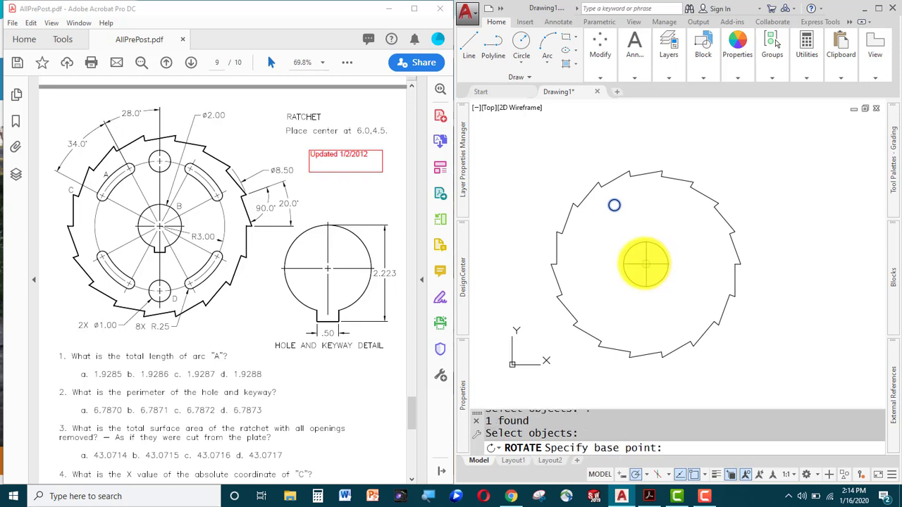
left_click(644, 265)
type("c")
key("Return")
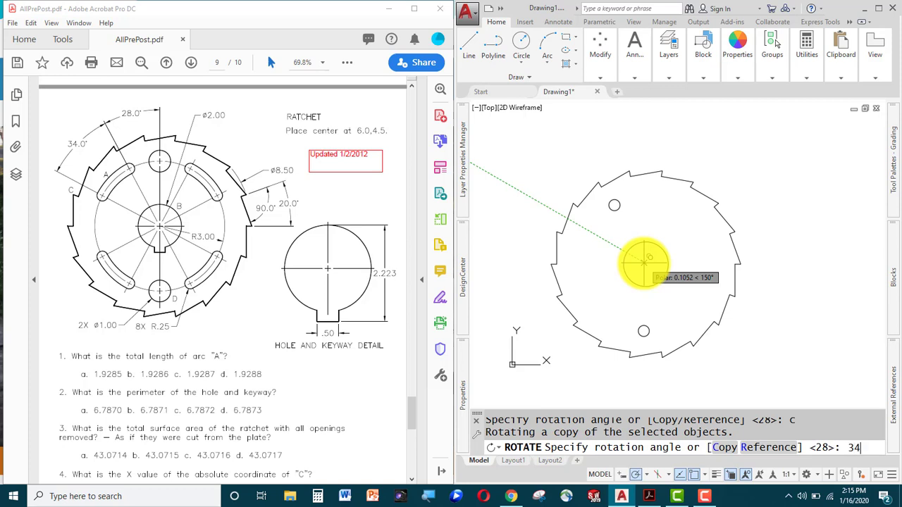
key("Return")
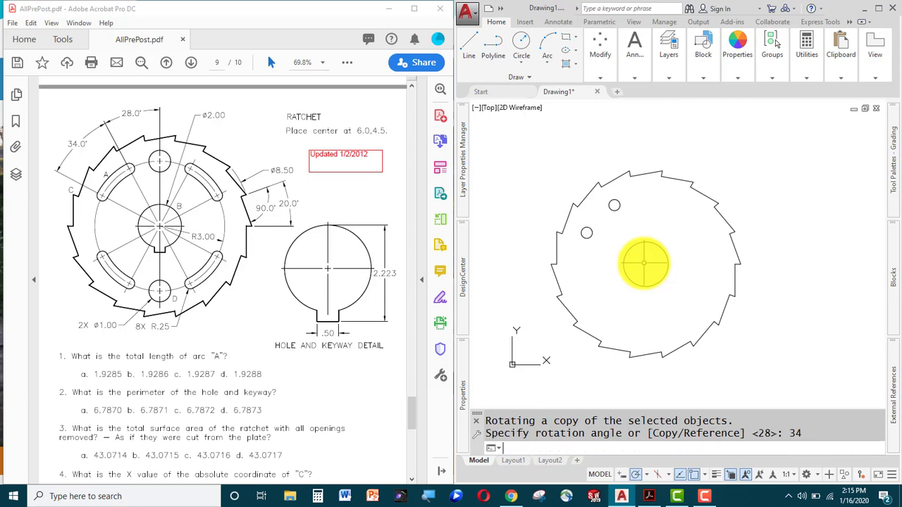
Draw a circle on the ratchet centre, tangent to the small circle.
type("c")
key("Return")
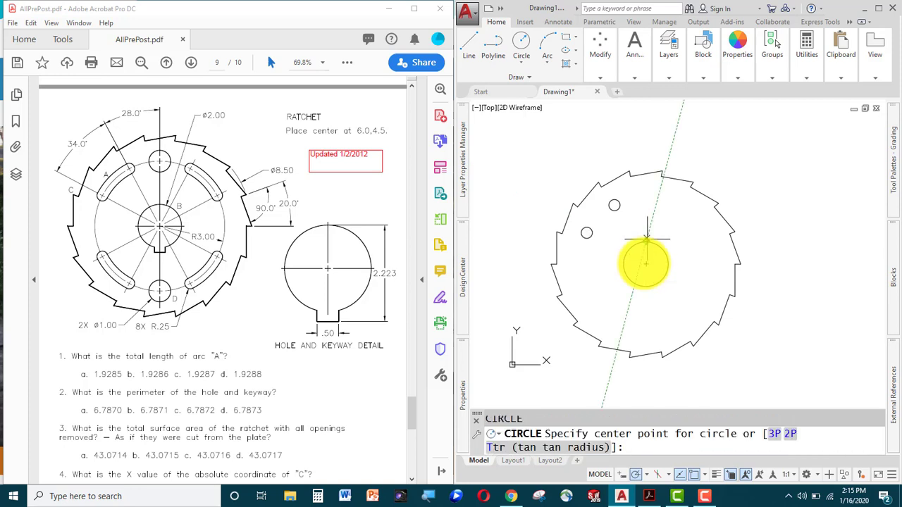
left_click(646, 264)
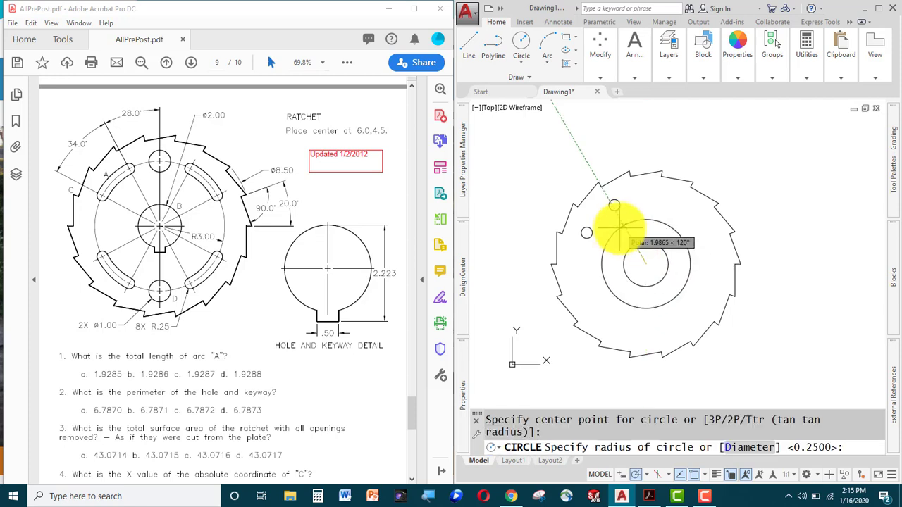
type("tan")
key("Return")
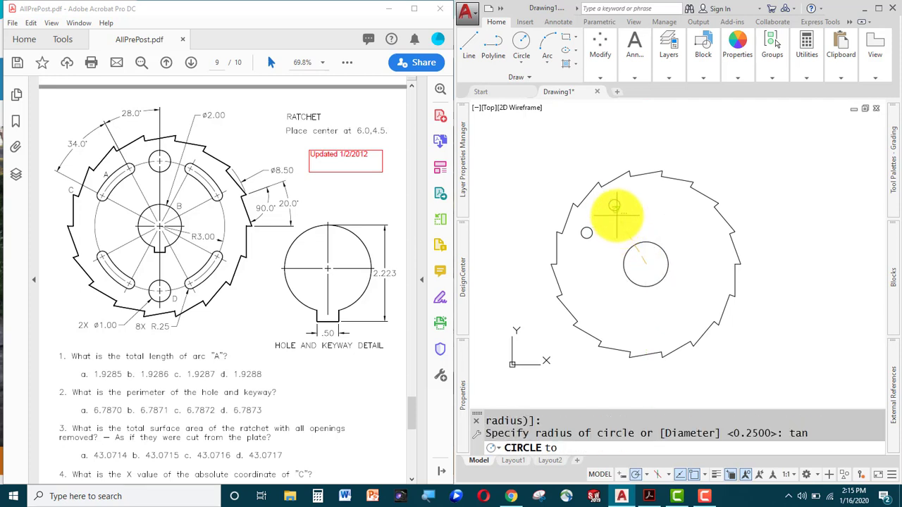
left_click(616, 209)
Offset the new centred circle 0.5 outward.
type("o")
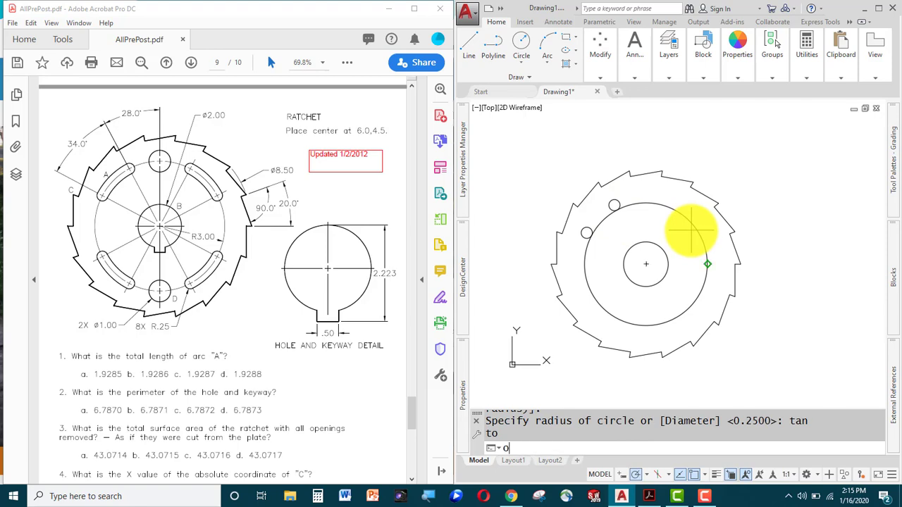
key("Return")
type(".5")
key("Return")
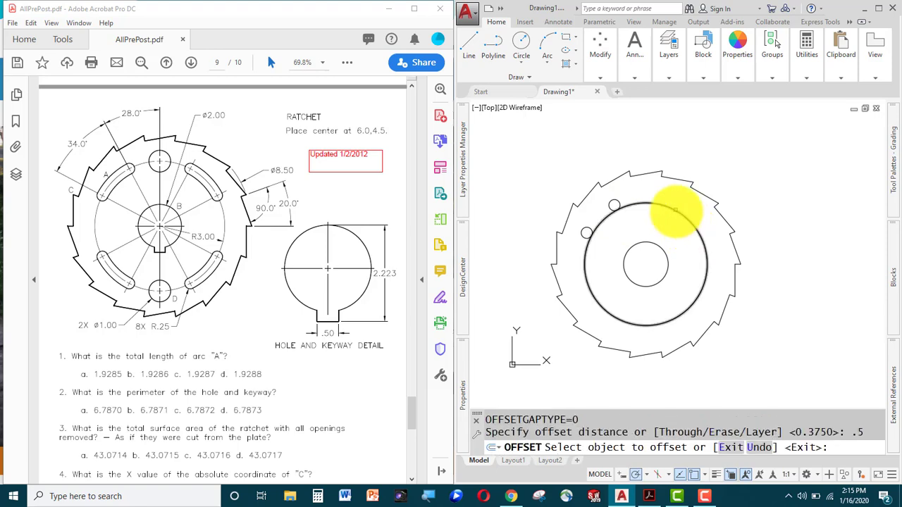
left_click(676, 213)
left_click(681, 189)
key("Escape")
key("Escape")
scroll(616, 231, "up", 8)
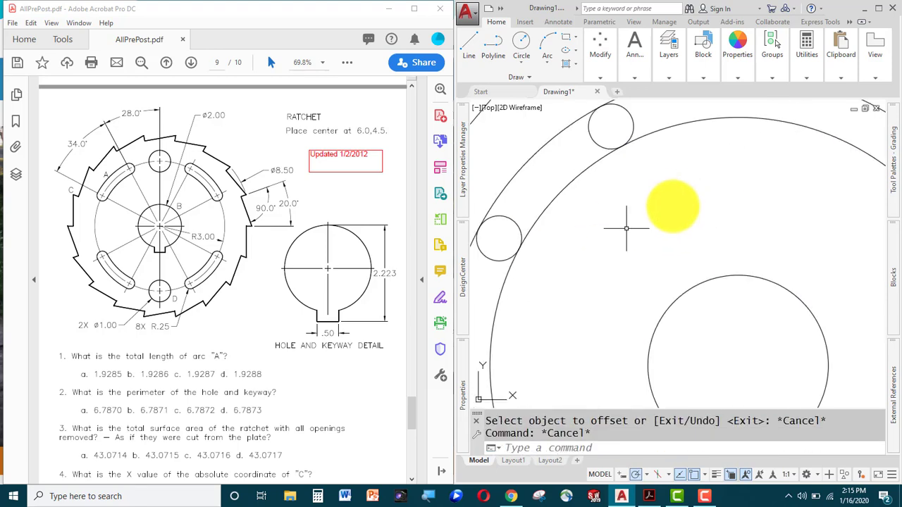
scroll(716, 265, "down", 3)
Trim the concentric circles and small end circles into one round-ended curved slot.
type("ts o")
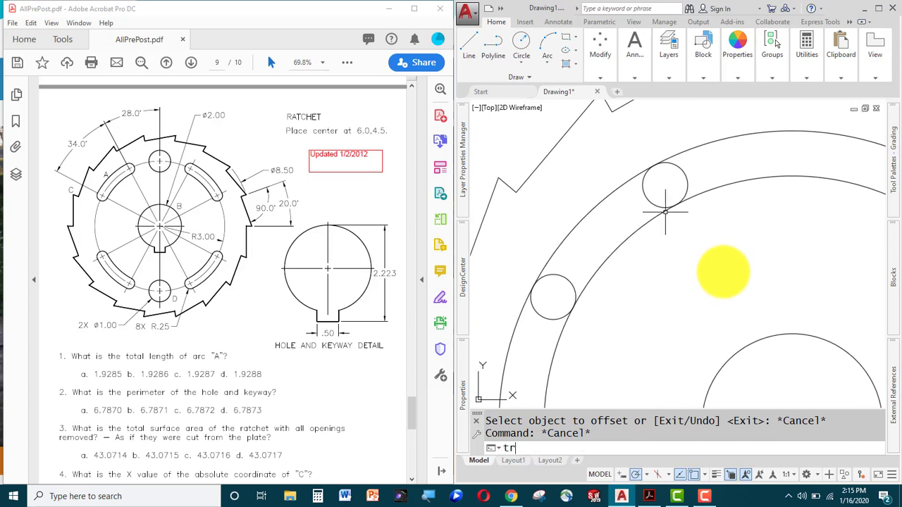
type("r")
key("Return")
key("Return")
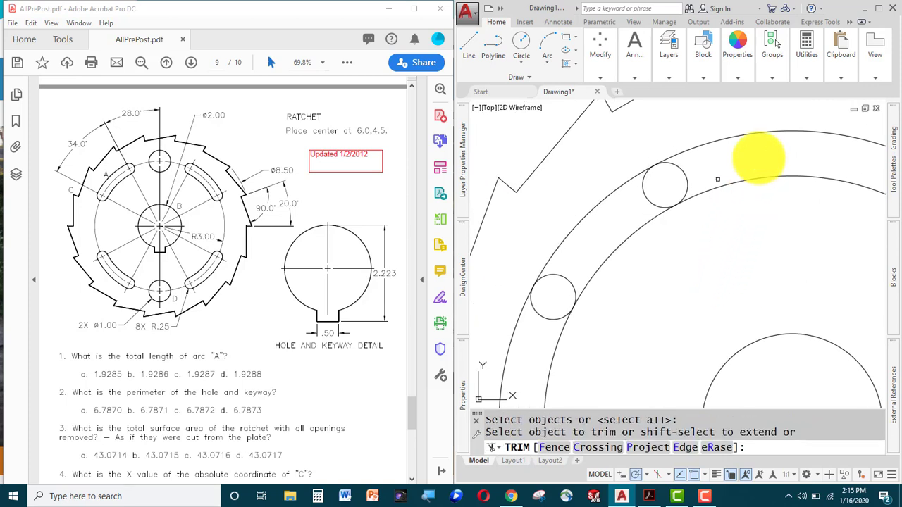
left_click(771, 119)
left_click(706, 274)
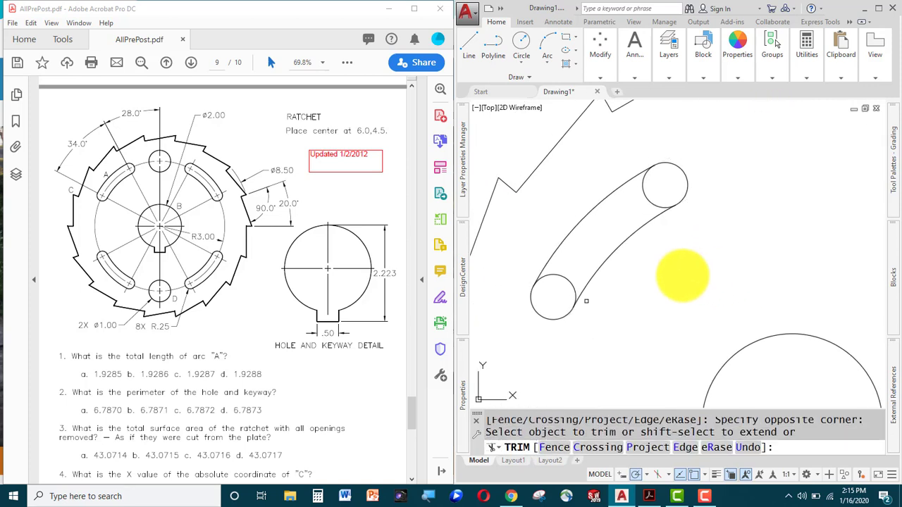
left_click(549, 288)
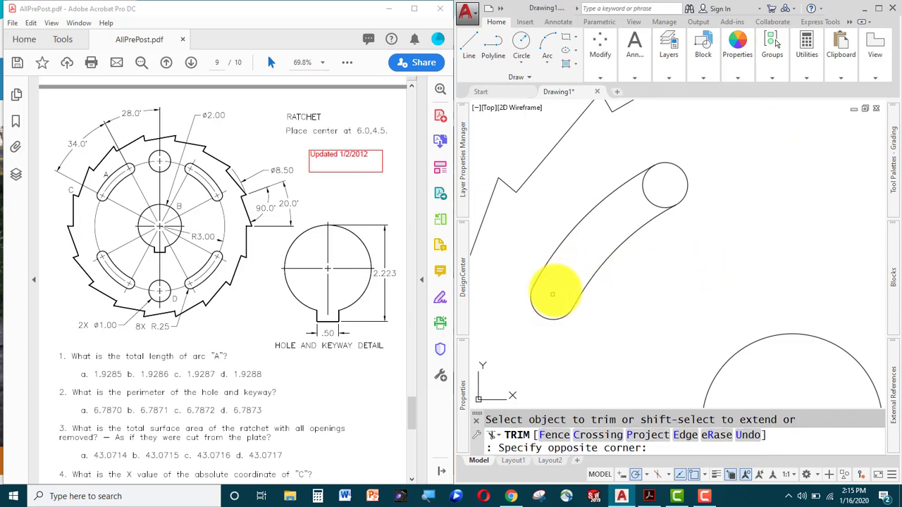
left_click(656, 187)
left_click(603, 218)
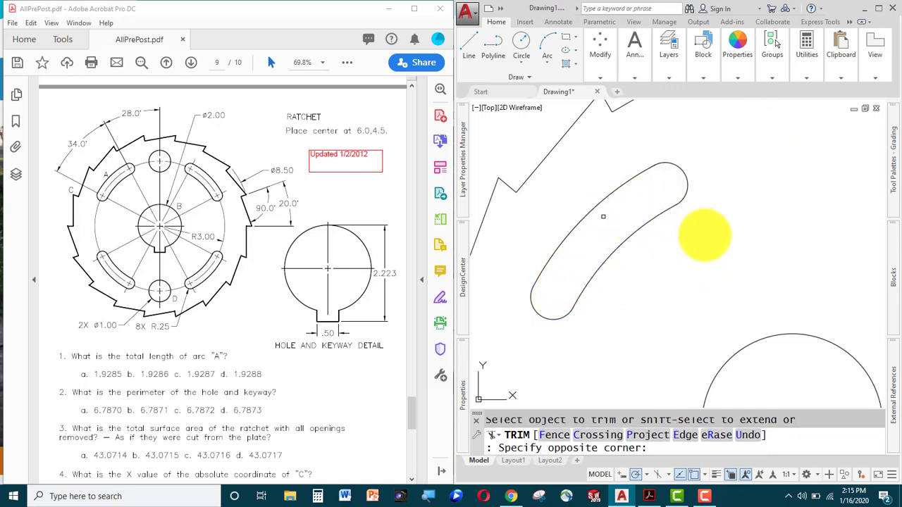
key("Escape")
key("Escape")
scroll(734, 240, "down", 5)
middle_click_drag(733, 240, 620, 212)
Mirror the curved slot about a vertical line through the centre hole.
type("mi")
key("Return")
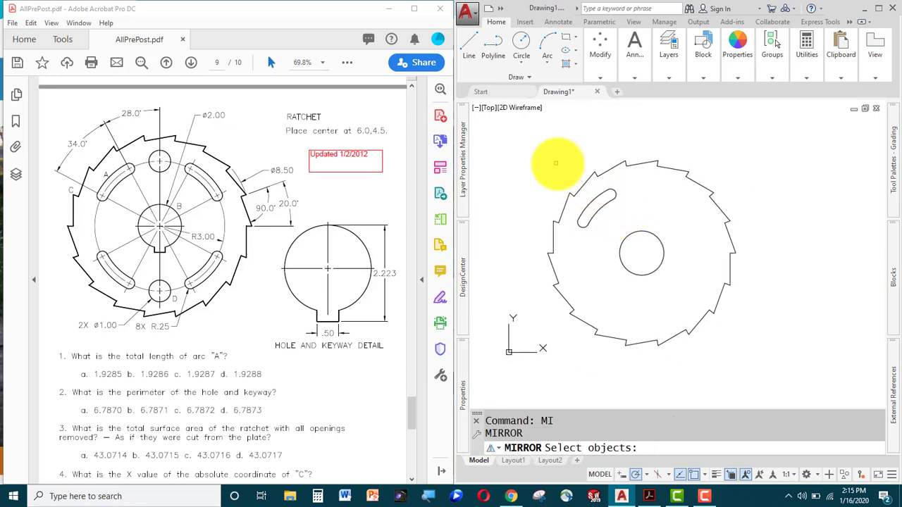
left_click(529, 140)
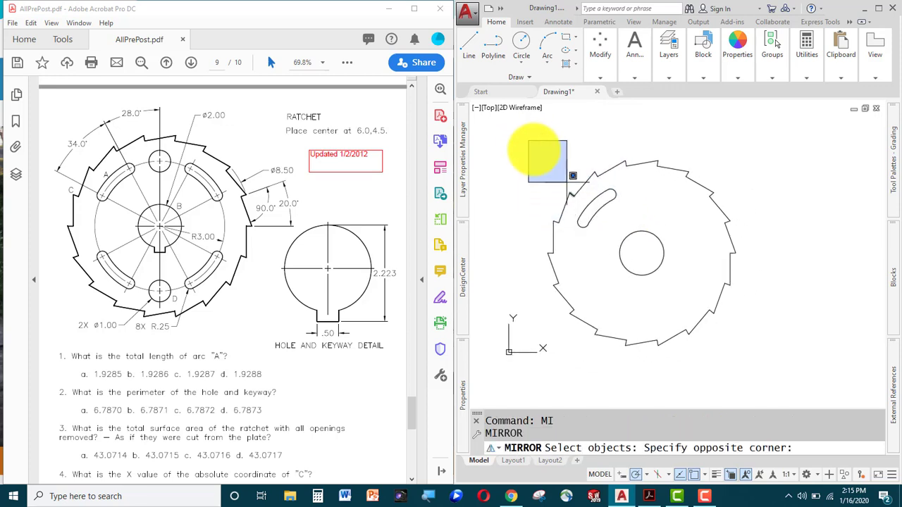
key("Escape")
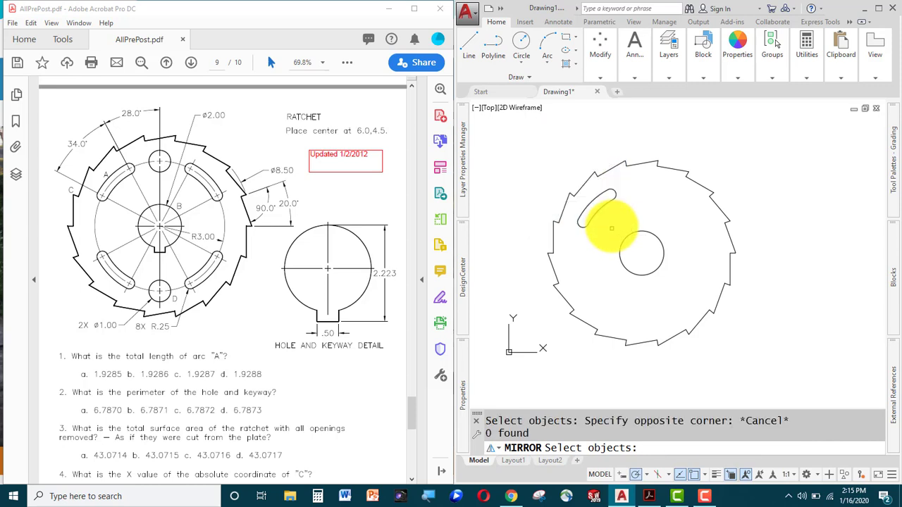
scroll(612, 224, "down", 1)
scroll(612, 224, "up", 3)
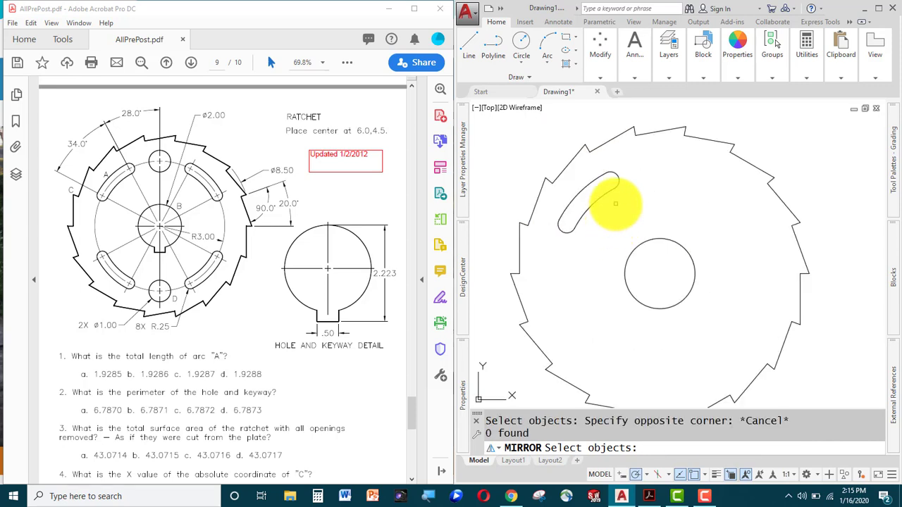
key("Escape")
type("mi")
key("Return")
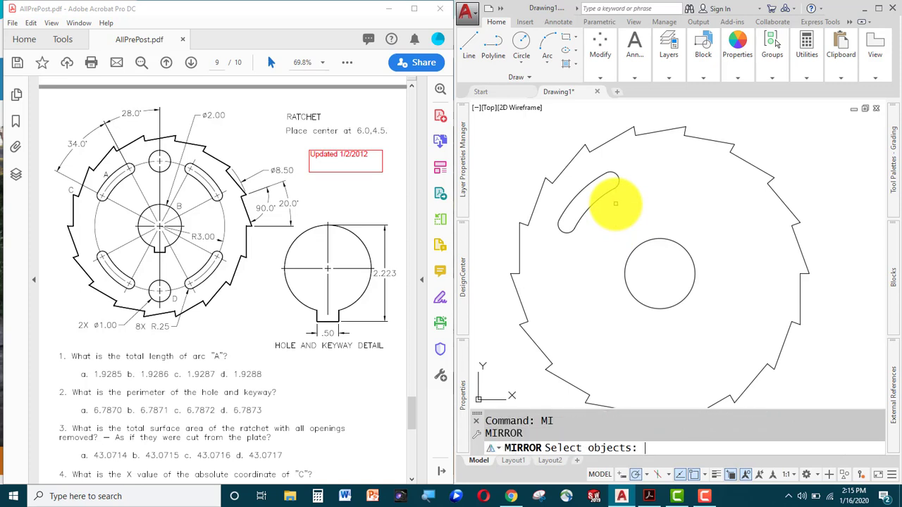
mouse_move(642, 170)
left_mouse_down()
mouse_move(620, 210)
mouse_move(576, 248)
mouse_move(549, 244)
mouse_move(560, 202)
mouse_move(623, 150)
mouse_move(638, 157)
left_mouse_up()
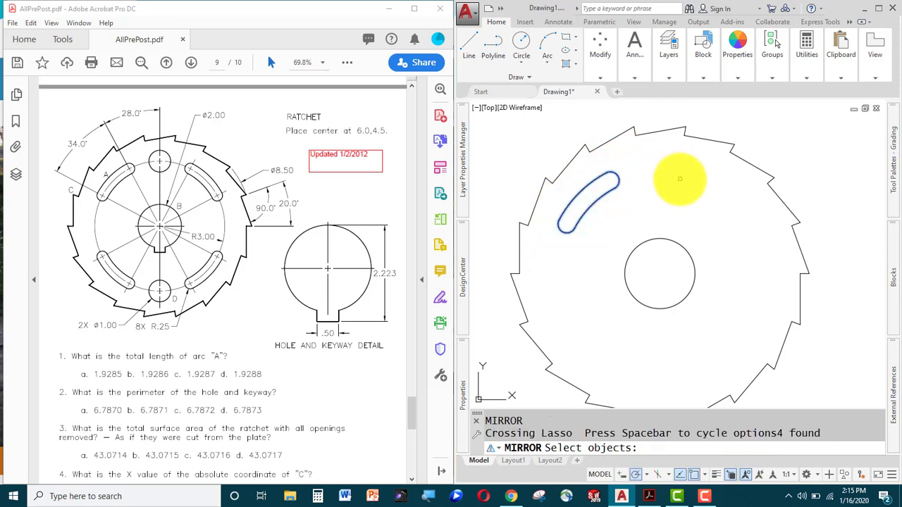
key("Return")
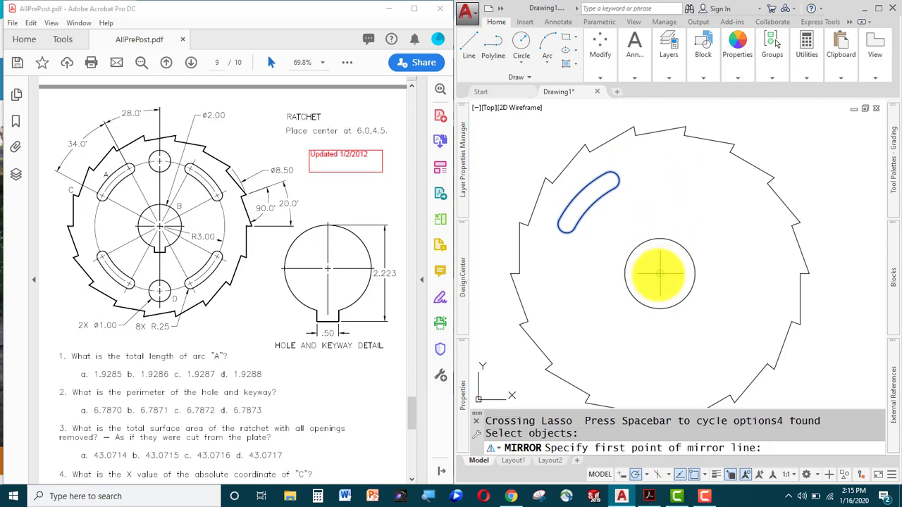
left_click(660, 274)
left_click(659, 203)
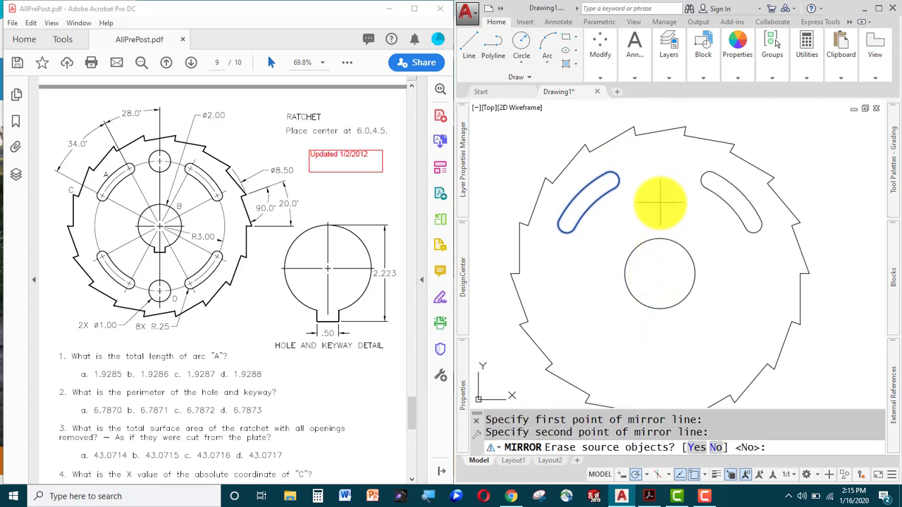
Draw a circle of diameter 1 centred 3 units above the centre hole.
type("c")
key("Return")
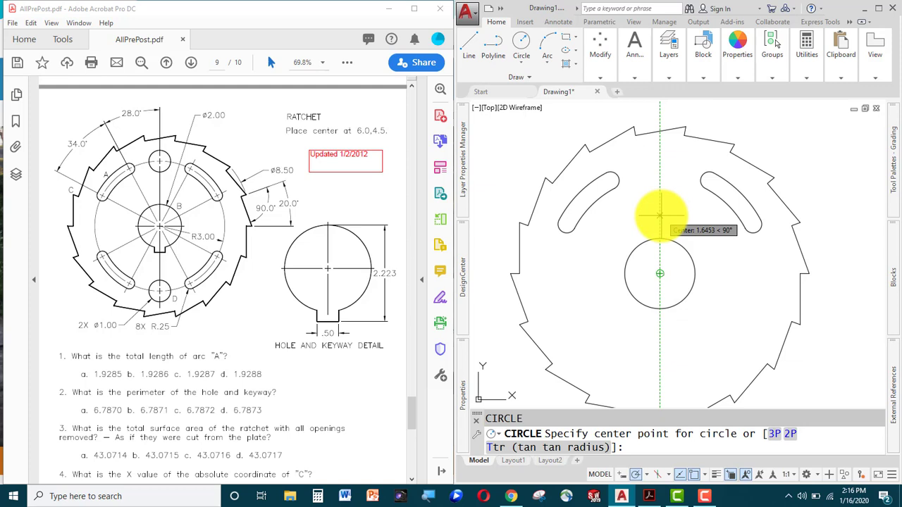
type("3")
key("Return")
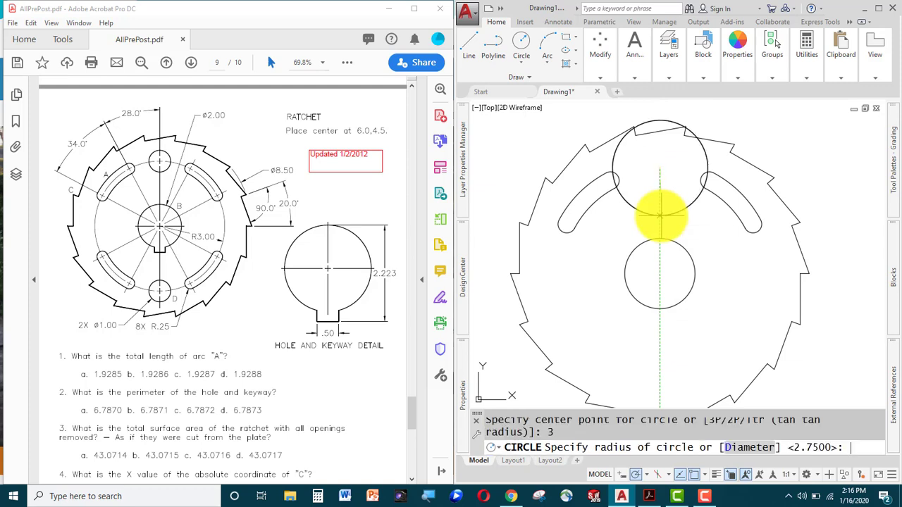
type("d")
key("Return")
type("1")
key("Return")
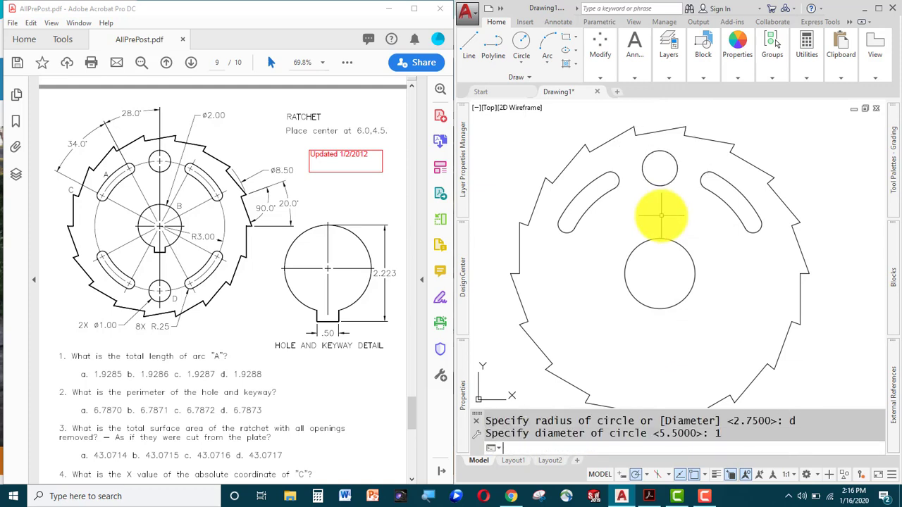
type("mi")
key("Return")
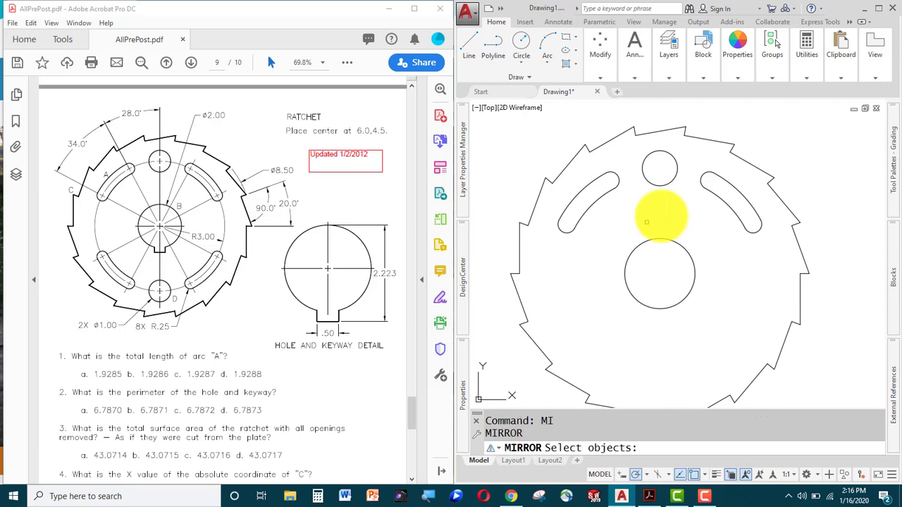
Mirror both slots and the small hole about a horizontal line through the centre, keeping originals.
mouse_move(601, 227)
left_mouse_down()
mouse_move(547, 244)
mouse_move(551, 212)
mouse_move(612, 154)
mouse_move(691, 143)
mouse_move(764, 192)
mouse_move(755, 244)
left_mouse_up()
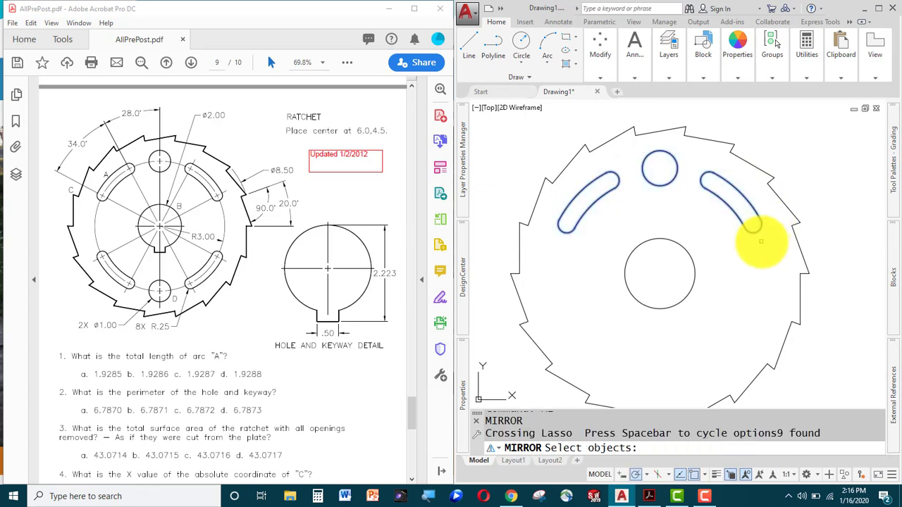
key("Return")
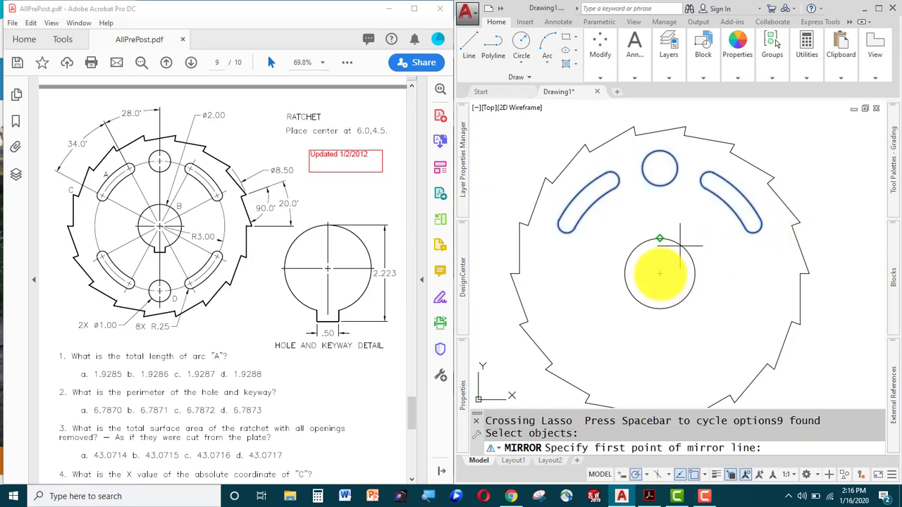
left_click(659, 273)
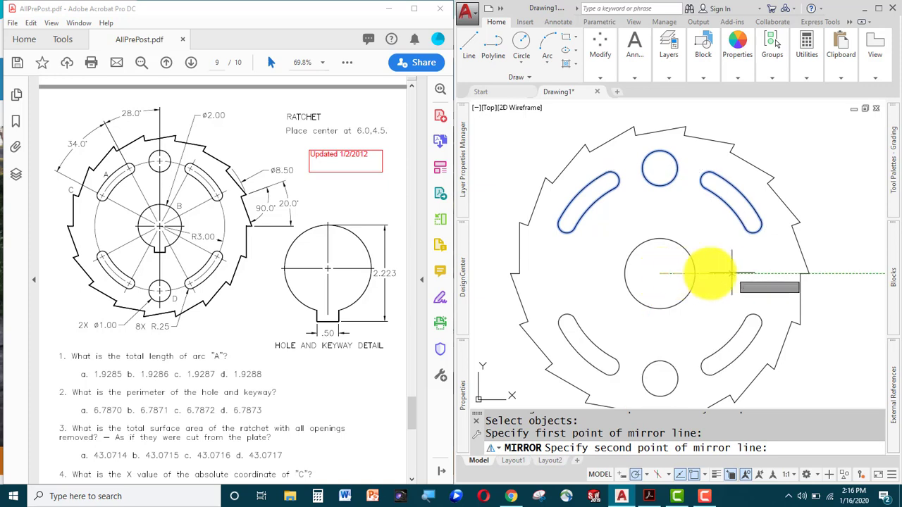
left_click(732, 273)
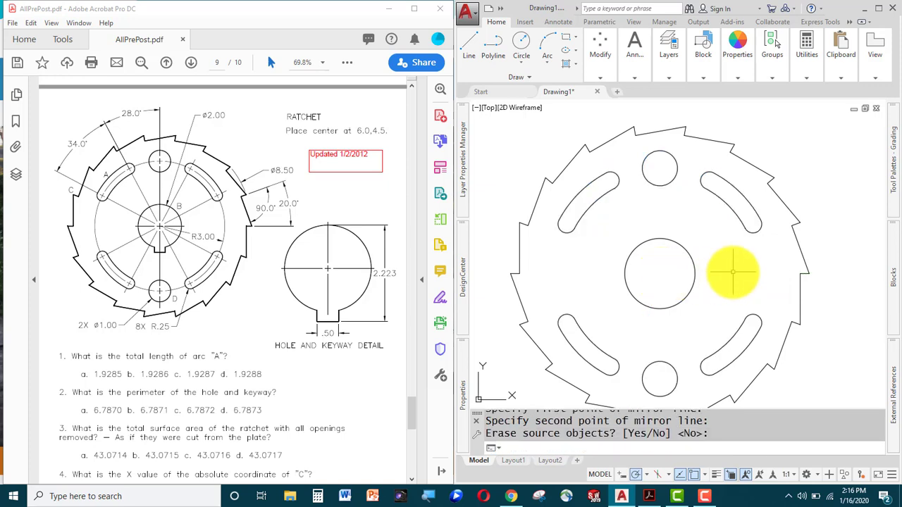
key("Return")
scroll(733, 274, "down", 2)
middle_click_drag(723, 272, 702, 246)
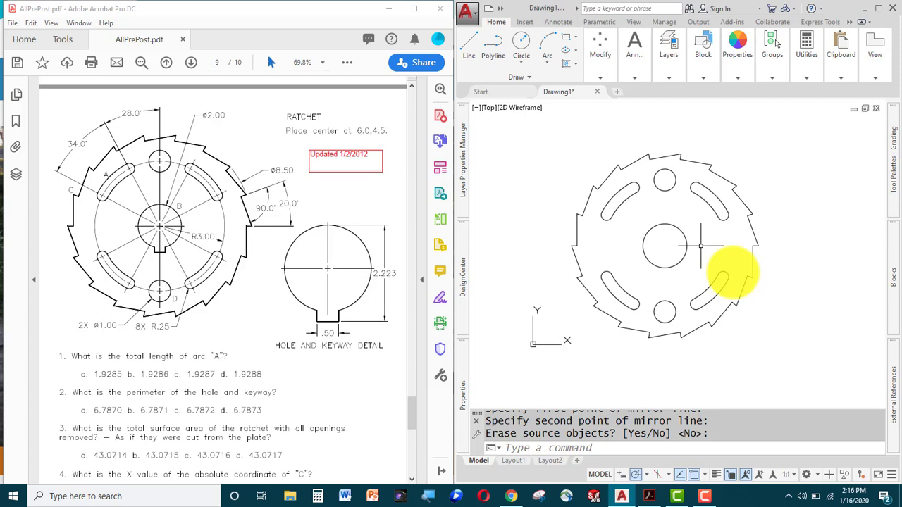
Join all the ratchet's pieces into closed polylines with JOIN > All.
type("jo")
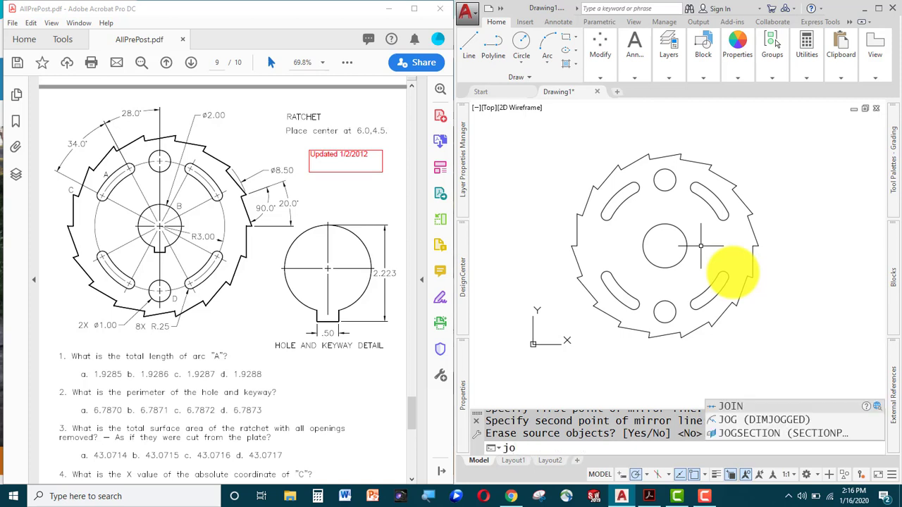
type("in")
key("Return")
type("a")
key("Return")
key("Return")
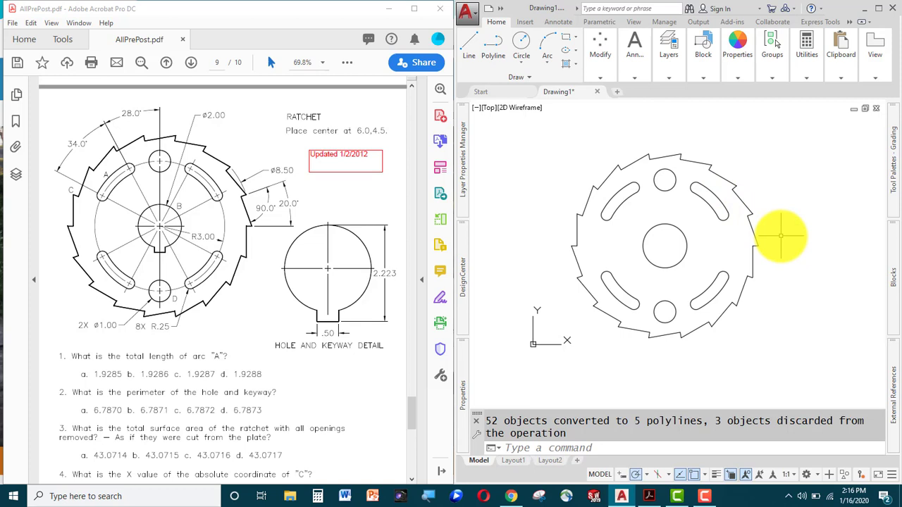
Create boundary regions by picking a point inside the ratchet plate.
type("bo")
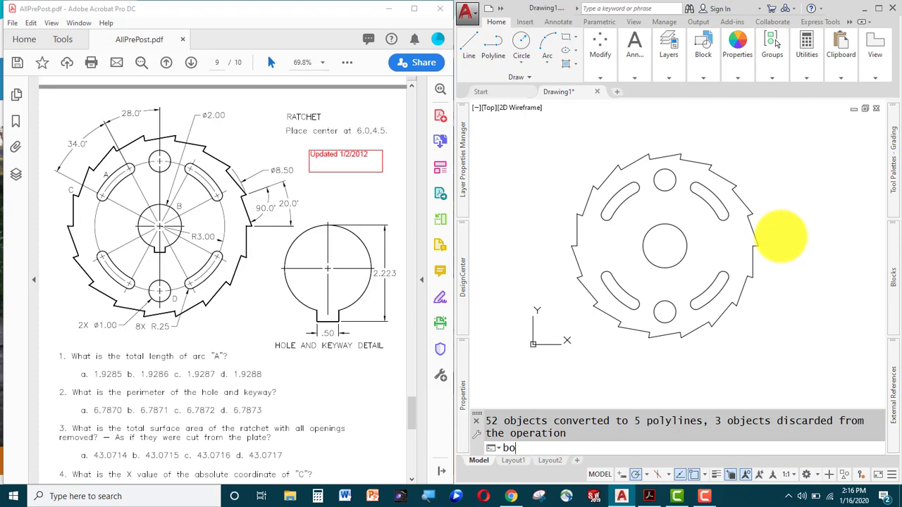
key("Return")
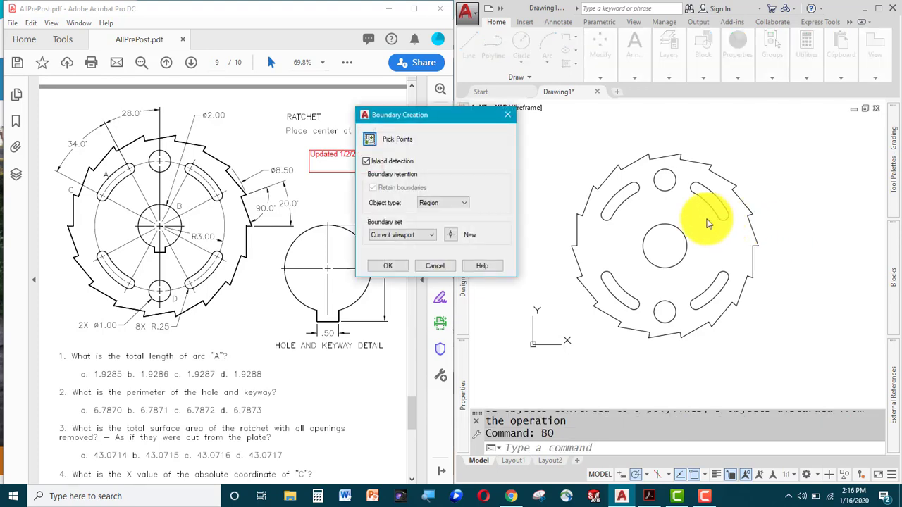
left_click(371, 143)
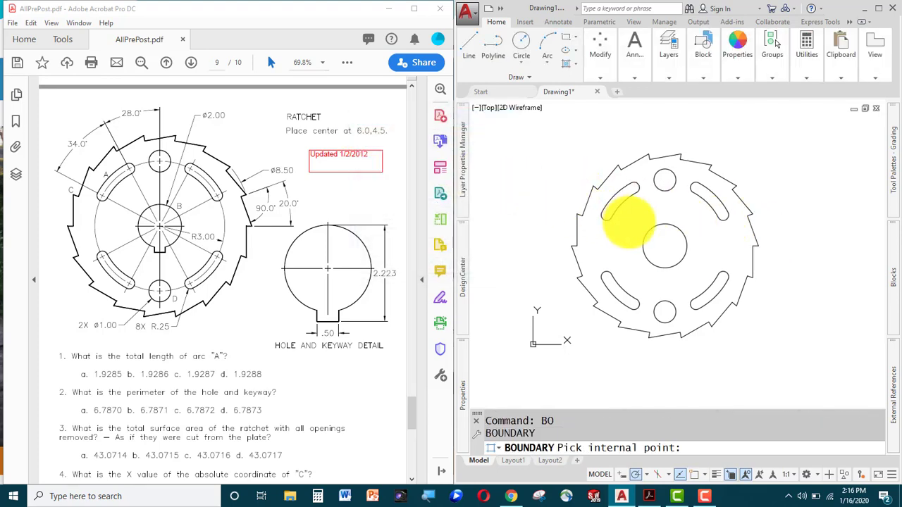
left_click(627, 219)
key("Return")
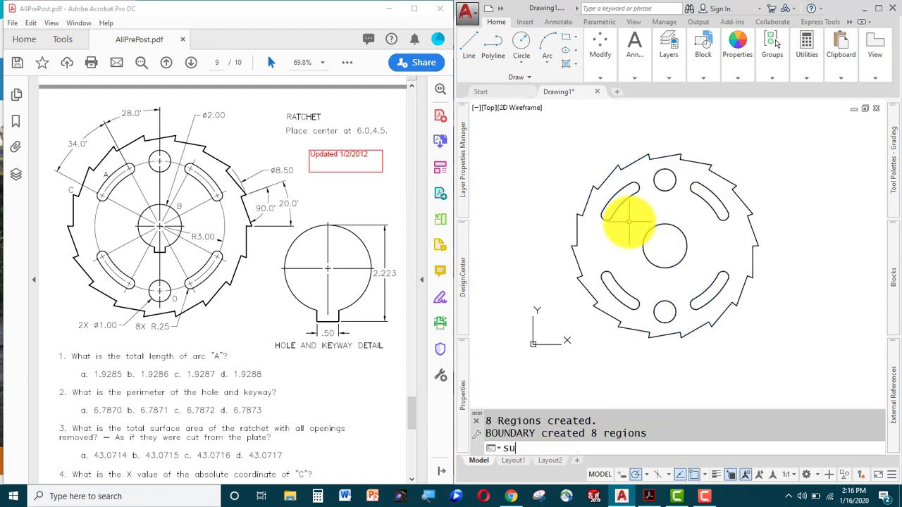
Subtract all the inner opening regions from the outer ratchet region.
key("Return")
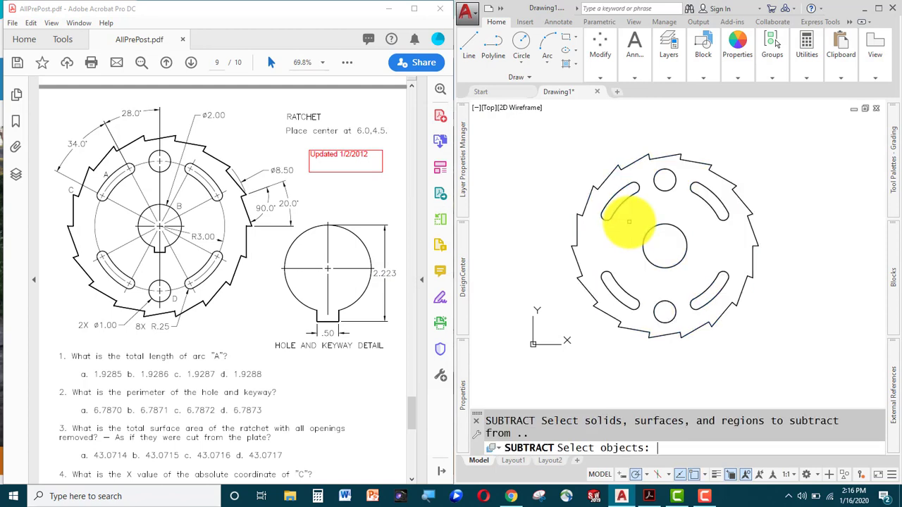
left_click(628, 159)
key("Escape")
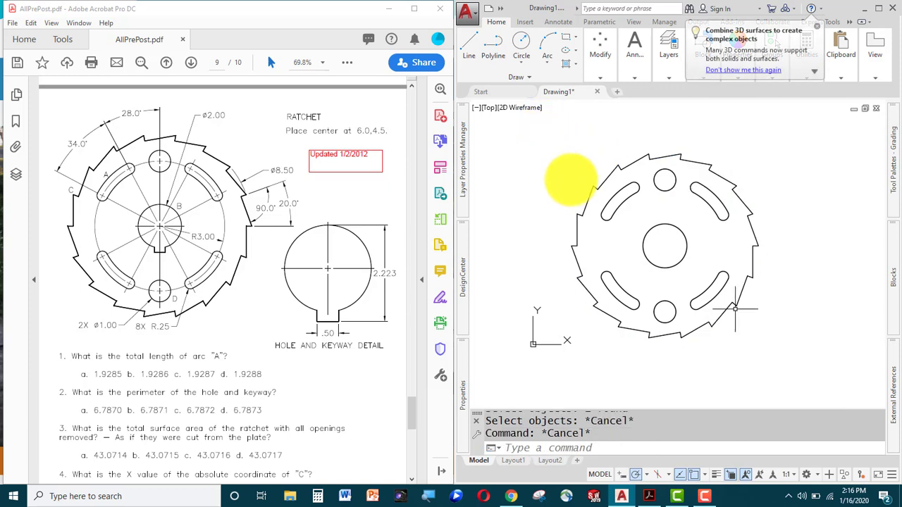
left_click(732, 475)
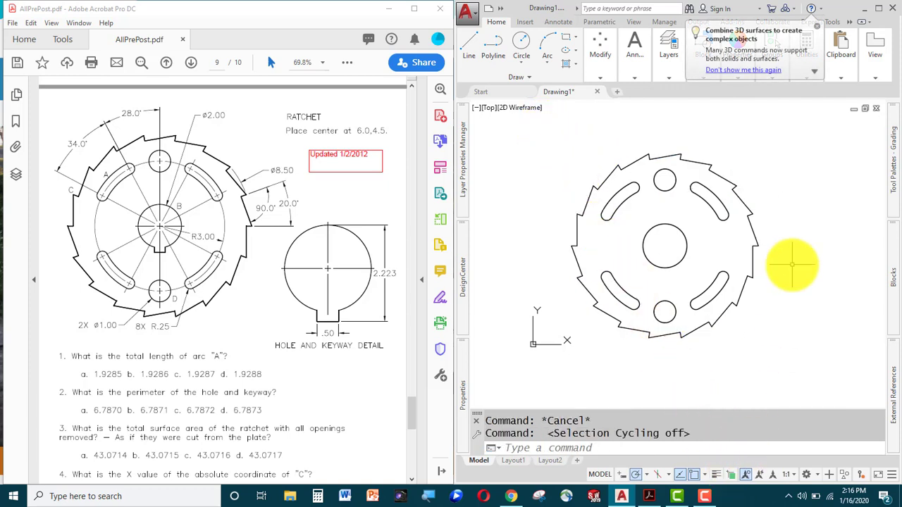
type("su")
key("Return")
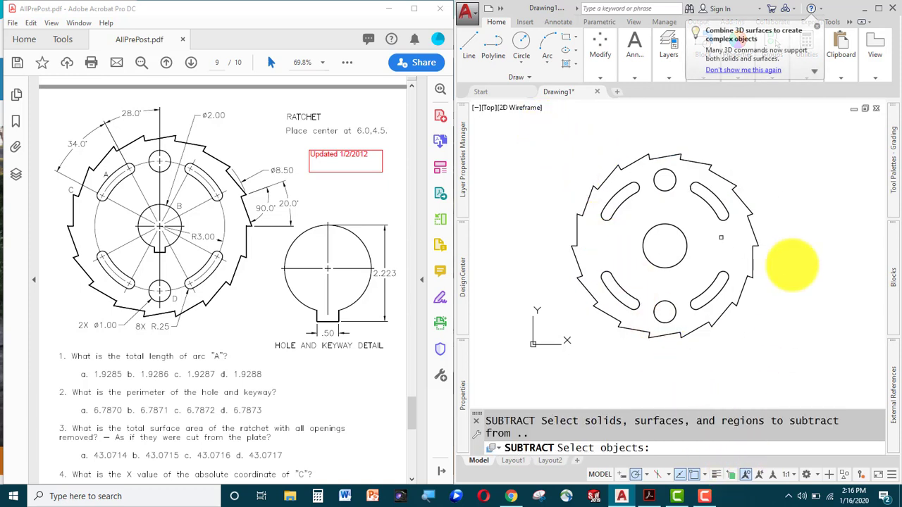
left_click(634, 161)
key("Return")
left_click(538, 128)
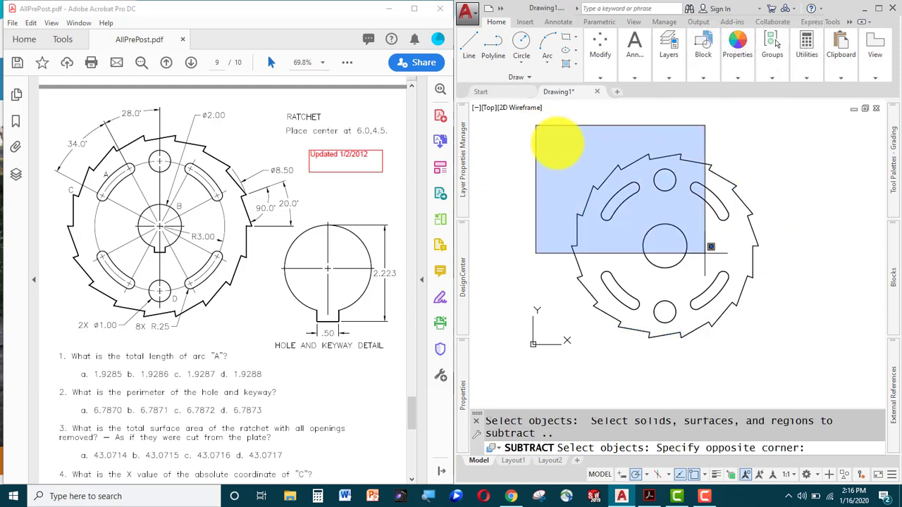
left_click(796, 327)
key("Return")
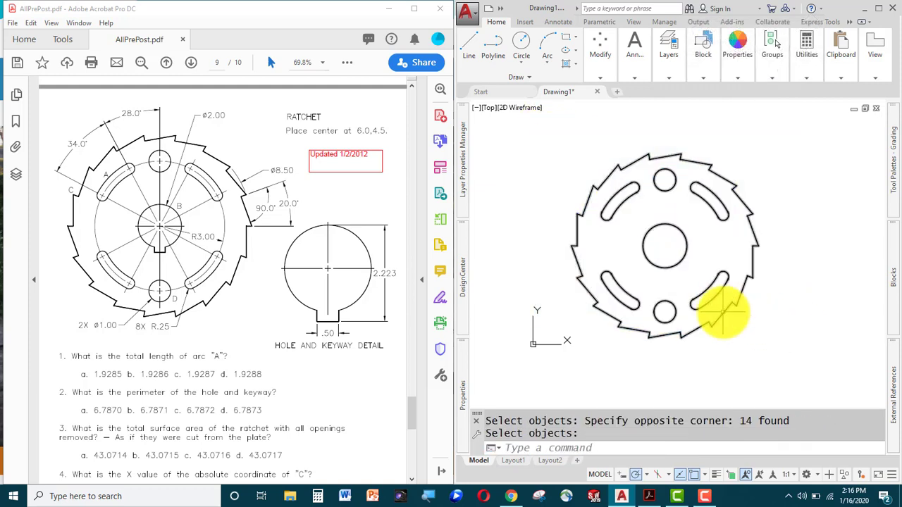
mouse_move(720, 314)
key("Escape")
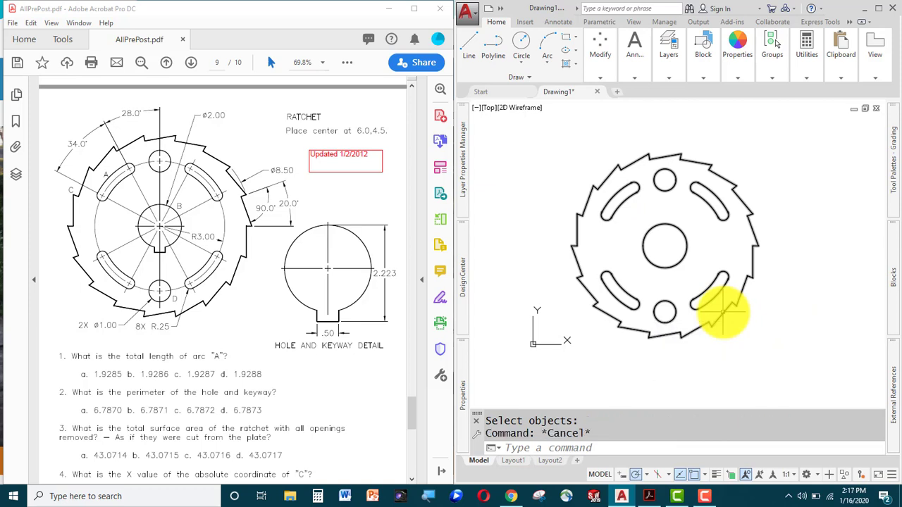
Measure the ratchet region's area (43.1883) and perimeter (63.8695) with AREA > Object.
type("aa")
key("Return")
type("o")
key("Return")
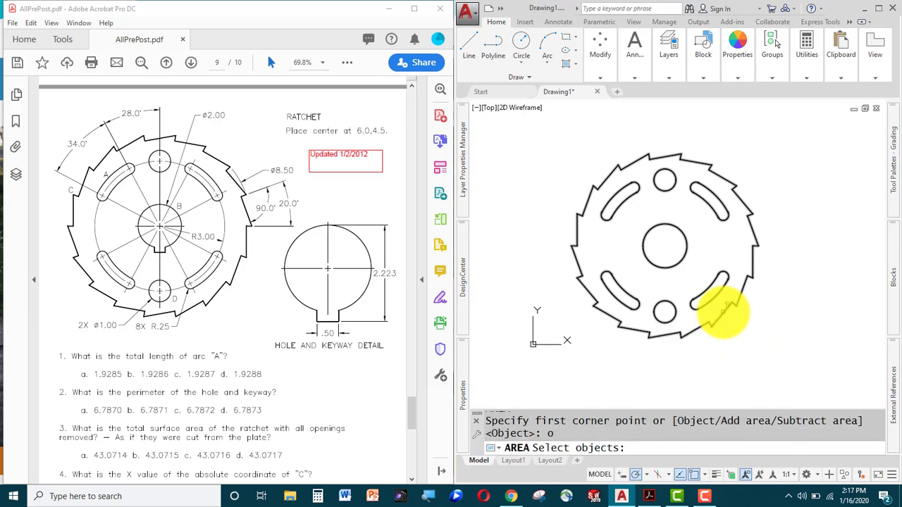
left_click(724, 310)
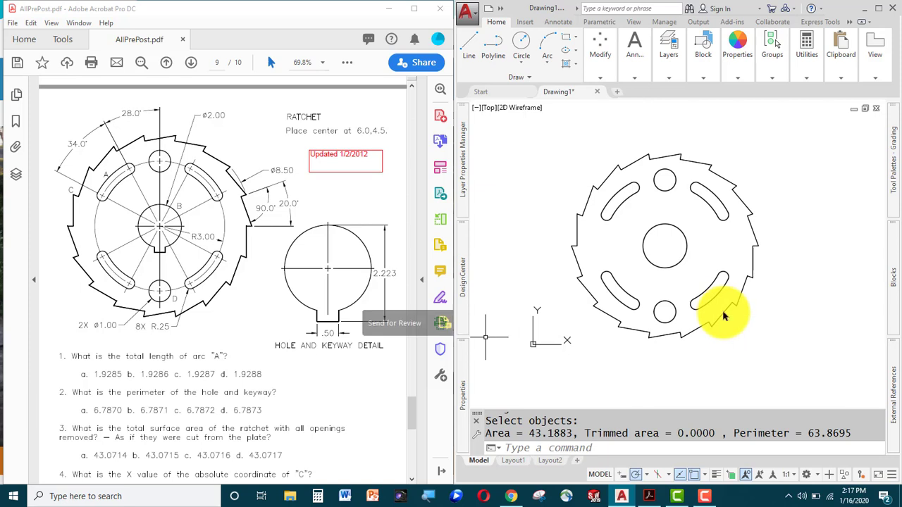
key("Escape")
key("Escape")
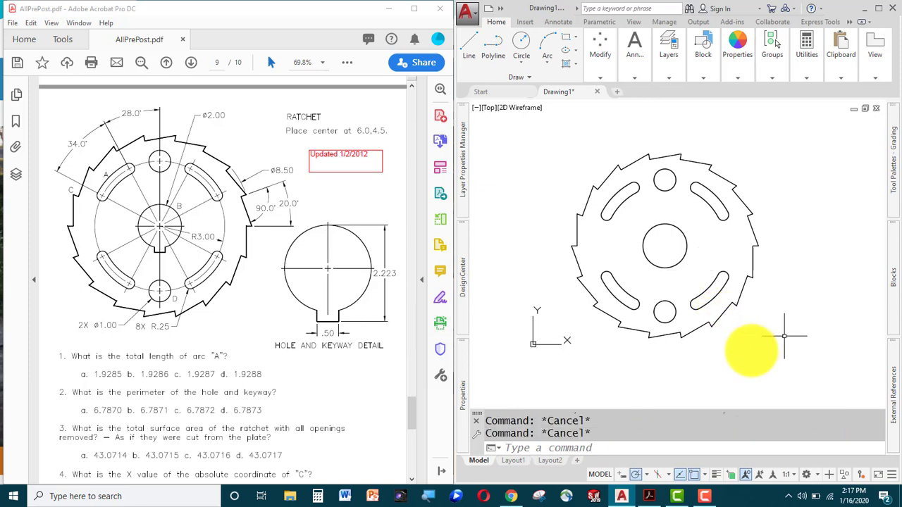